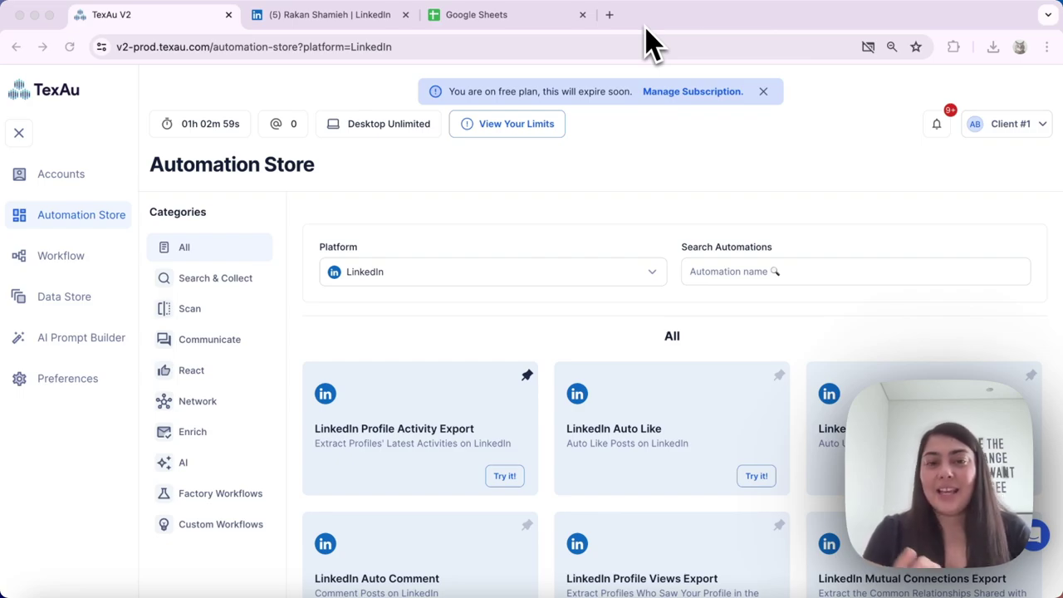
Step: Browse the LinkedIn Auto Like automation's scheduling modes, then return to the Automation Store
click(644, 420)
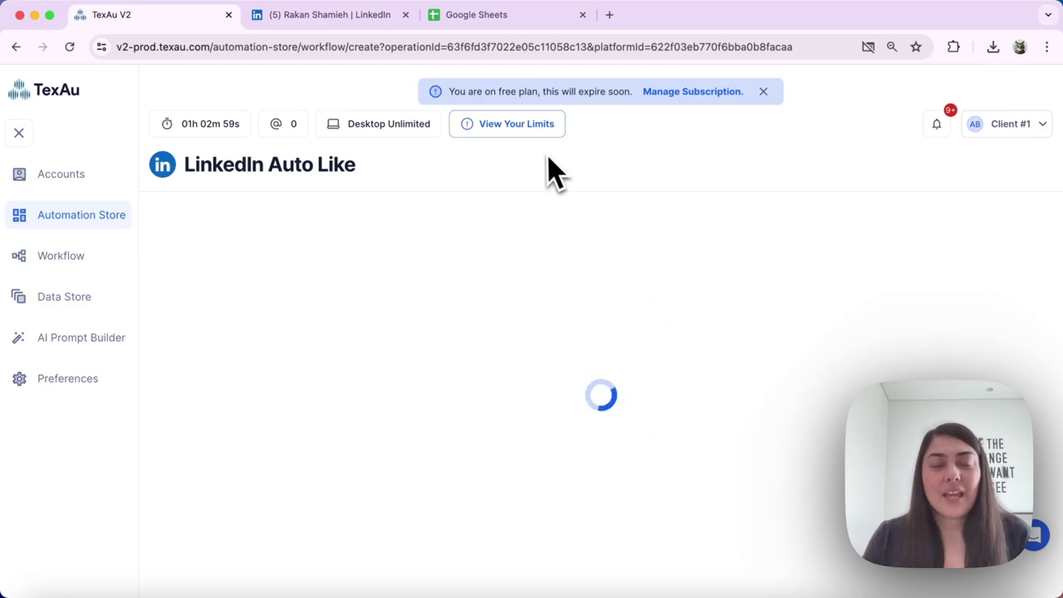
click(396, 378)
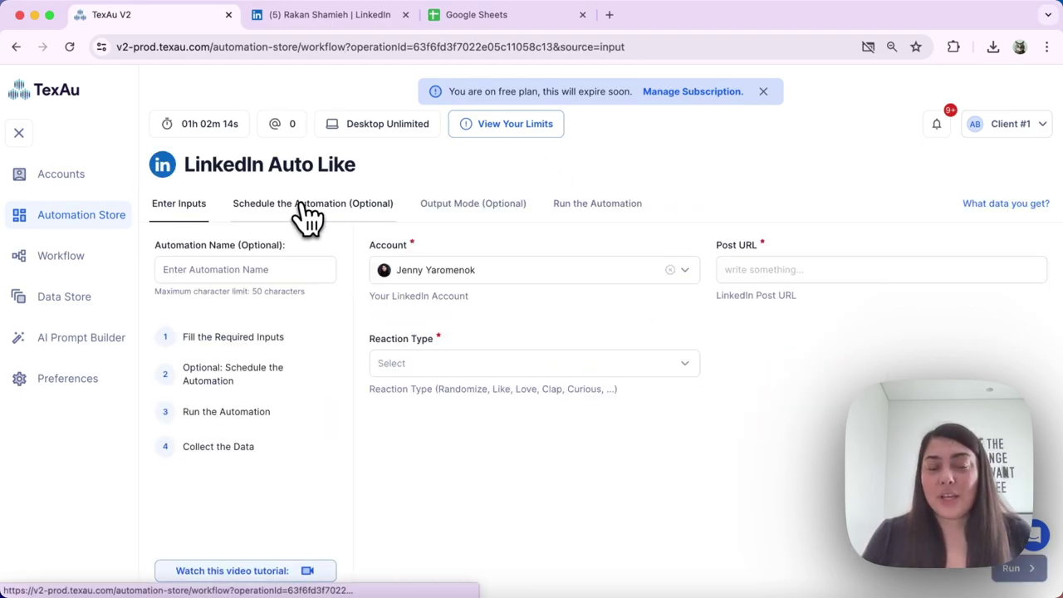
click(300, 204)
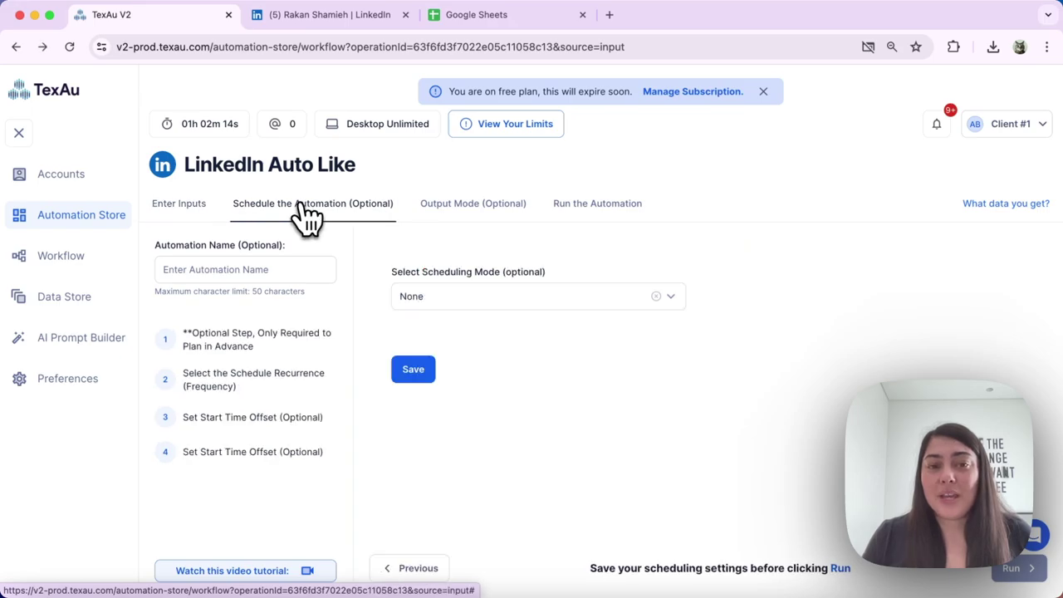
click(453, 304)
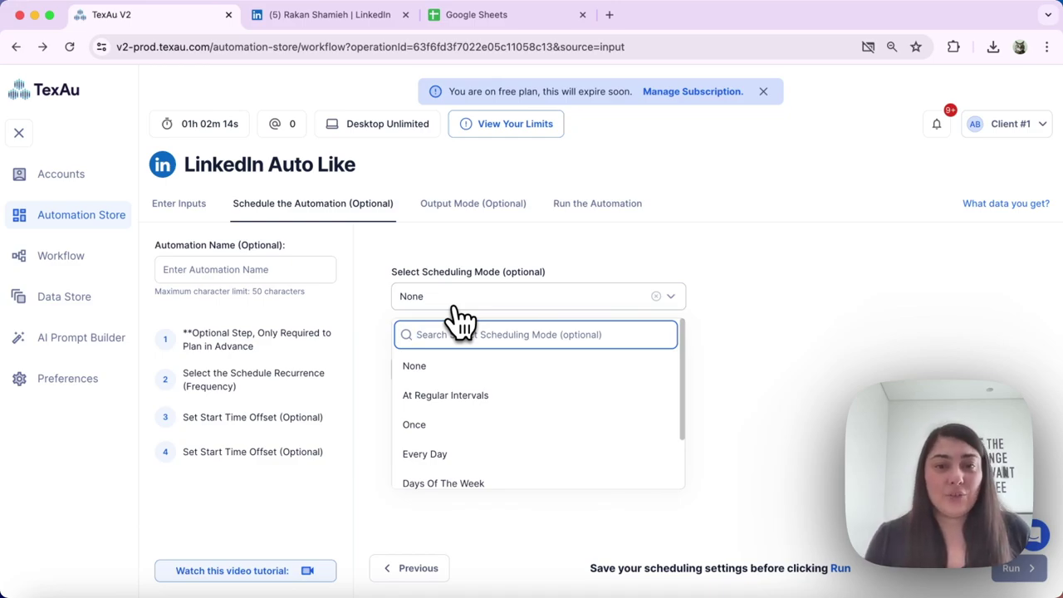
click(453, 254)
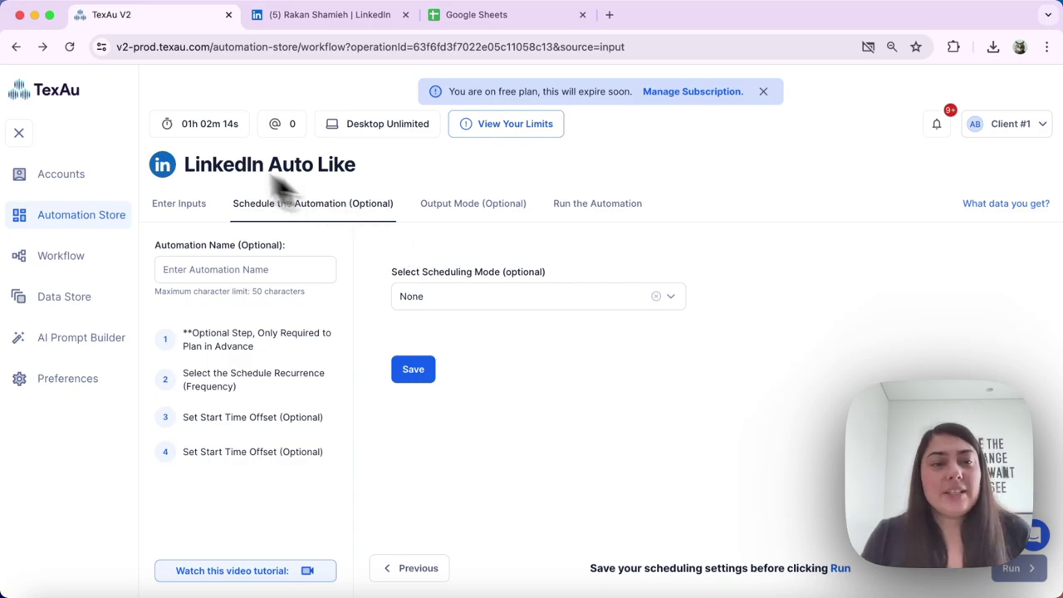
click(68, 221)
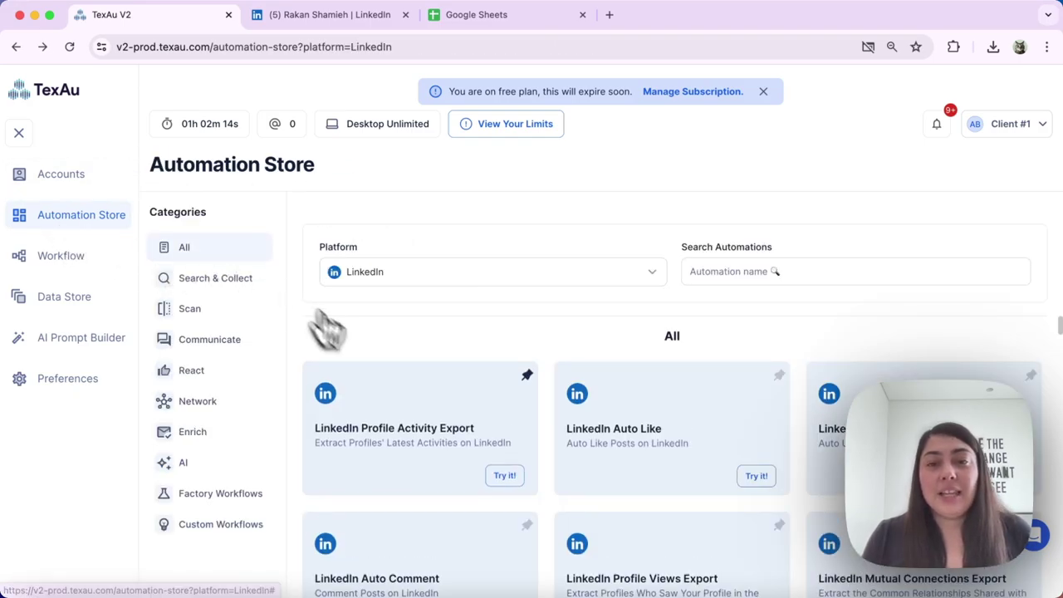
Step: Open LinkedIn Profile Activity Export with single input and choose At Regular Intervals scheduling
click(388, 422)
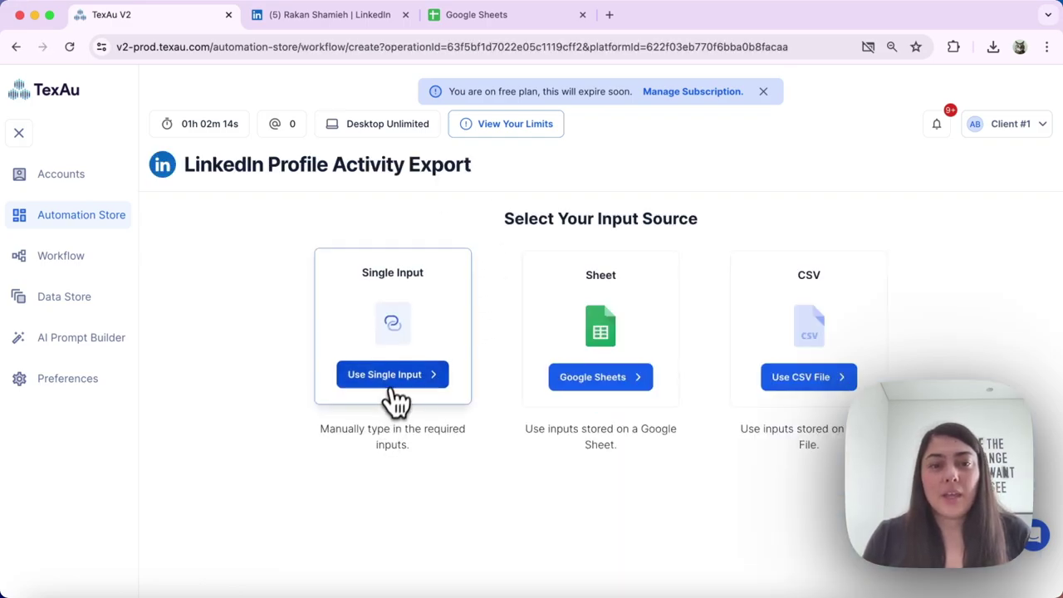
click(392, 379)
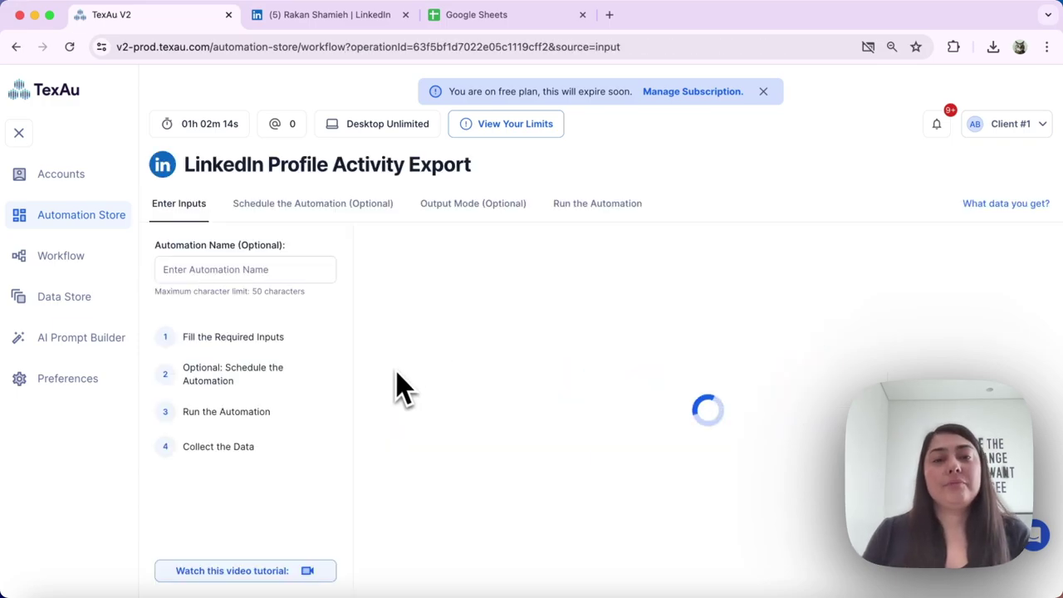
click(298, 216)
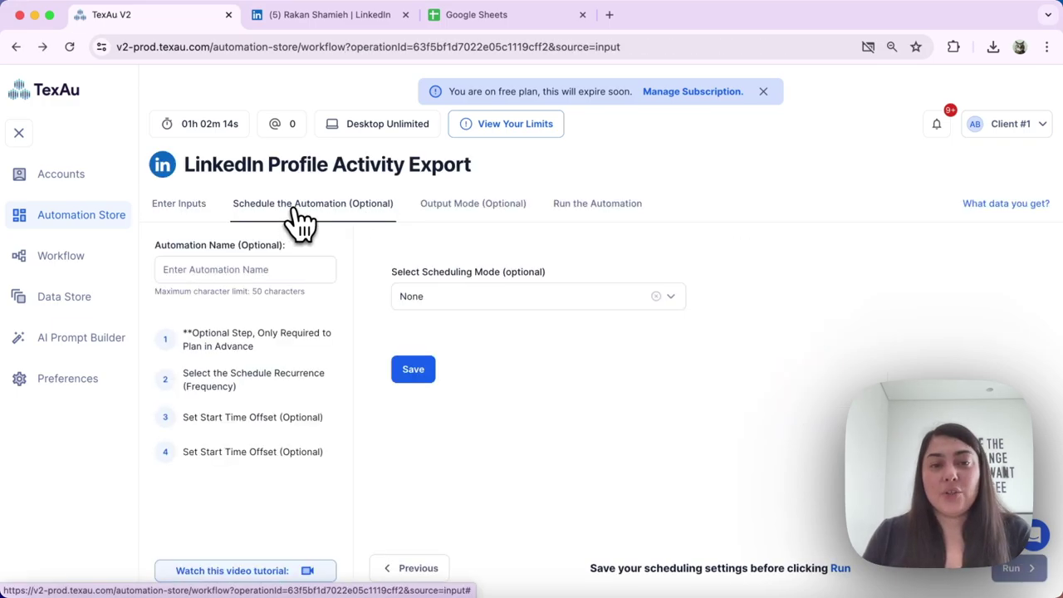
click(482, 301)
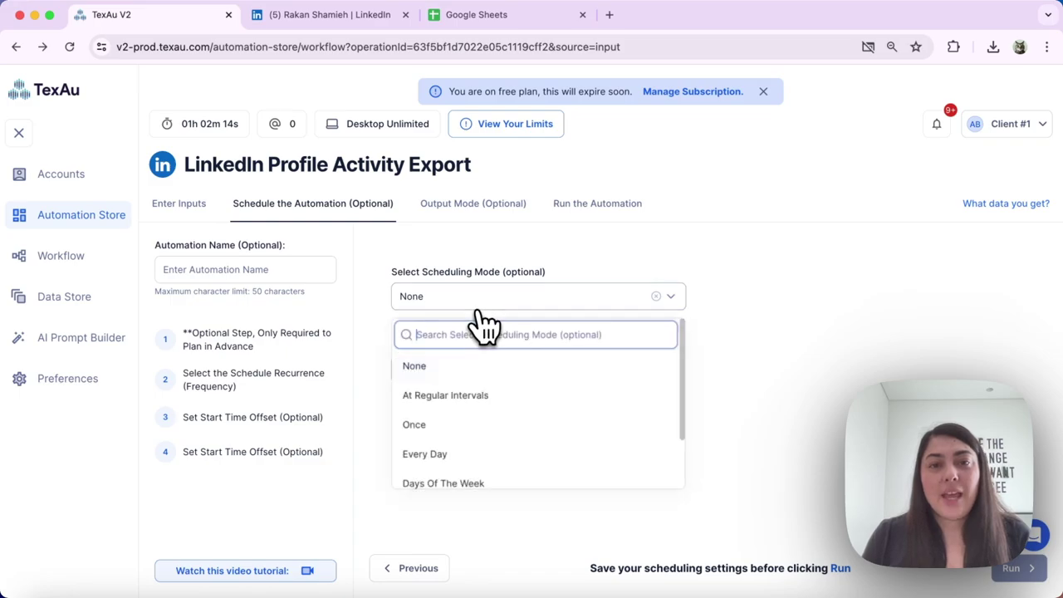
click(447, 398)
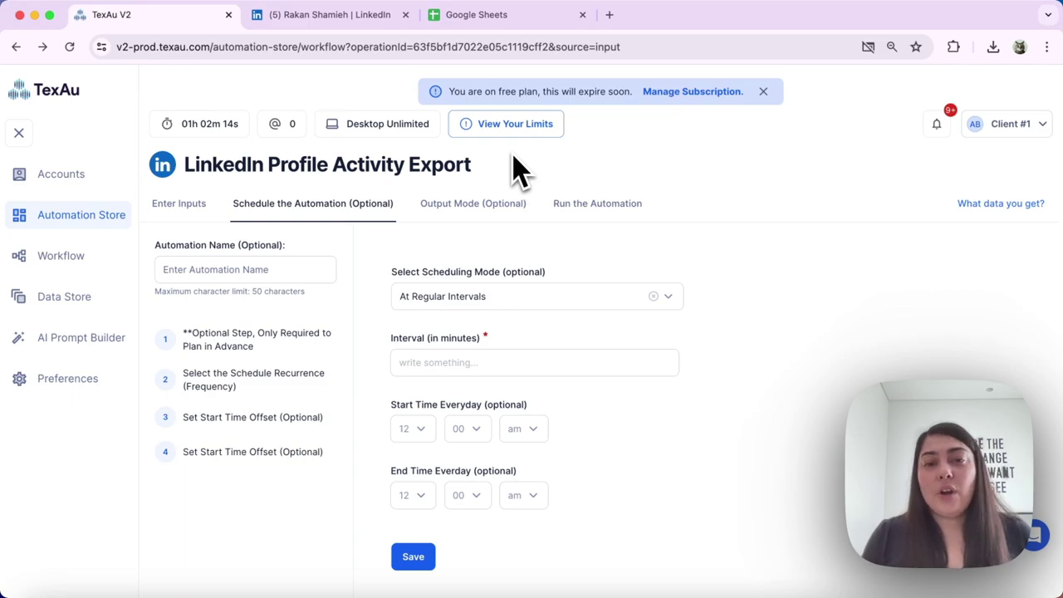
Step: Set the interval to 2 minutes and the daily start time to 09:00 AM
click(439, 366)
text(2)
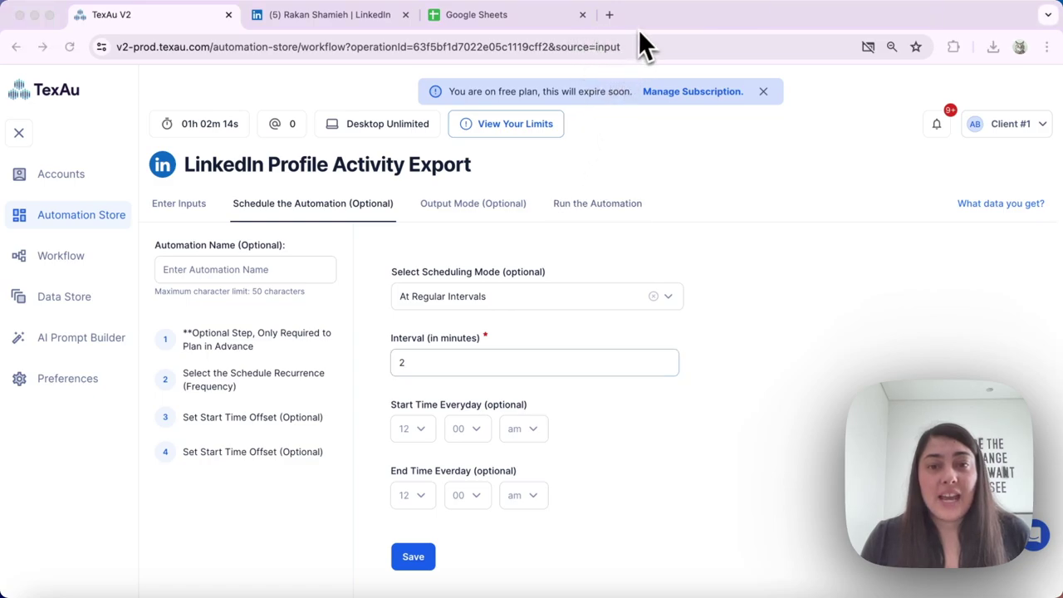
click(430, 435)
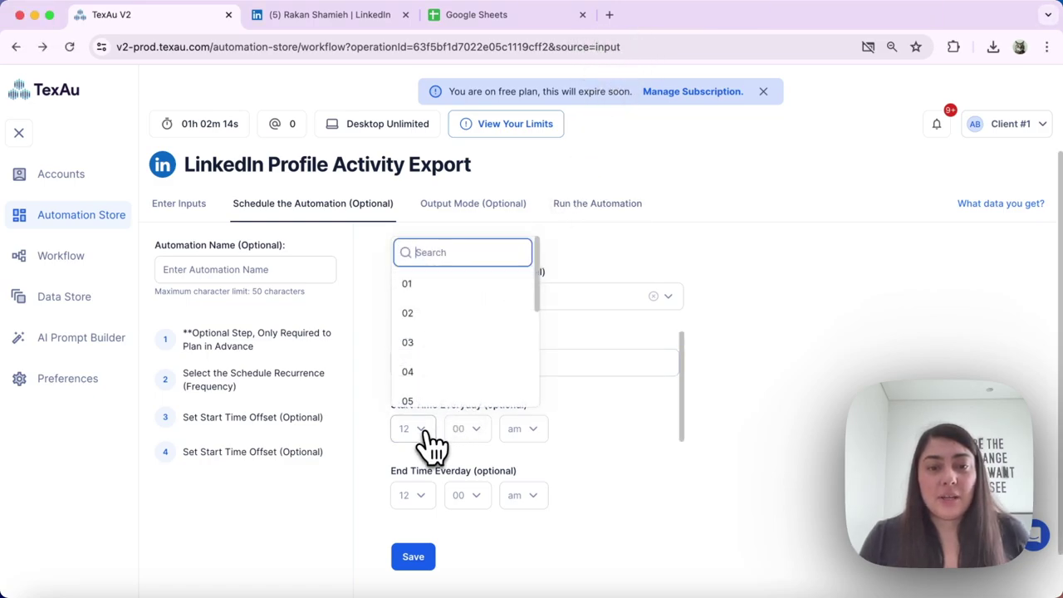
scroll(430, 383, down, 2)
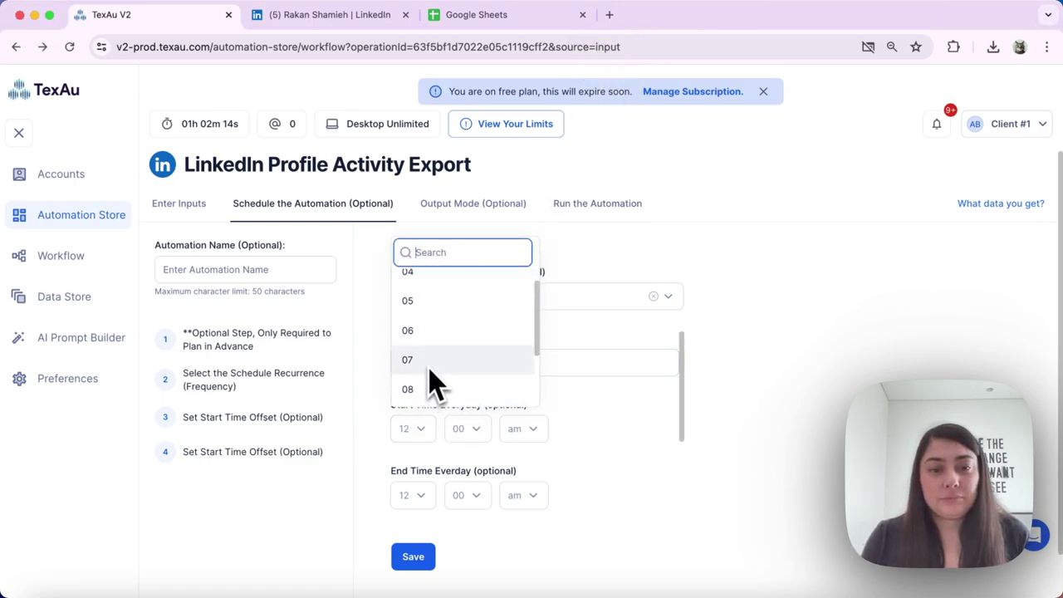
scroll(425, 412, down, 1)
click(430, 407)
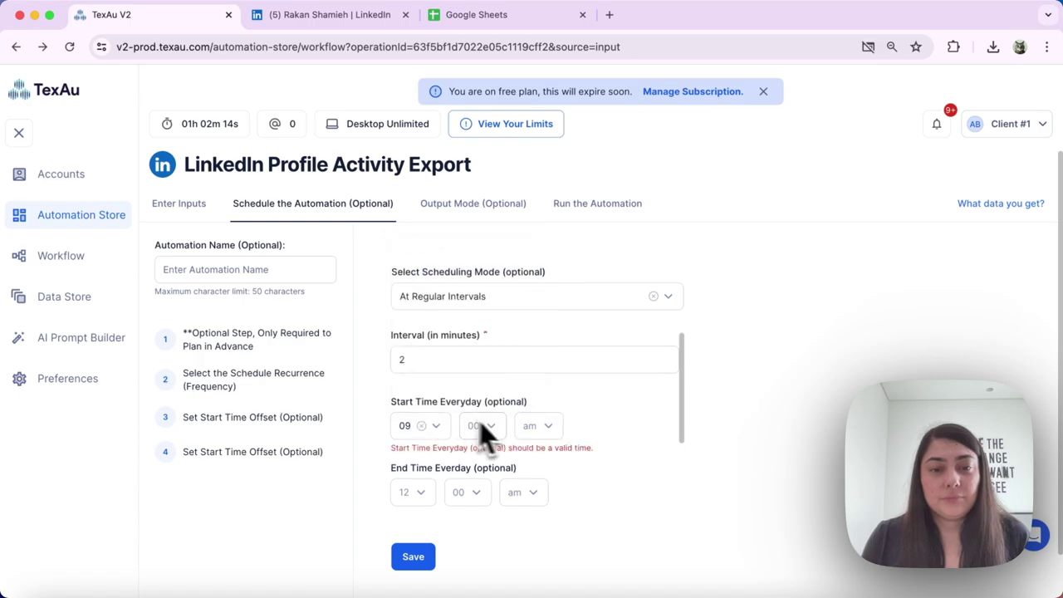
click(486, 427)
click(476, 283)
click(540, 431)
click(544, 459)
Step: Set the daily end time to 05:00 PM
click(420, 492)
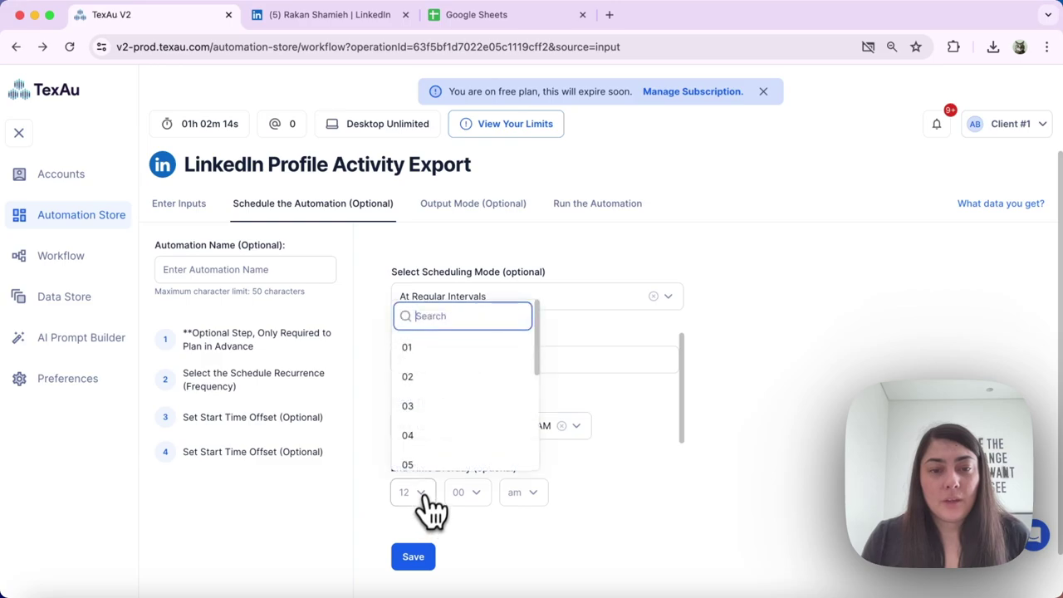
click(424, 462)
click(482, 503)
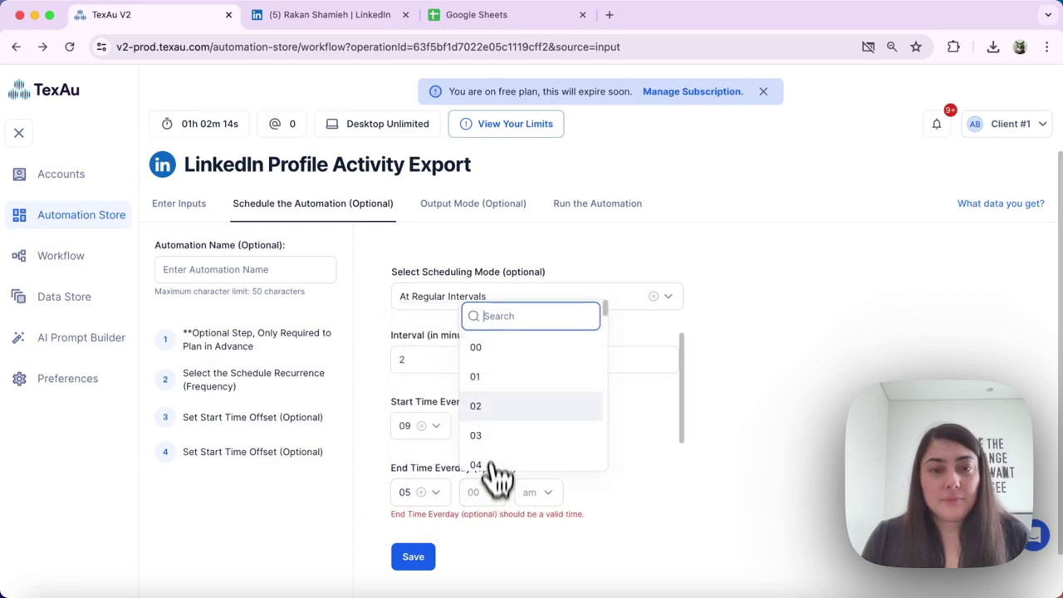
click(489, 353)
click(555, 495)
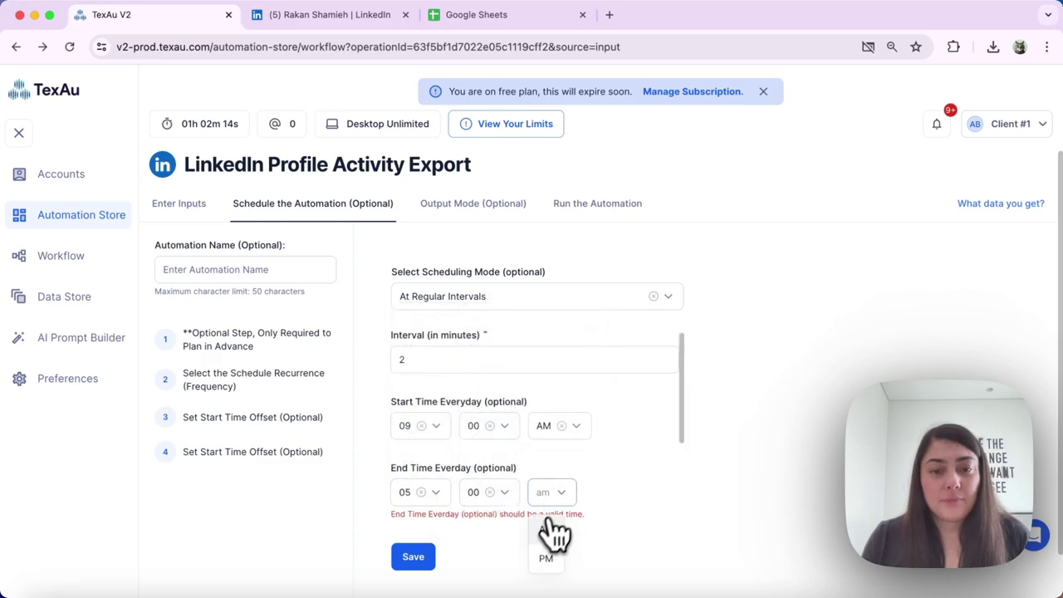
click(546, 559)
scroll(503, 387, down, 4)
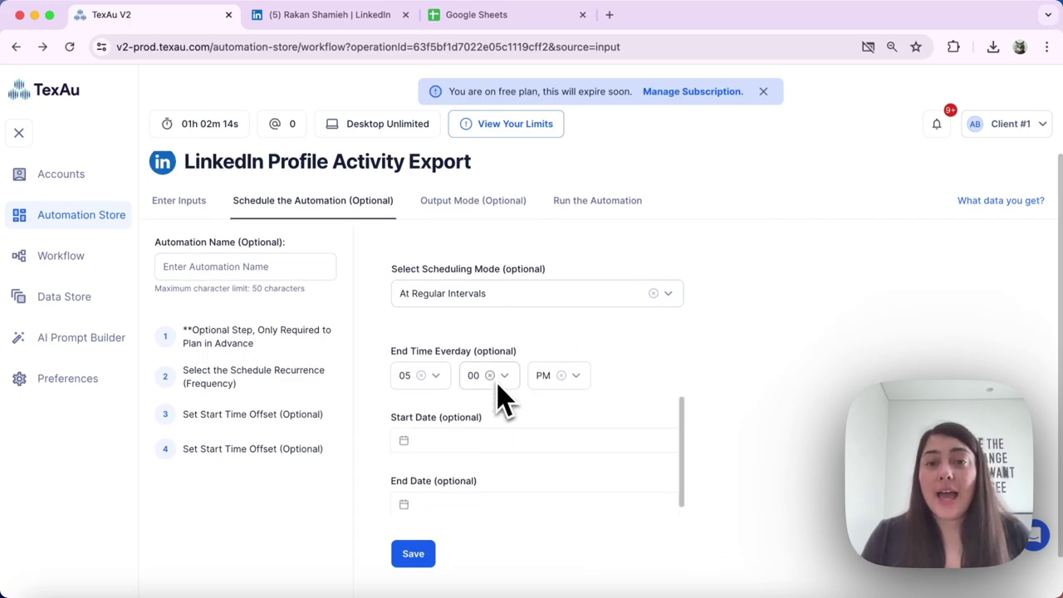
Step: Review the 2-minute, 09:00 AM–05:00 PM interval settings and save them
scroll(464, 470, down, 1)
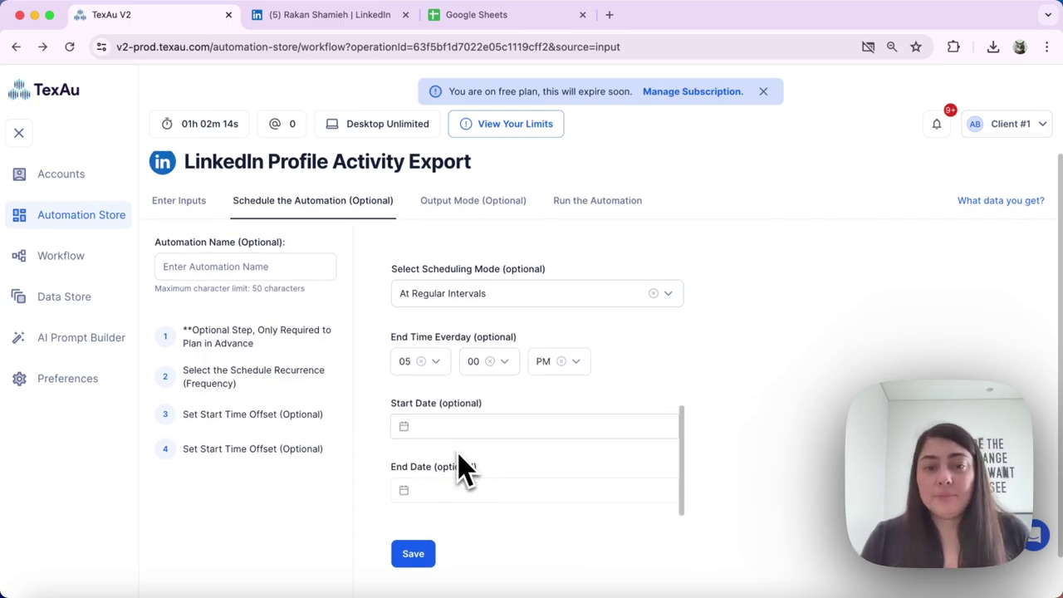
scroll(463, 465, up, 5)
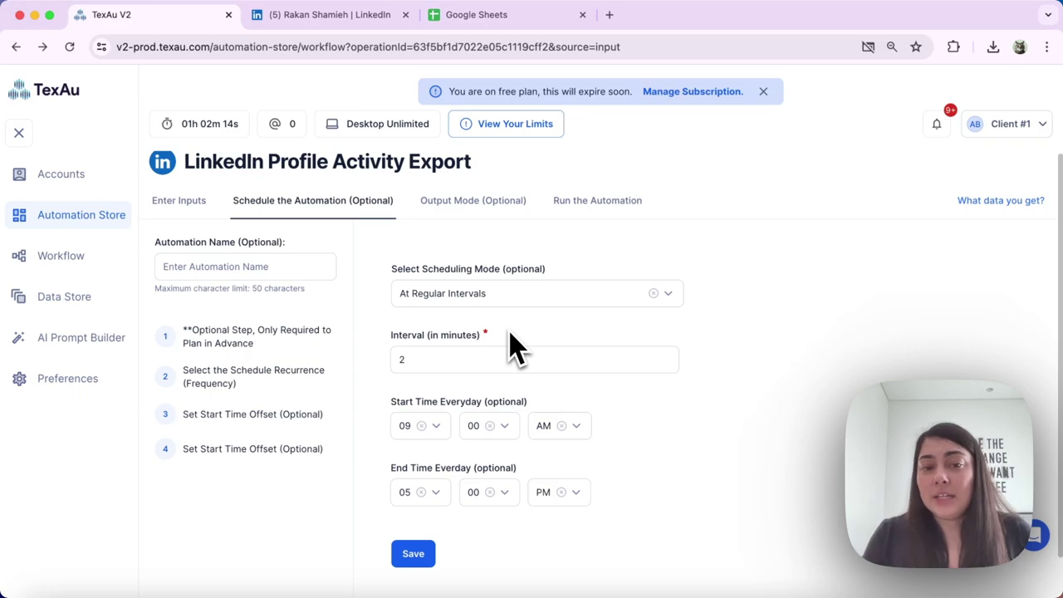
scroll(465, 407, down, 1)
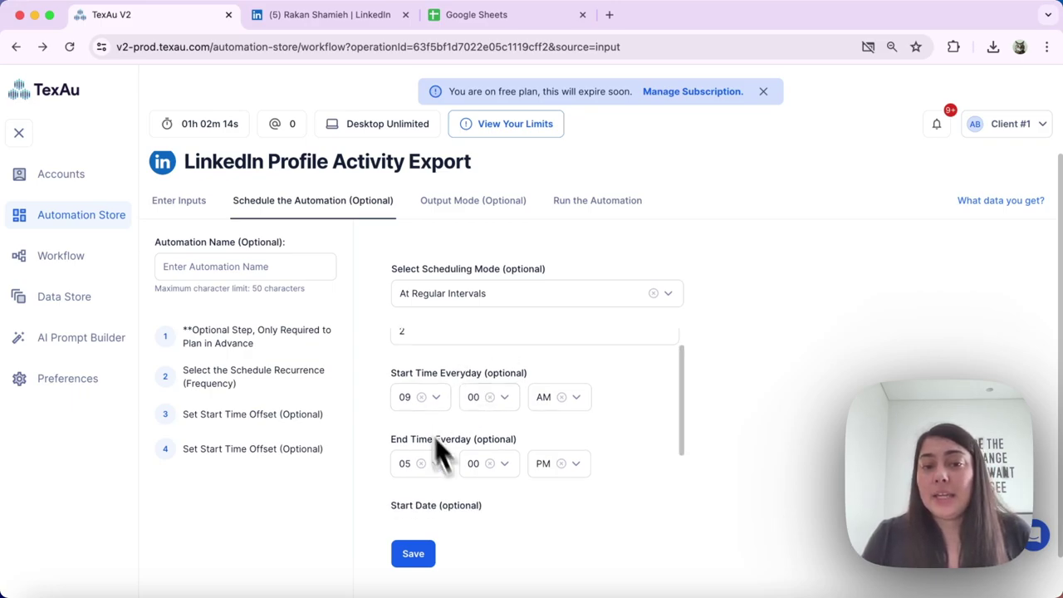
scroll(480, 405, down, 1)
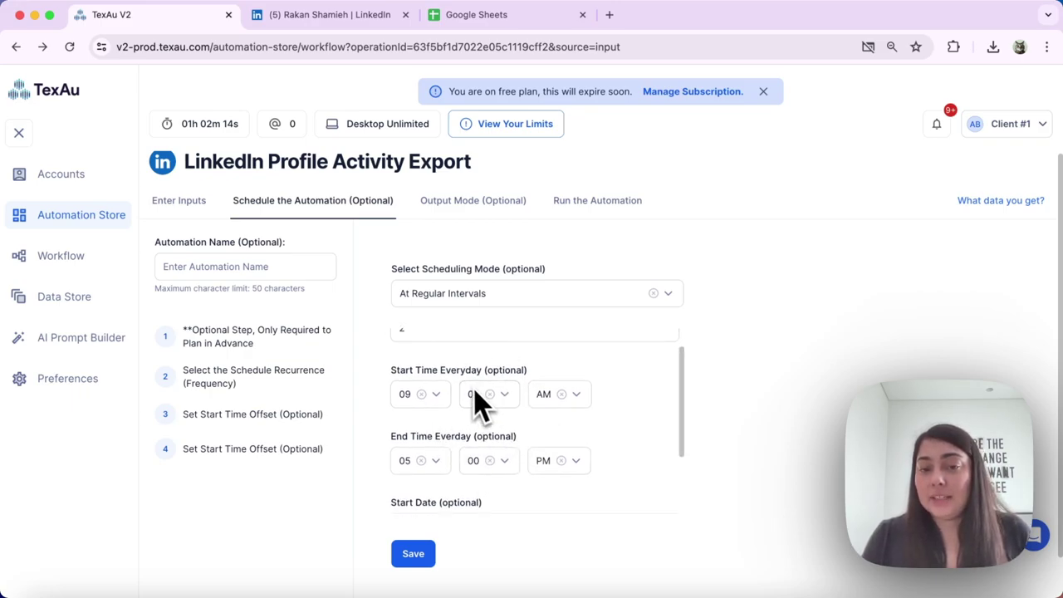
scroll(475, 399, down, 3)
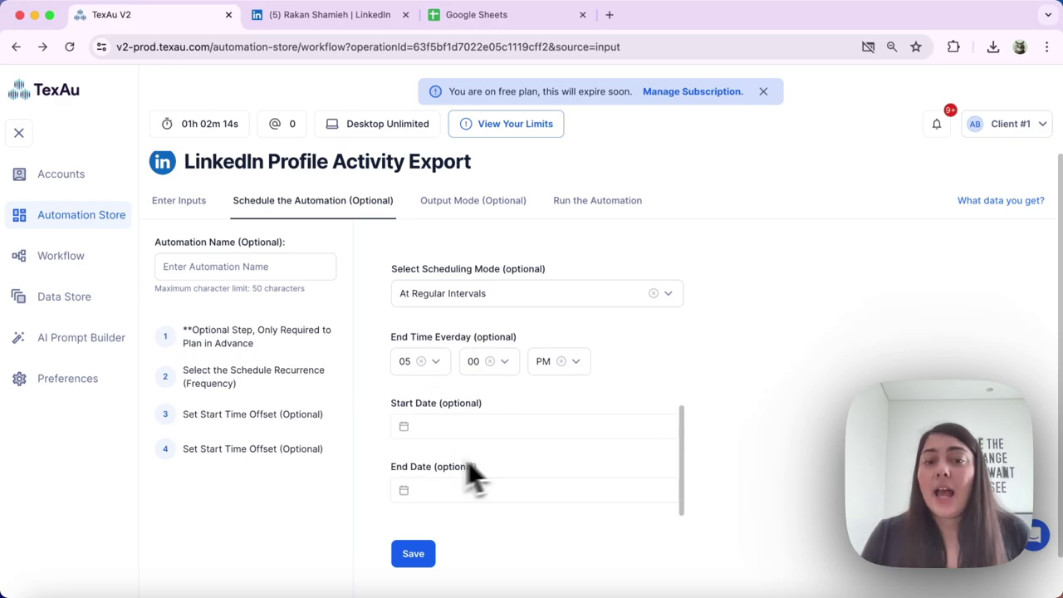
scroll(499, 465, down, 1)
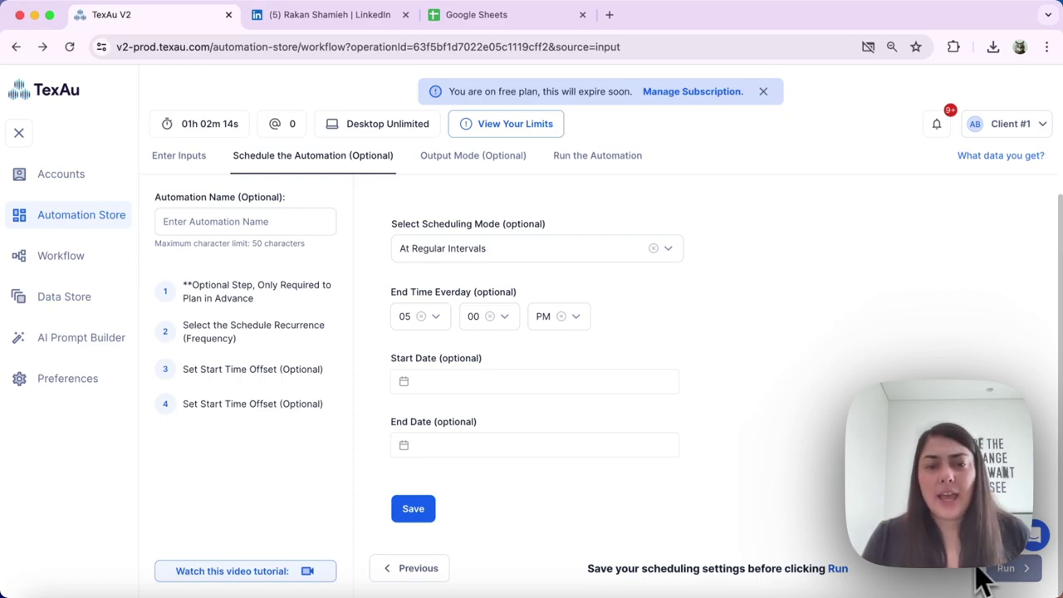
click(429, 511)
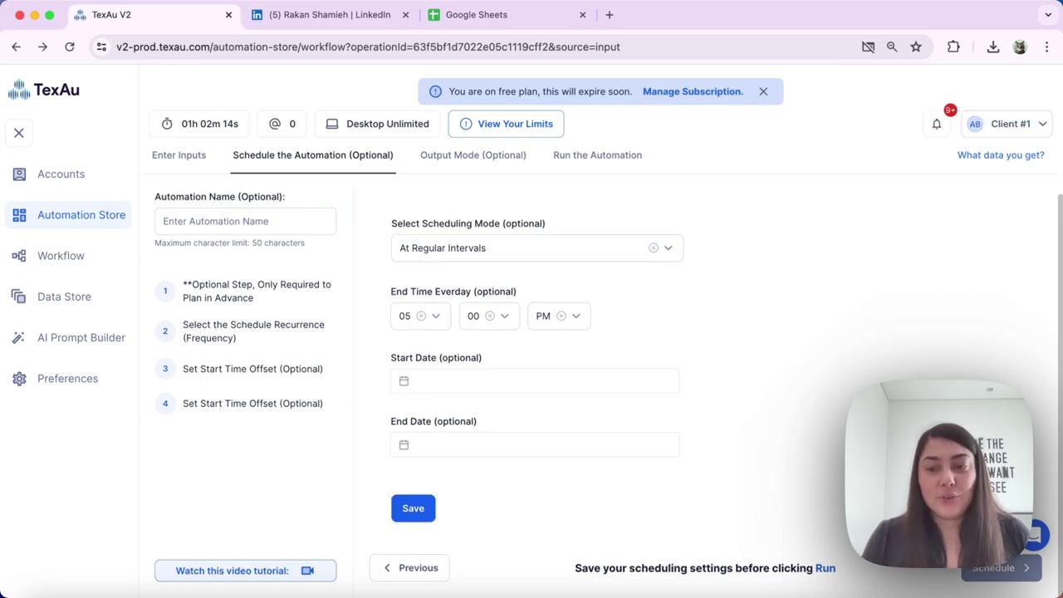
Step: Save again and launch the export on its interval schedule, then revisit the scheduling step
click(993, 573)
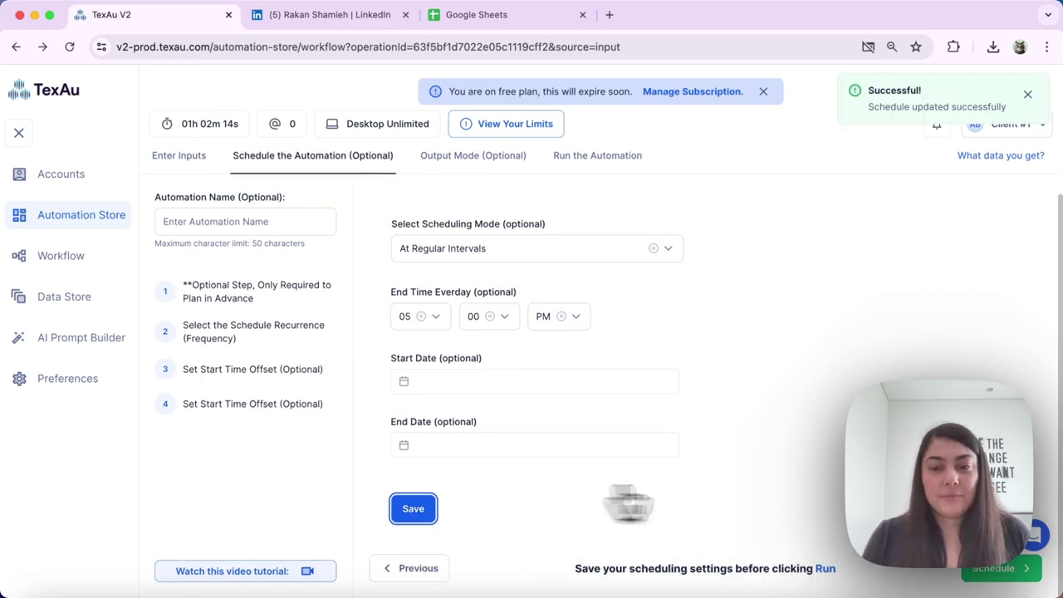
click(982, 580)
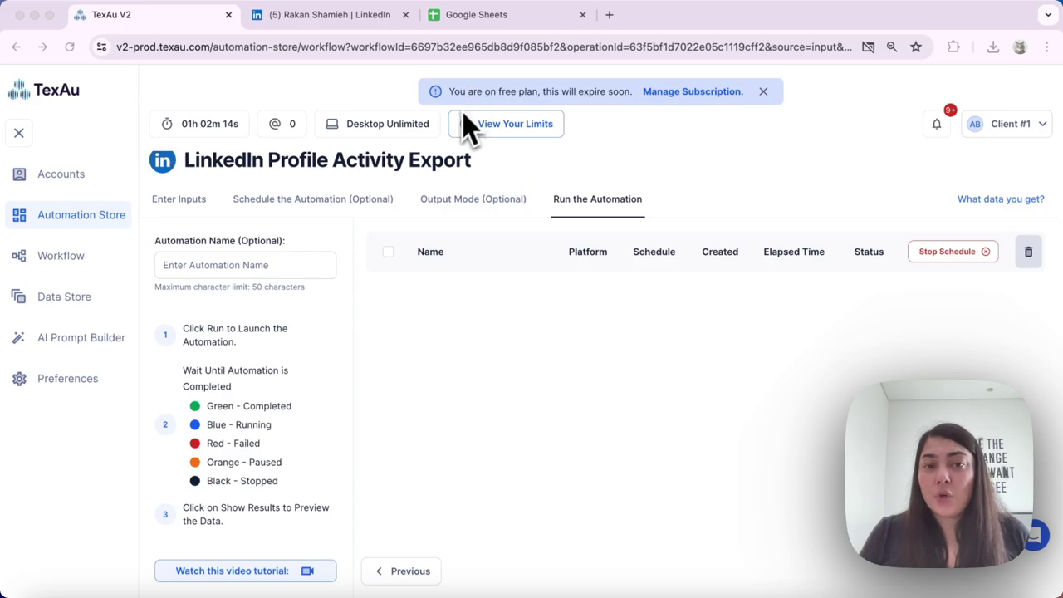
click(275, 203)
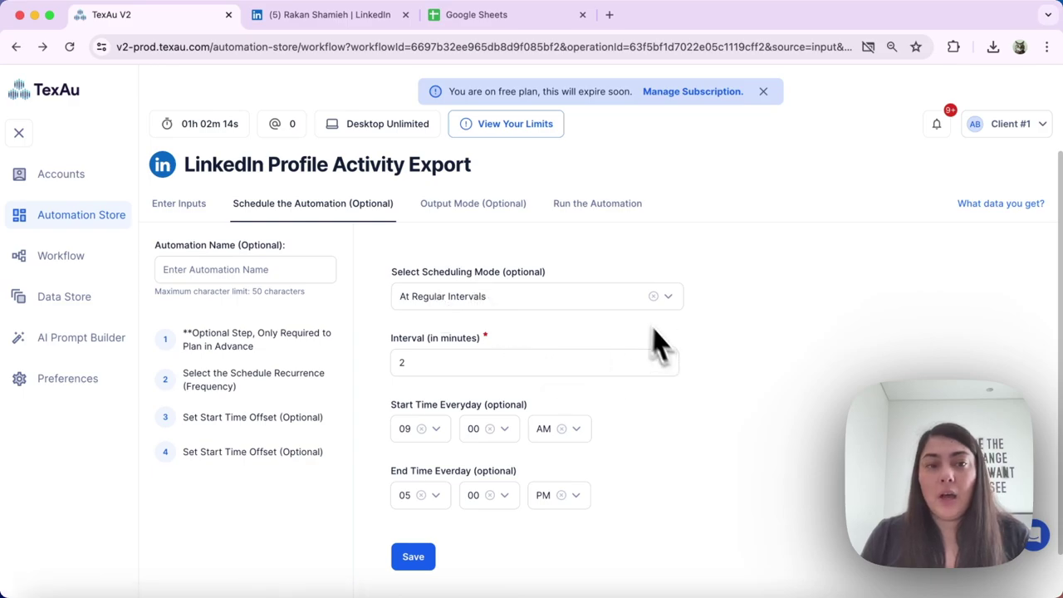
Step: Start a new LinkedIn Profile Activity Export from the Automation Store with single input
click(62, 258)
click(67, 222)
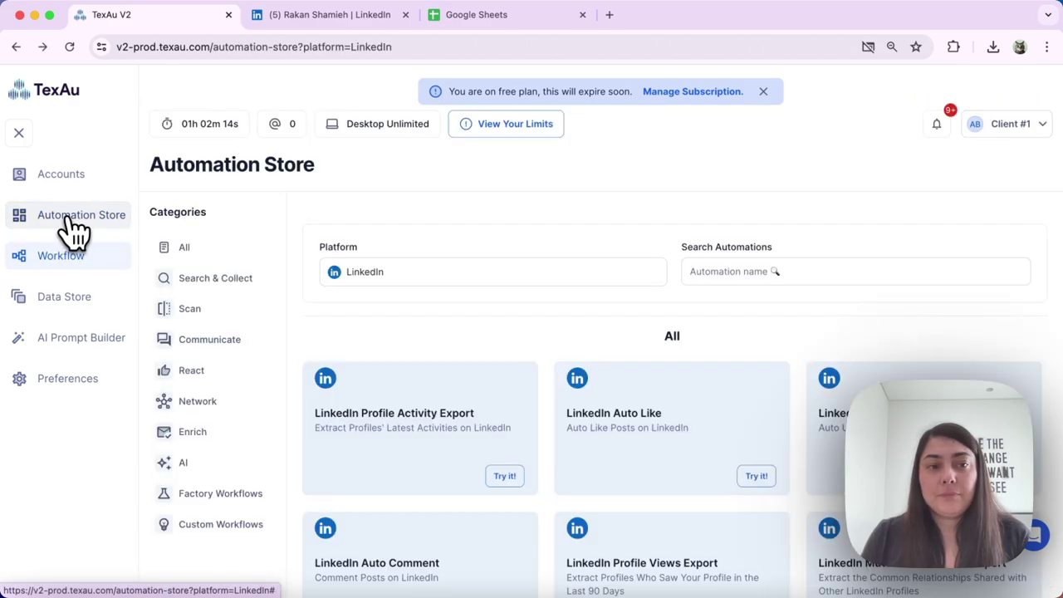
click(366, 424)
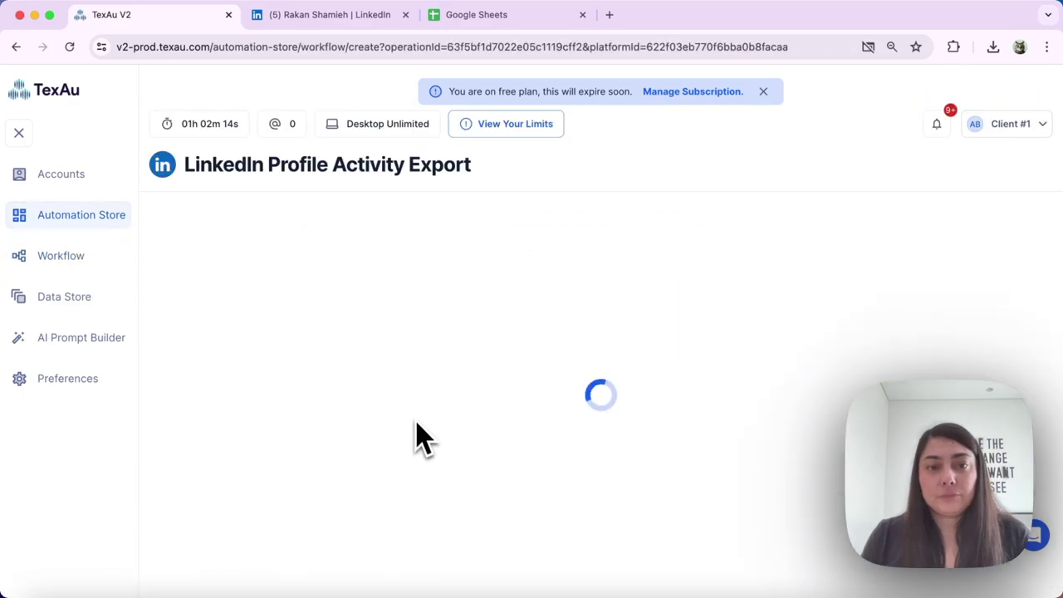
click(420, 382)
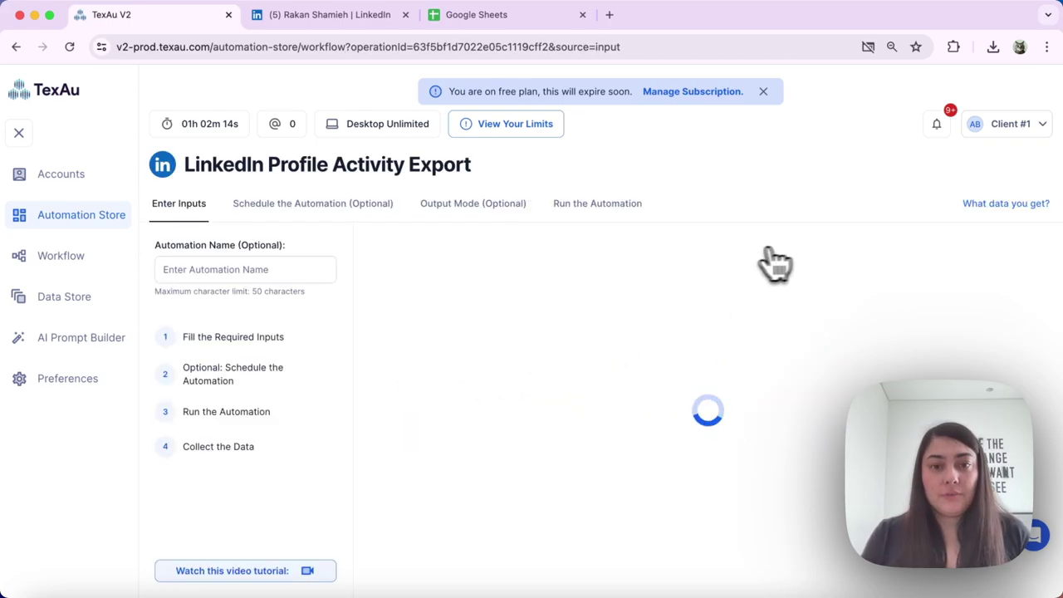
Step: Paste the LinkedIn profile URL and set Extract Limit to 2
click(795, 270)
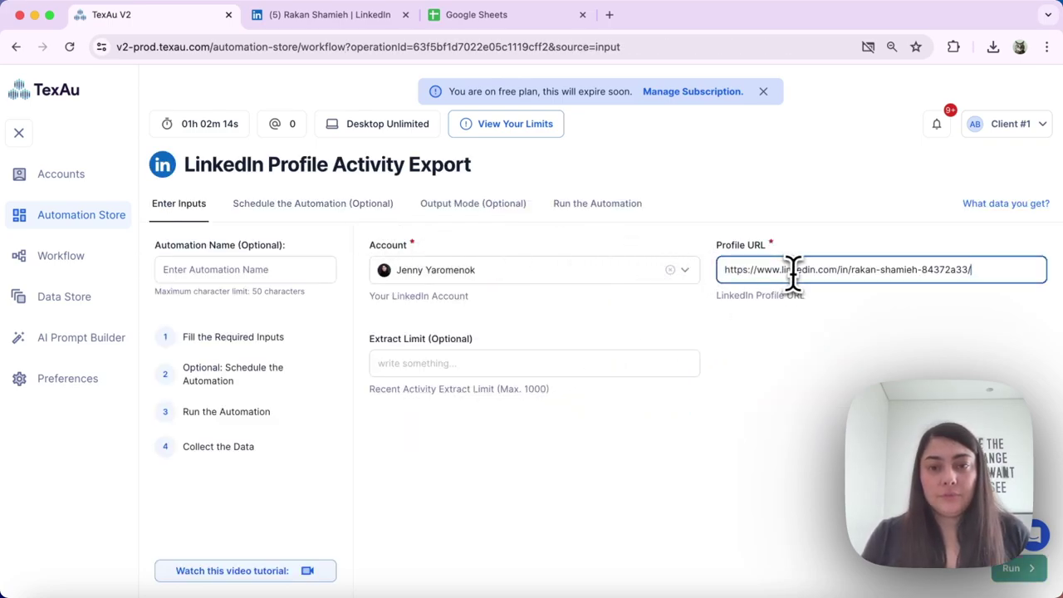
click(491, 363)
text(2)
click(272, 206)
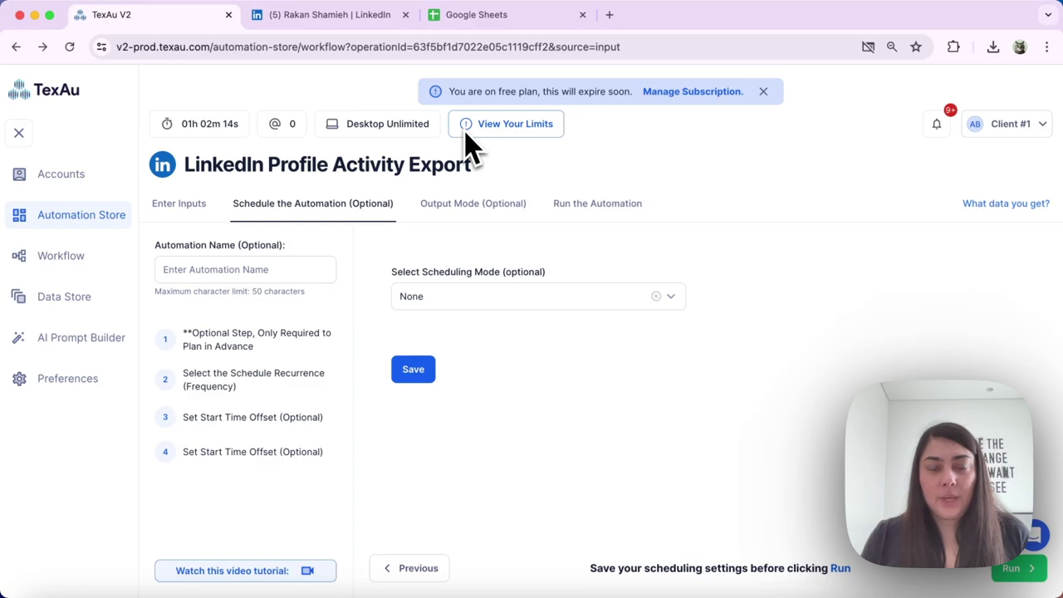
Step: Choose a one-time schedule with run date 07/19/2024
click(424, 301)
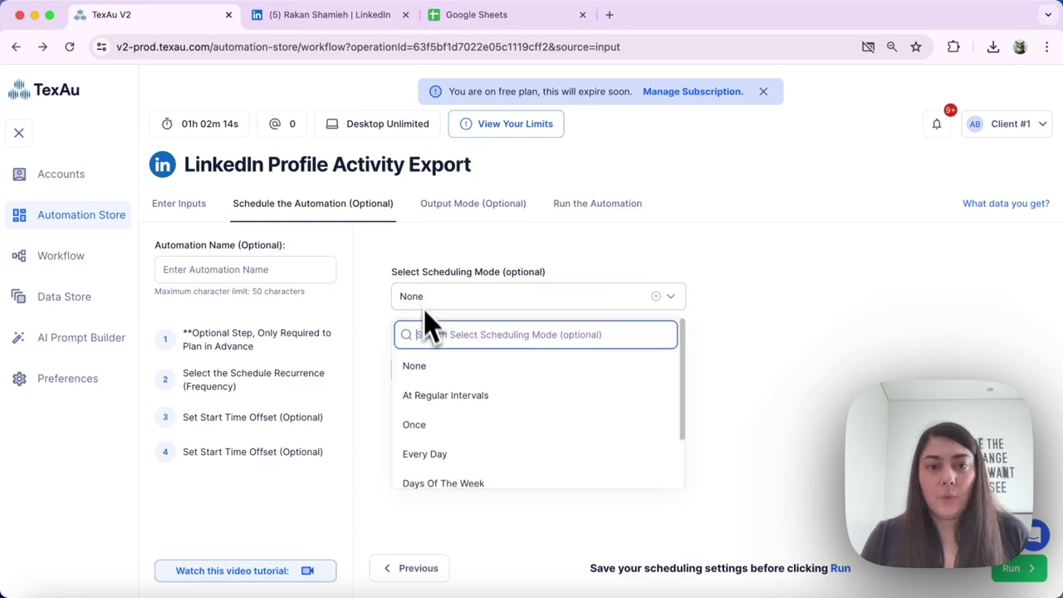
click(438, 422)
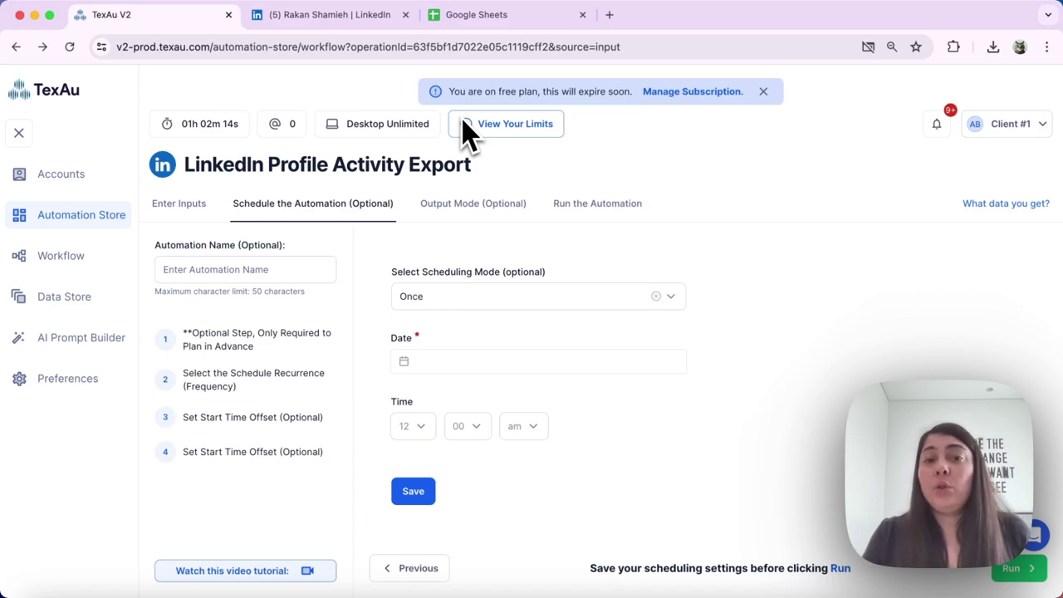
click(437, 363)
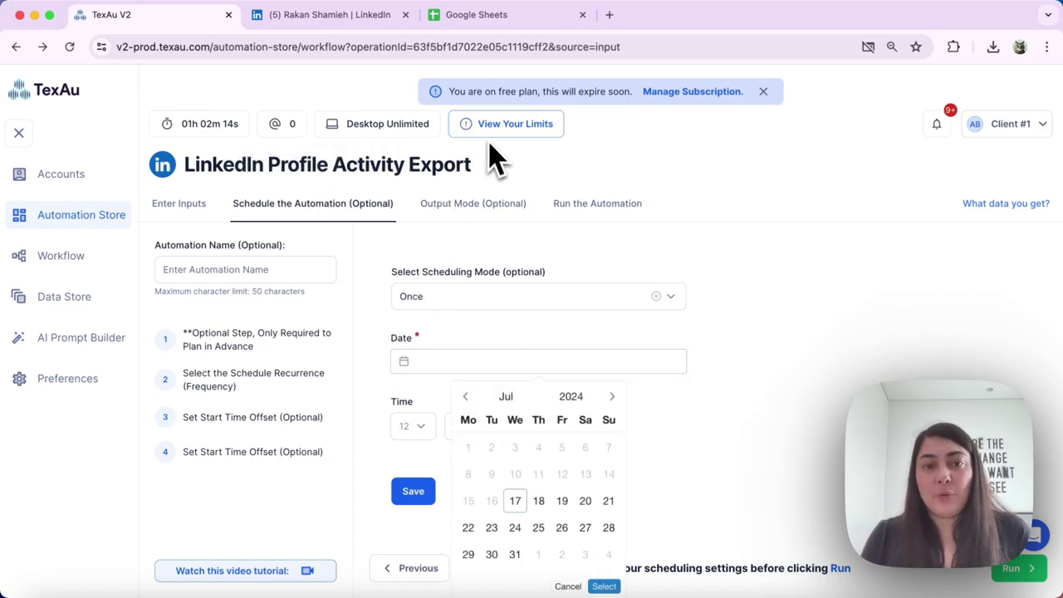
click(562, 501)
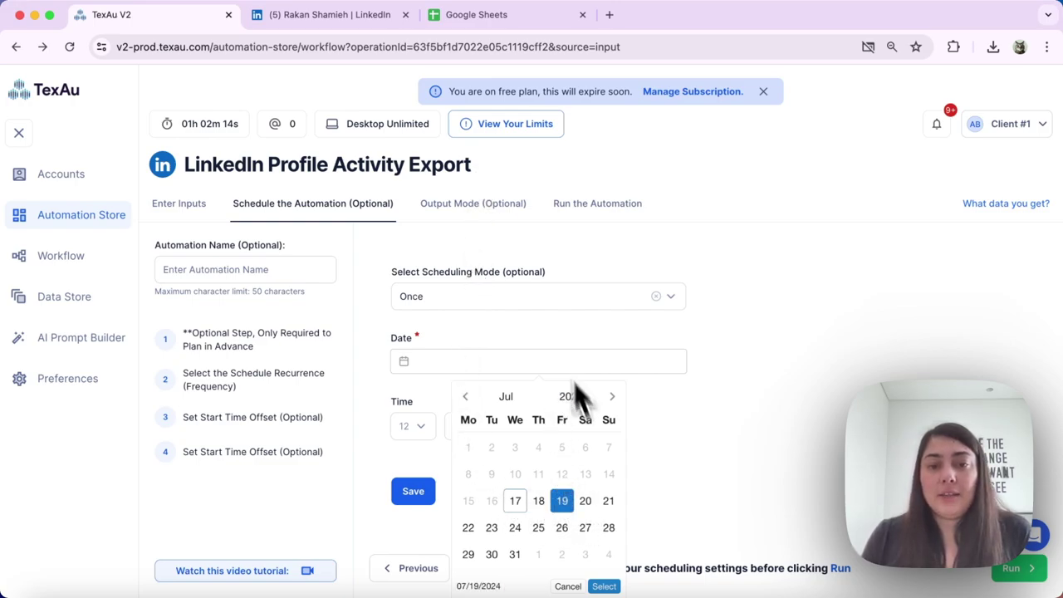
click(604, 586)
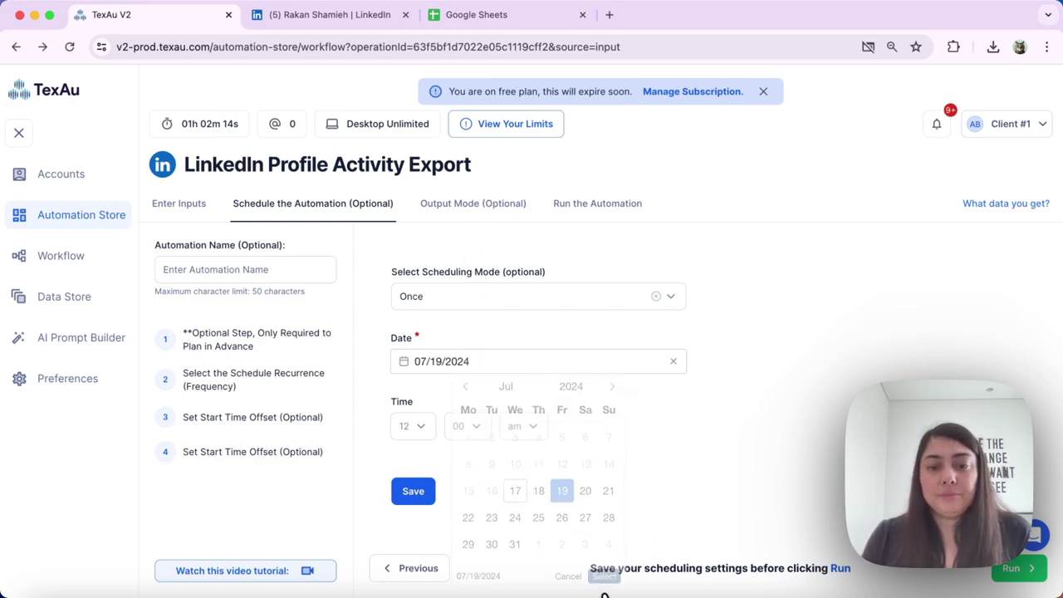
Step: Set the run time to 10:00 AM, save, and launch the scheduled export
click(422, 430)
scroll(431, 370, down, 3)
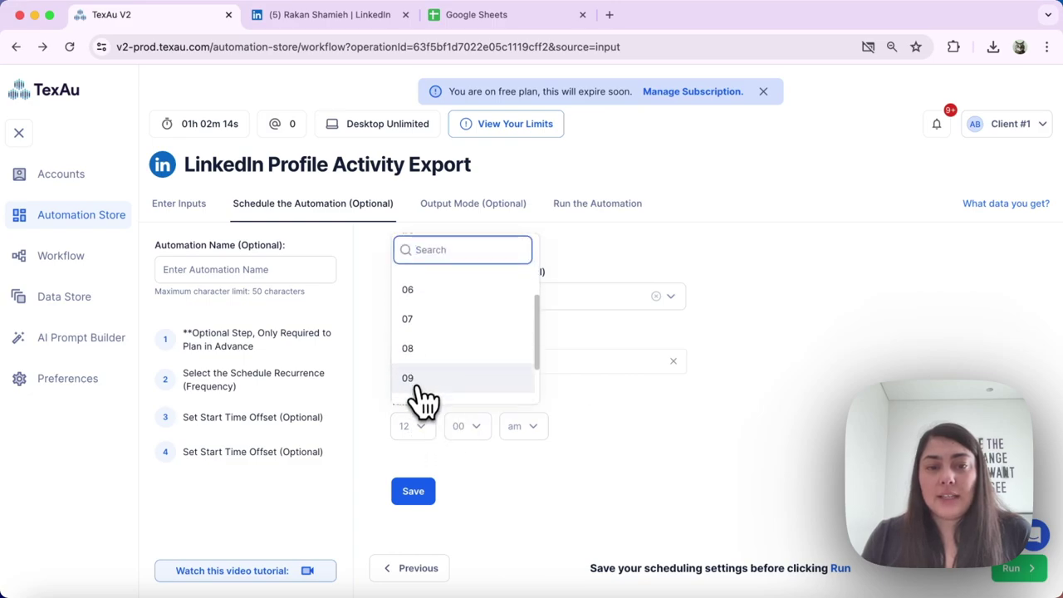
click(418, 345)
click(485, 424)
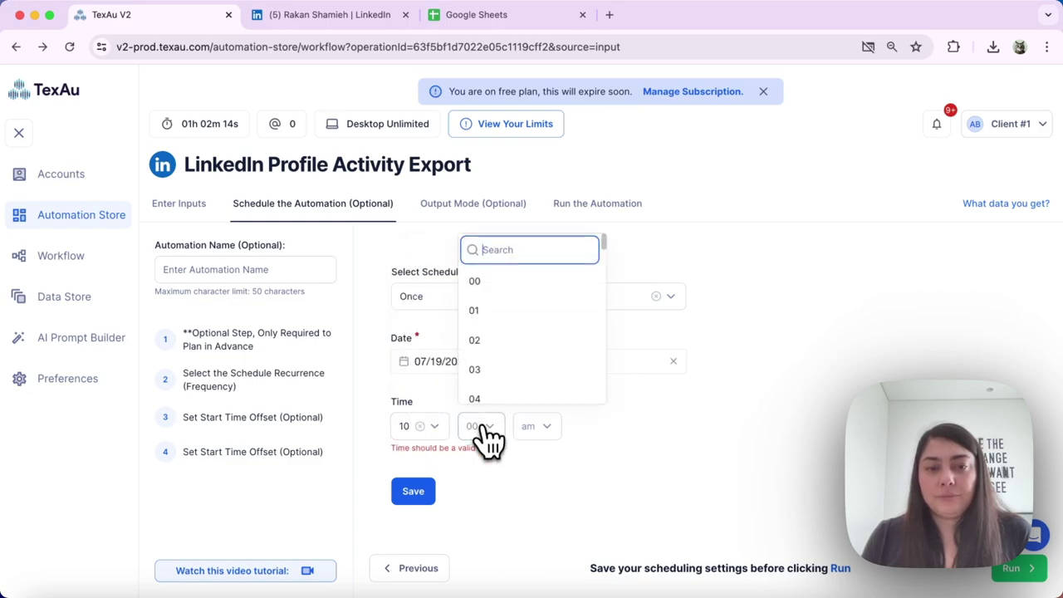
click(489, 279)
click(558, 437)
click(558, 467)
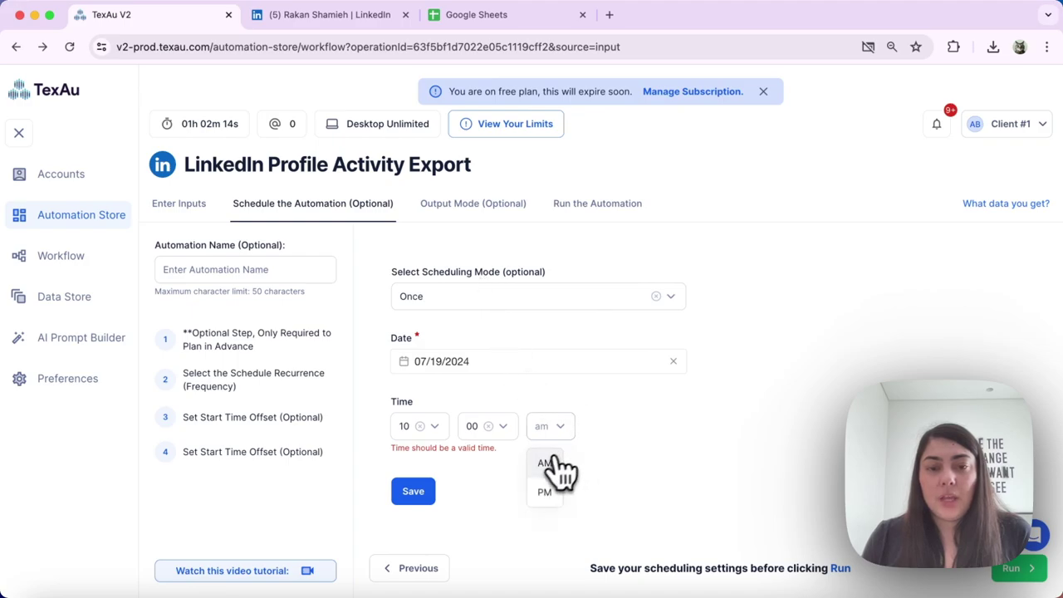
click(427, 497)
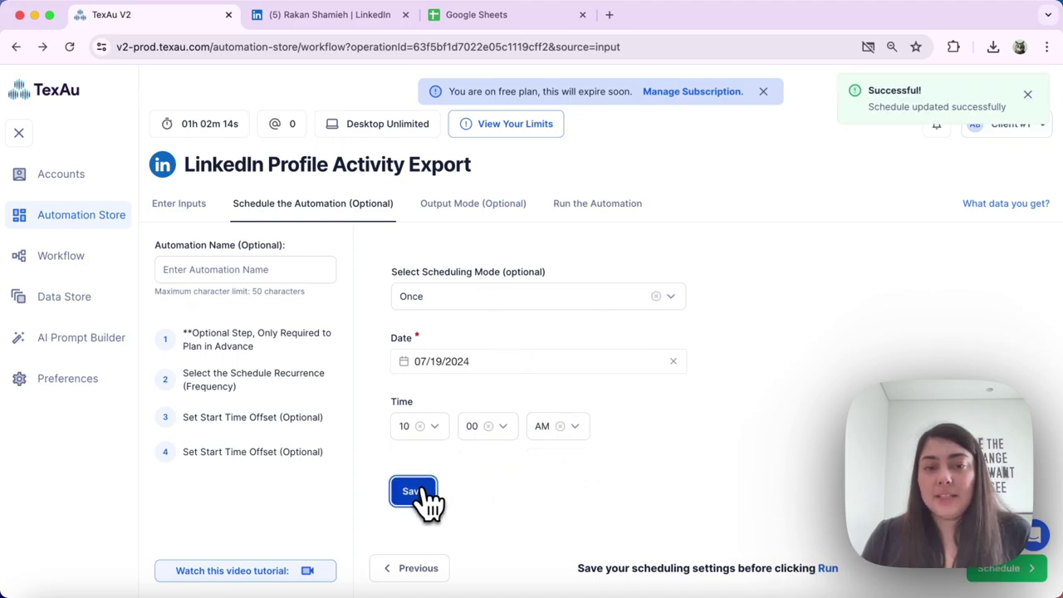
click(1007, 570)
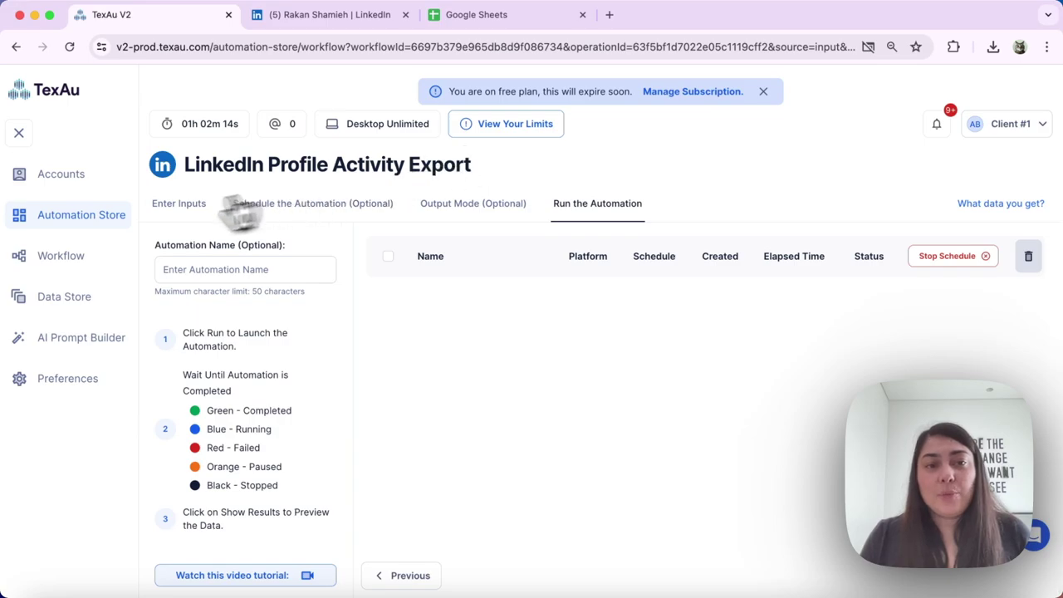
click(82, 218)
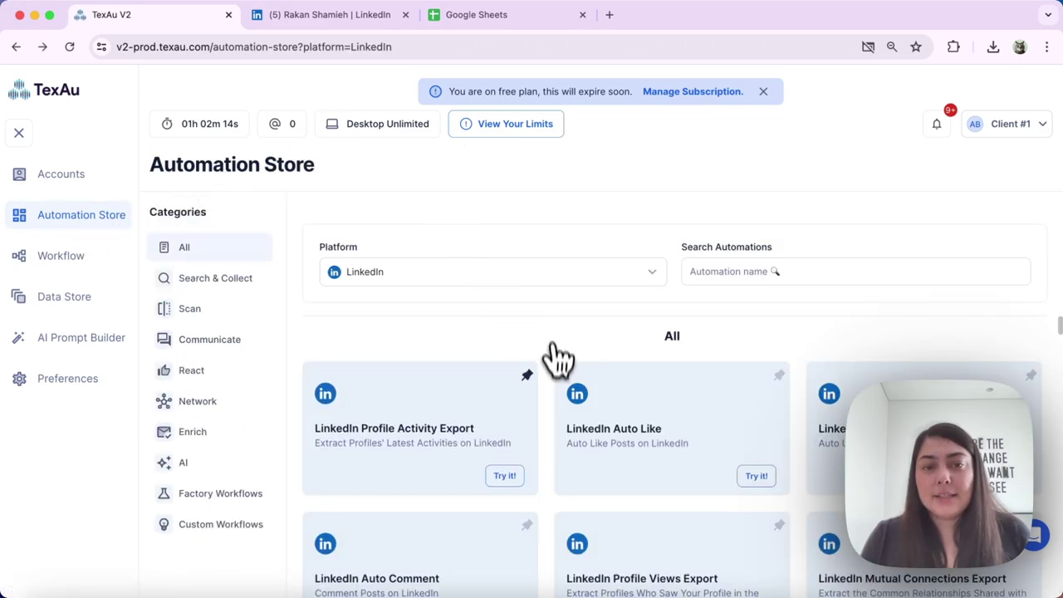
Step: Open another LinkedIn Profile Activity Export with single input at its scheduling step
click(426, 431)
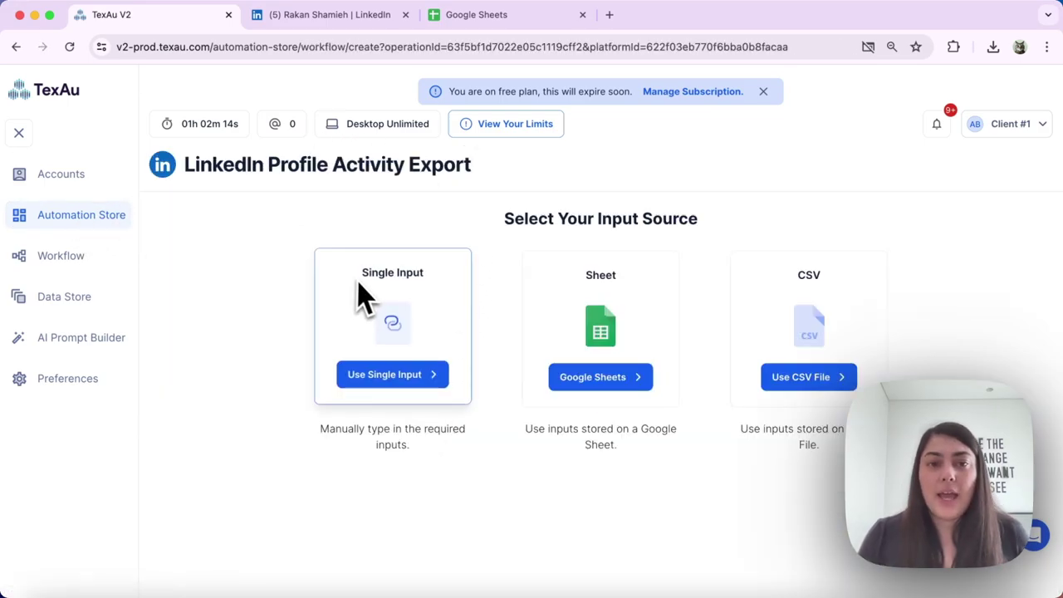
click(398, 367)
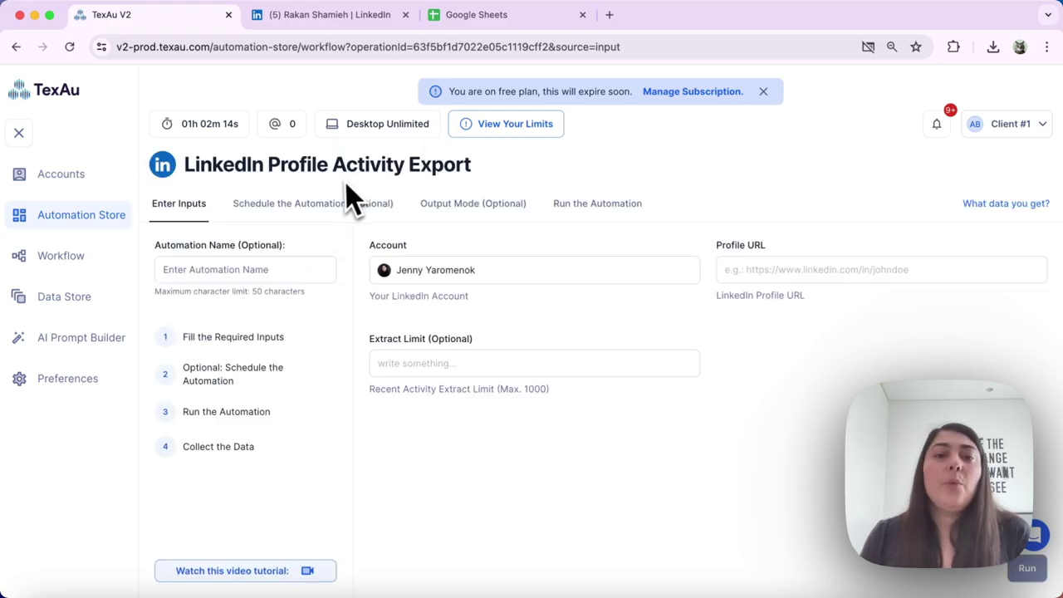
click(320, 218)
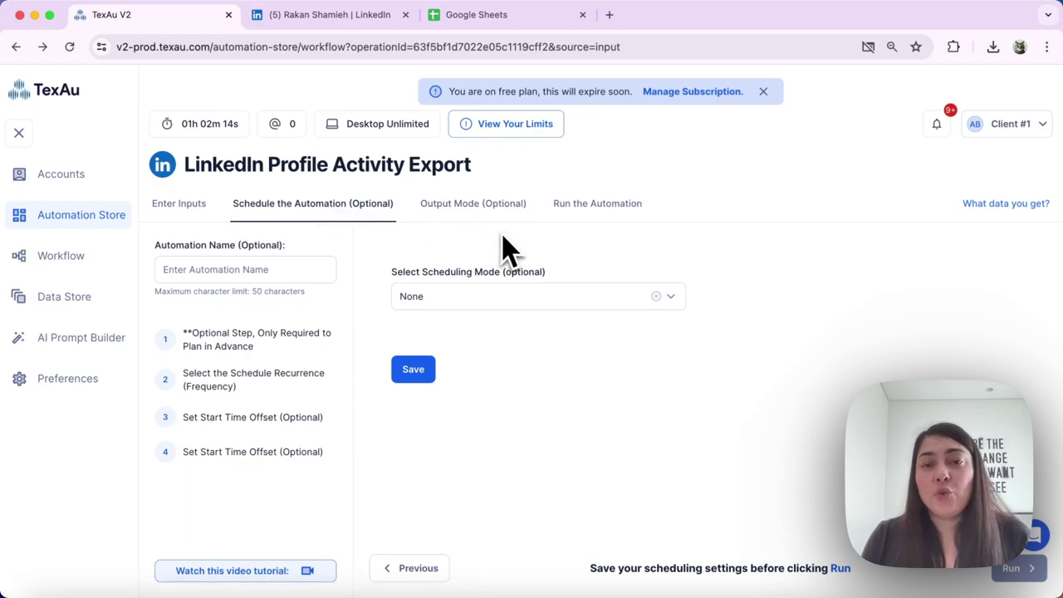
Step: Choose Every Day scheduling with a run time of 03:00 PM
click(518, 313)
click(429, 464)
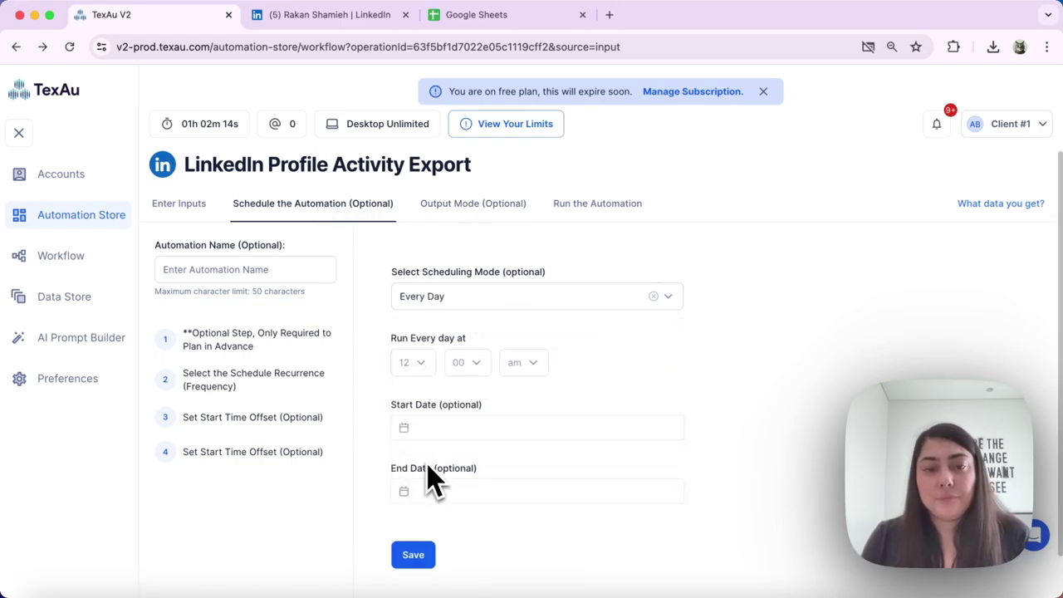
scroll(465, 353, down, 1)
scroll(470, 358, down, 1)
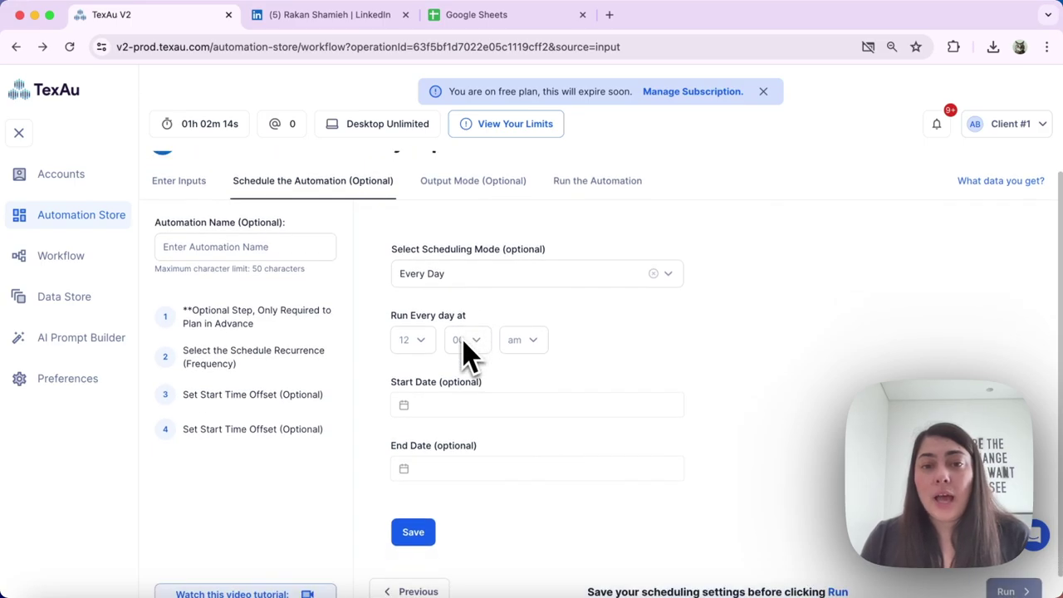
click(414, 342)
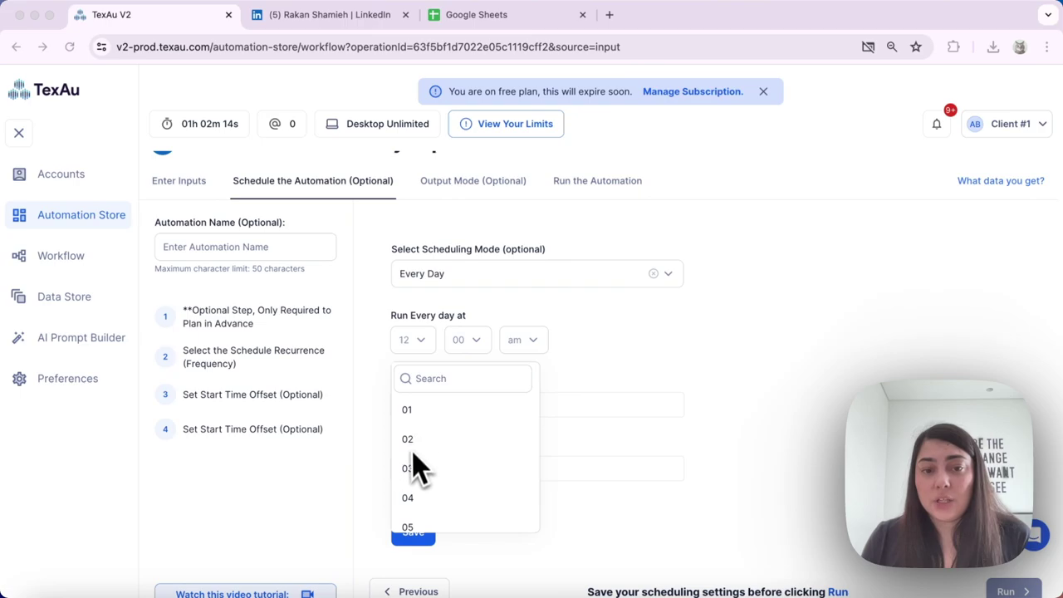
click(424, 480)
click(479, 350)
click(487, 469)
click(491, 340)
click(490, 348)
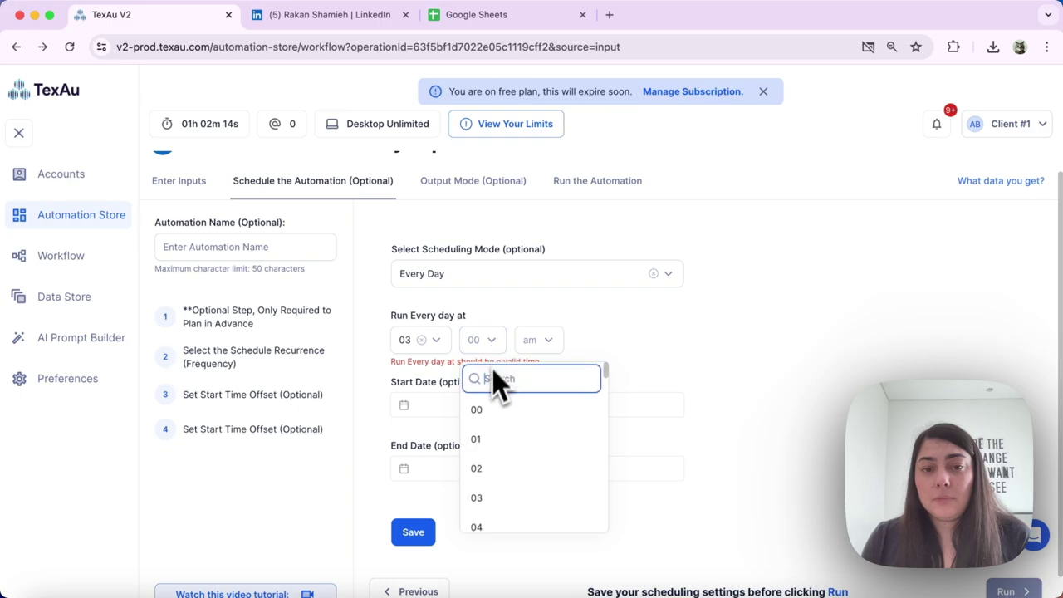
click(489, 415)
click(538, 340)
click(544, 405)
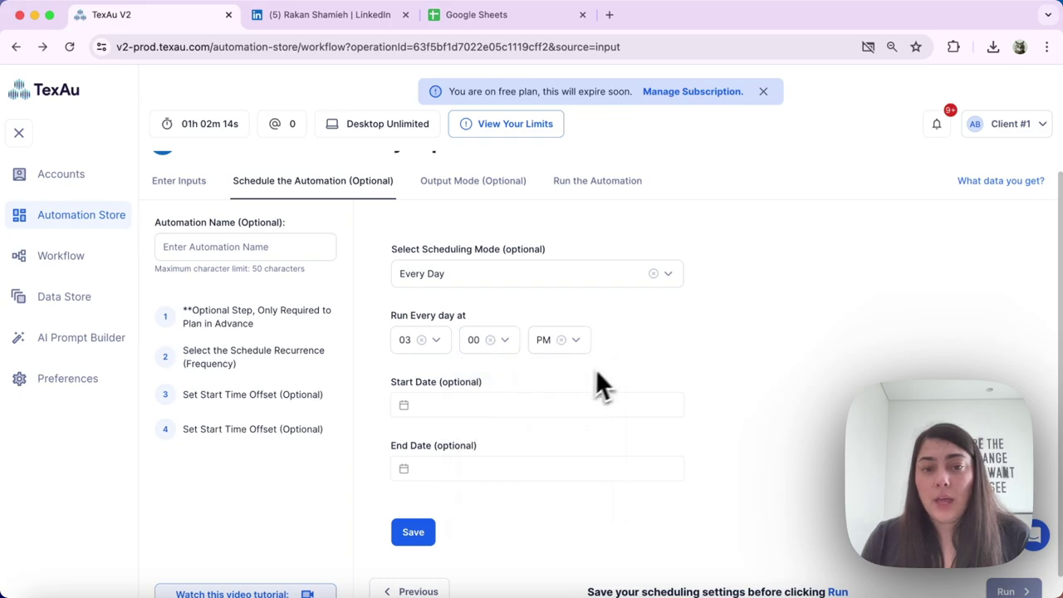
Step: Set start date 07/17/2024 and end date 07/31/2024, save, and return to inputs
scroll(621, 368, down, 1)
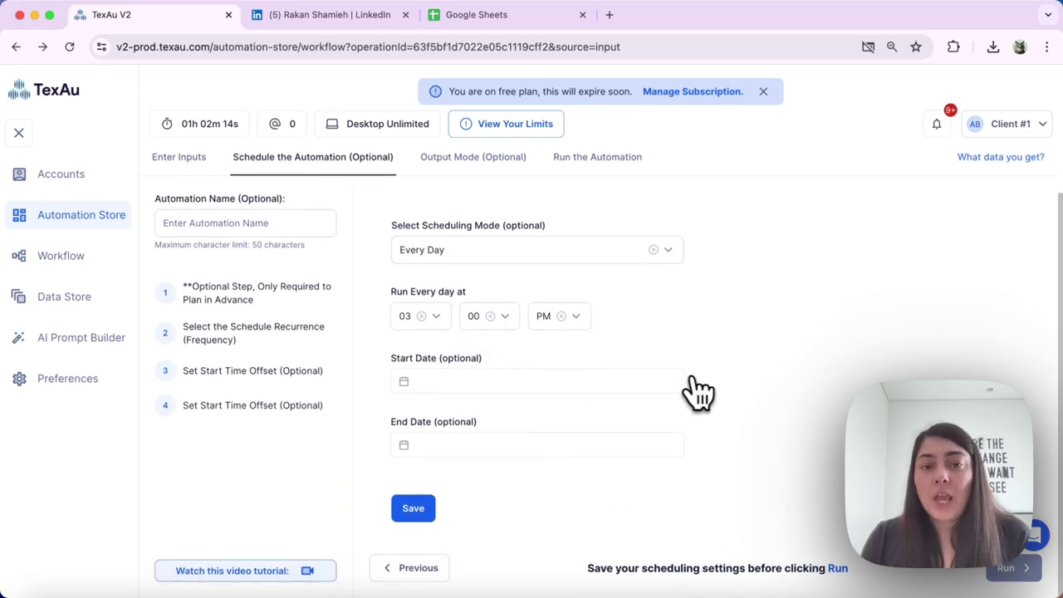
click(507, 382)
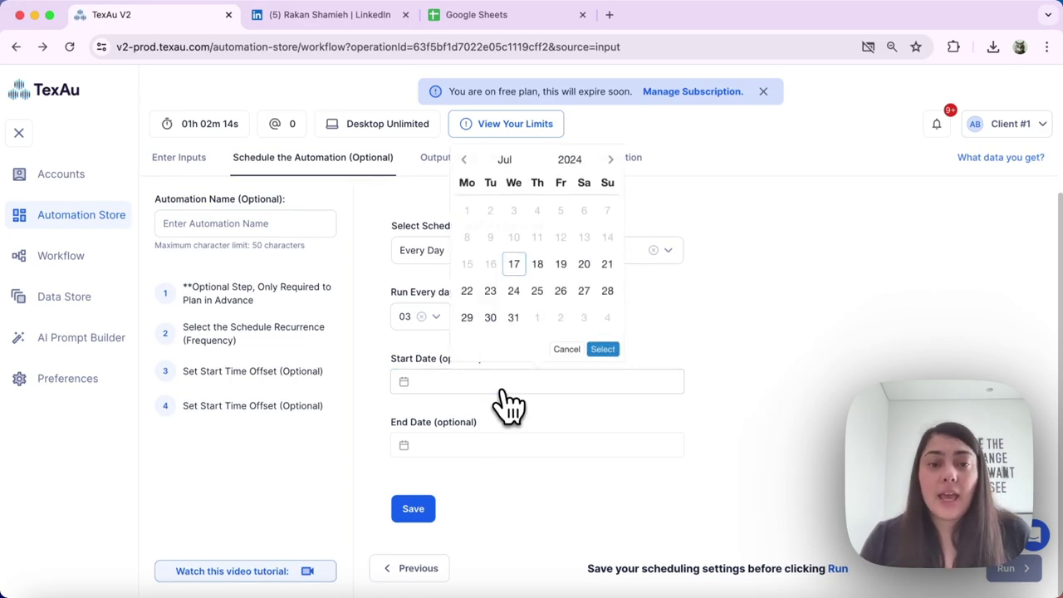
click(515, 265)
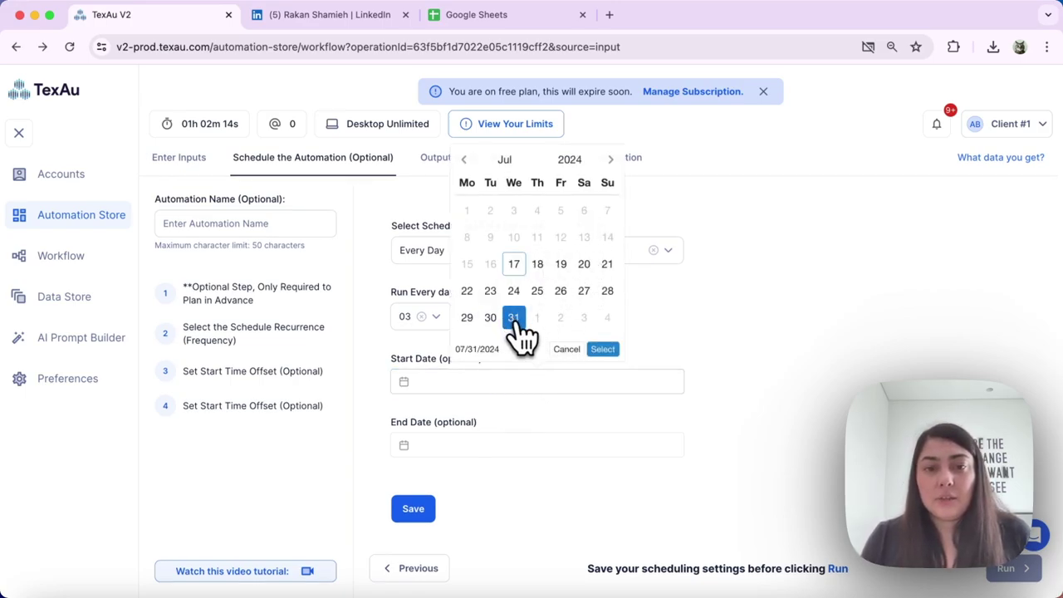
click(599, 349)
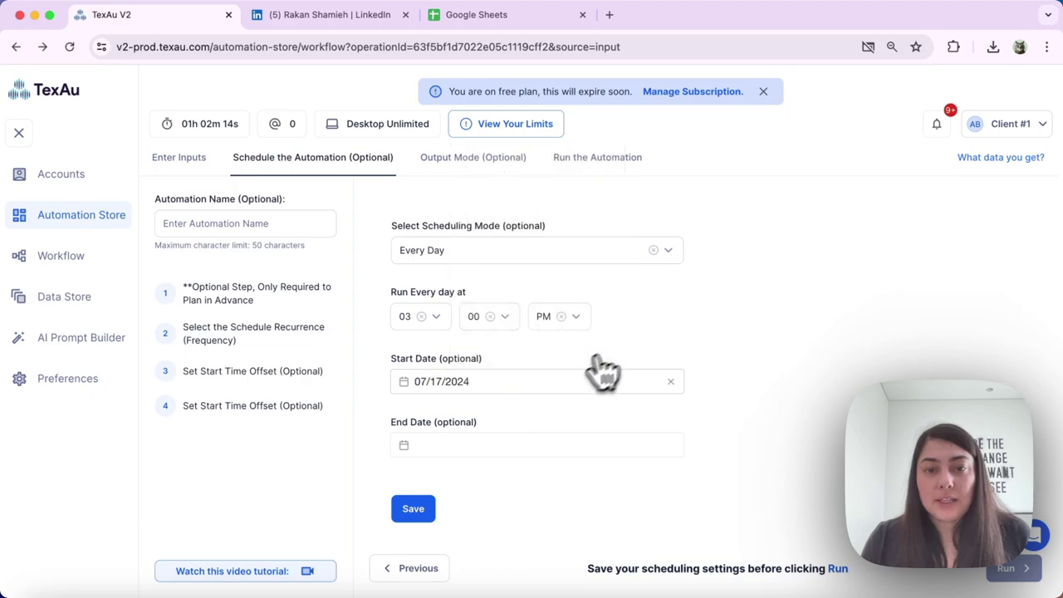
click(486, 448)
click(523, 381)
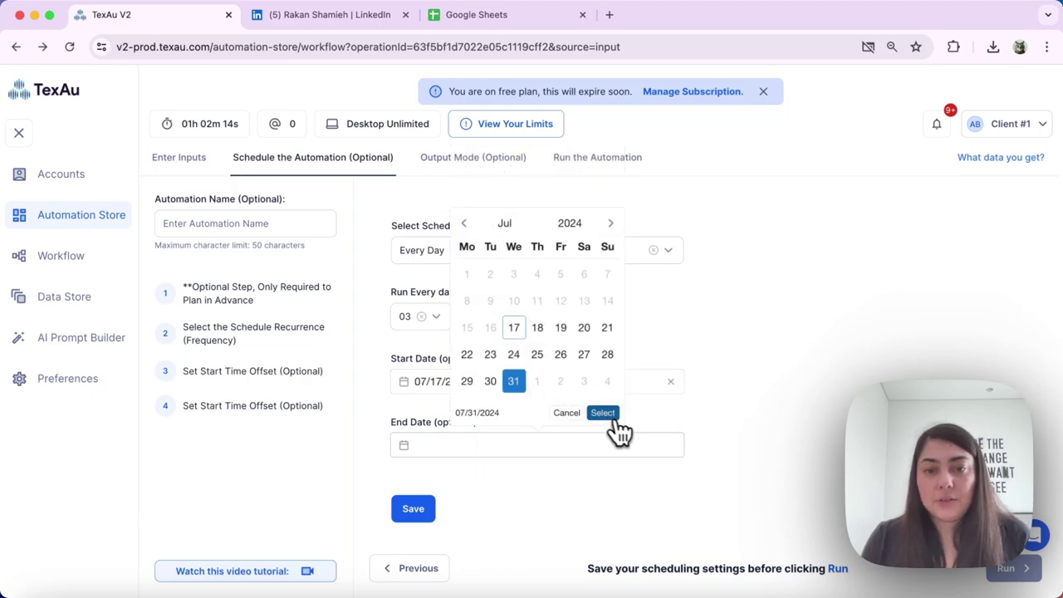
click(605, 414)
click(430, 511)
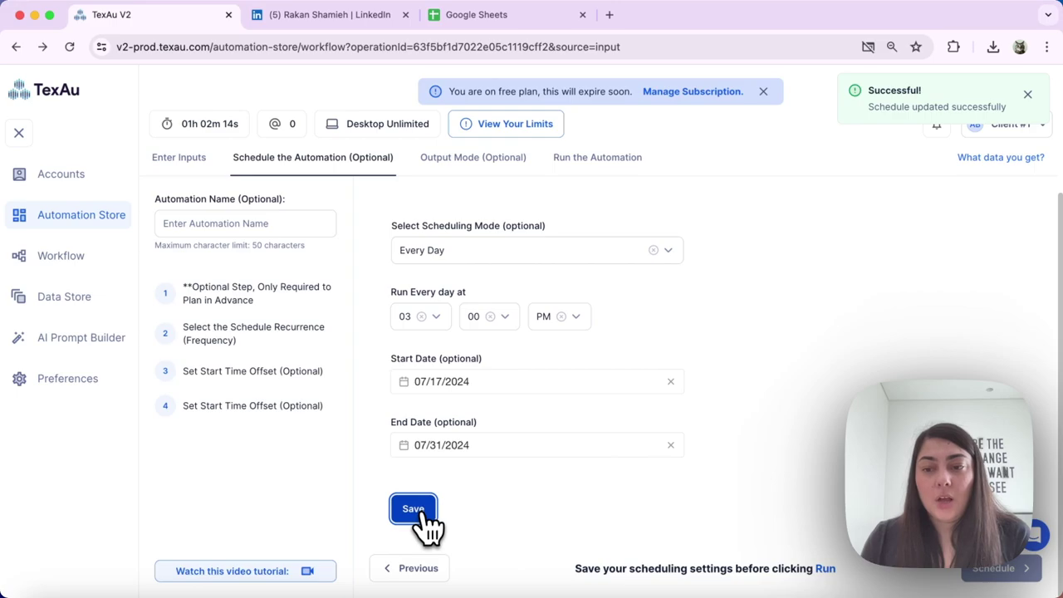
click(220, 161)
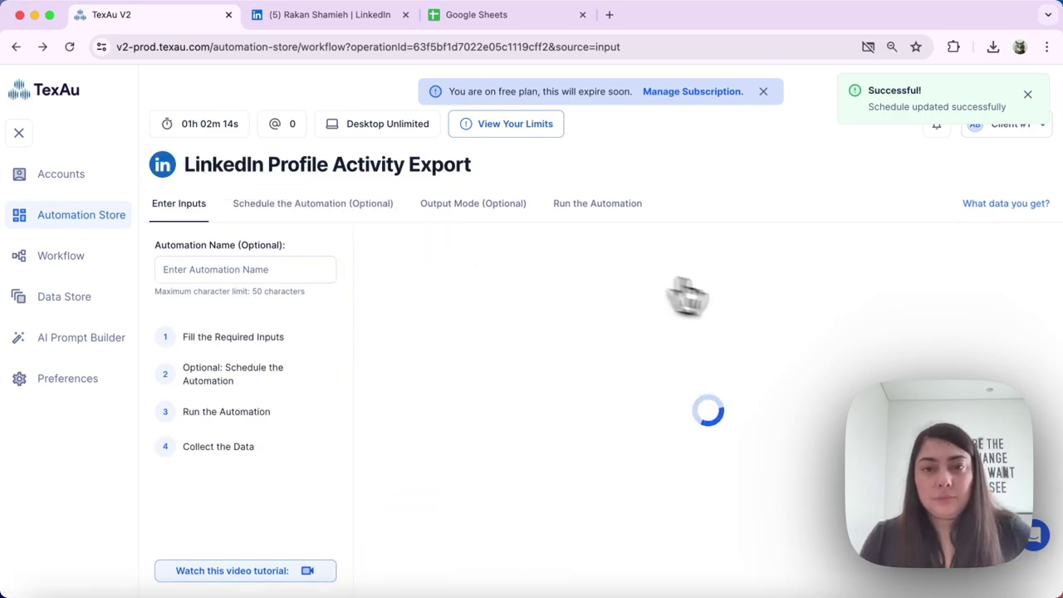
Step: Paste the profile URL, recheck the daily 03:00 PM schedule, and launch the export
click(828, 275)
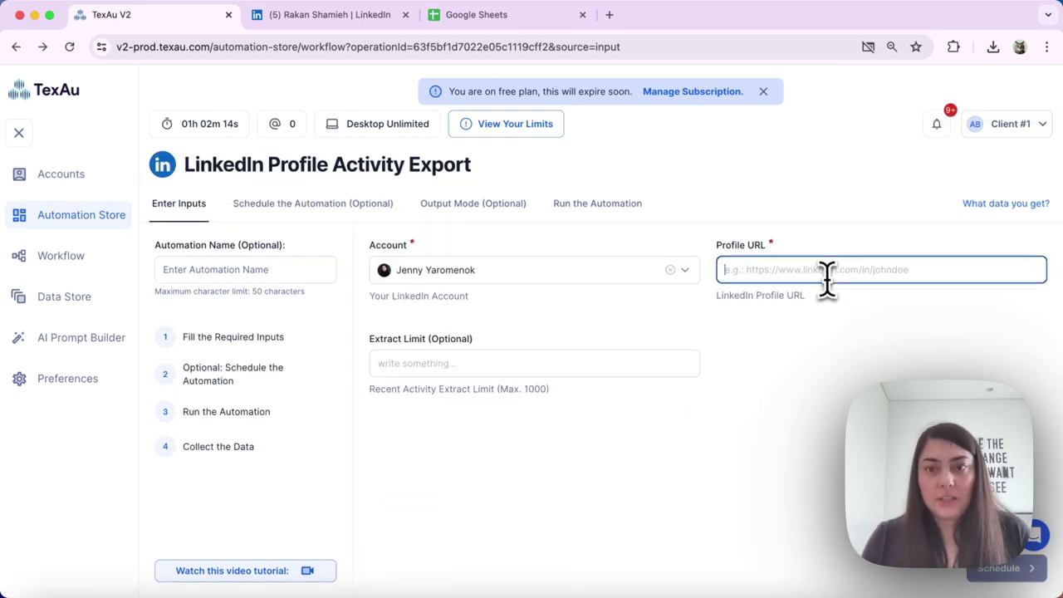
click(320, 206)
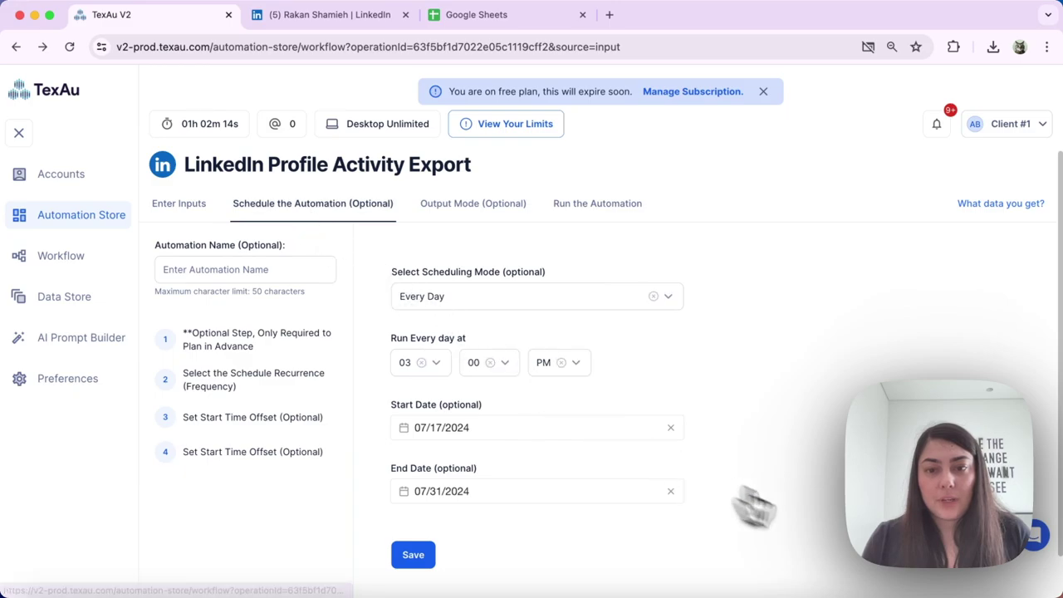
scroll(748, 415, down, 1)
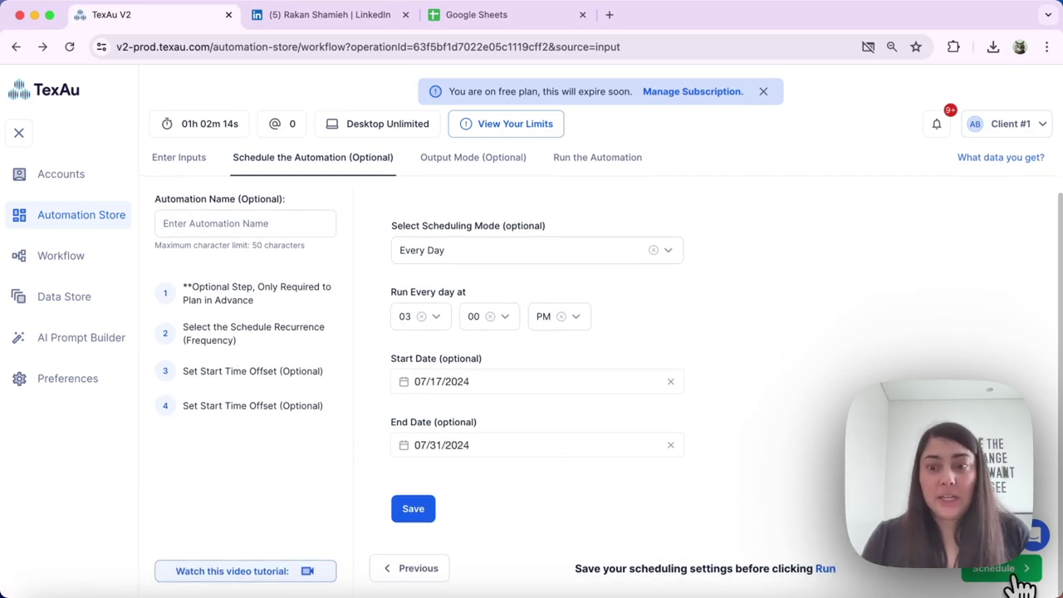
click(1003, 574)
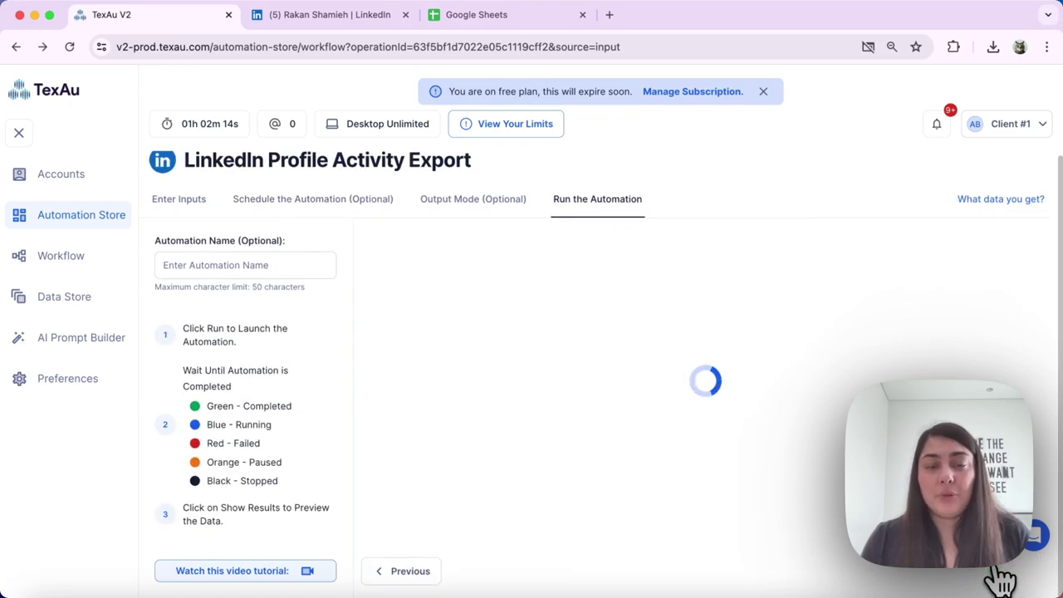
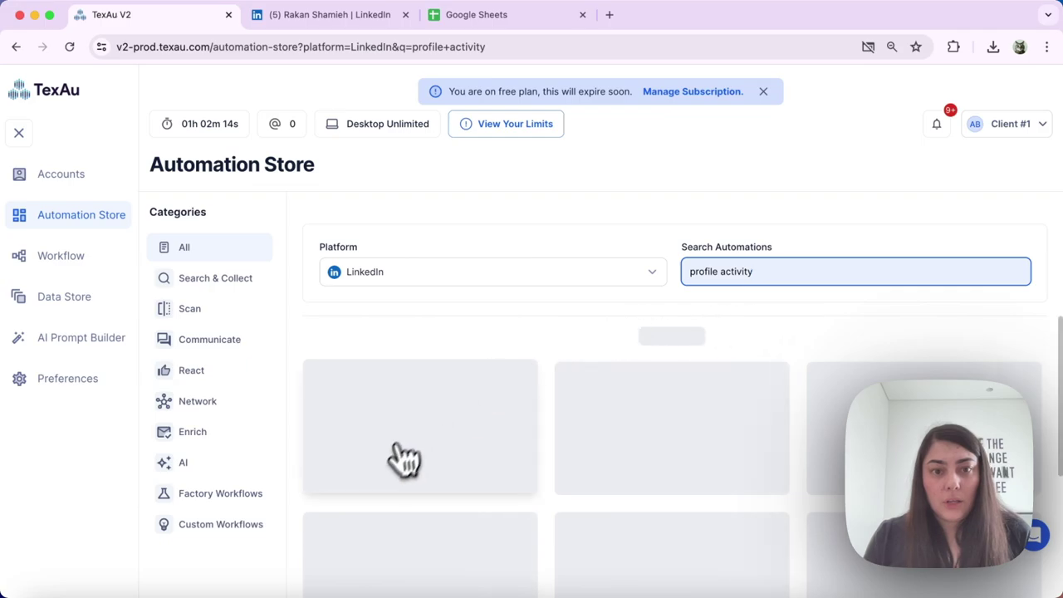
Step: Open LinkedIn Profile Activity Export with single input and paste the profile URL
click(390, 480)
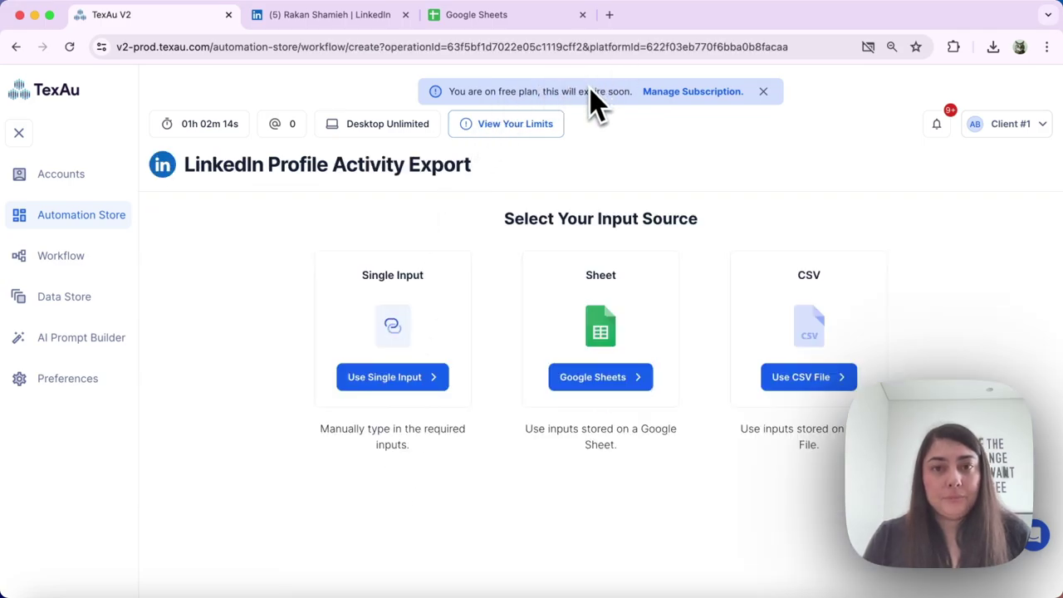
click(395, 380)
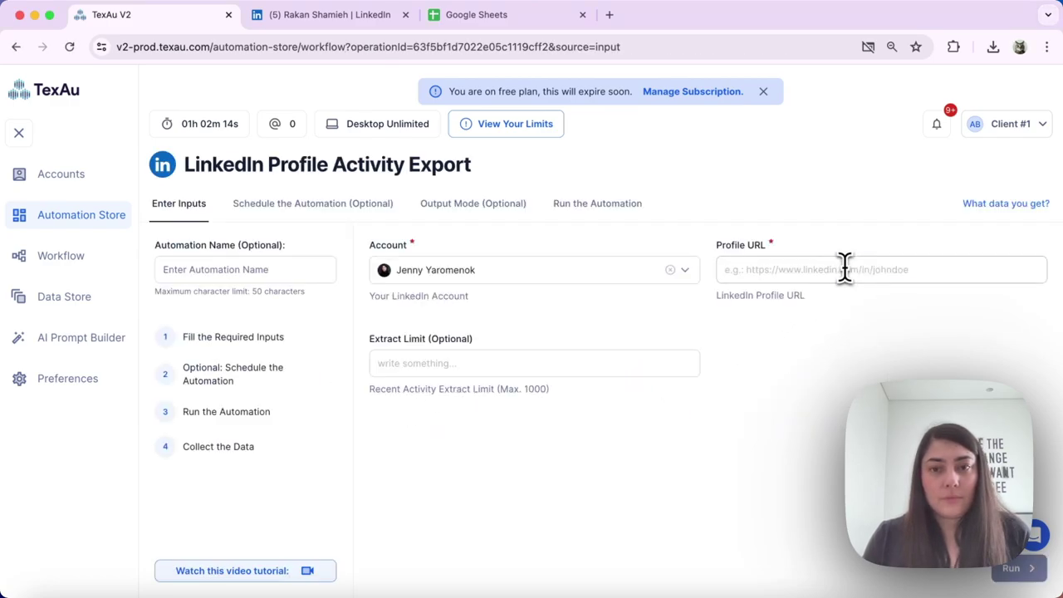
click(845, 267)
Step: Set the scheduling mode to Days Of The Week
click(264, 208)
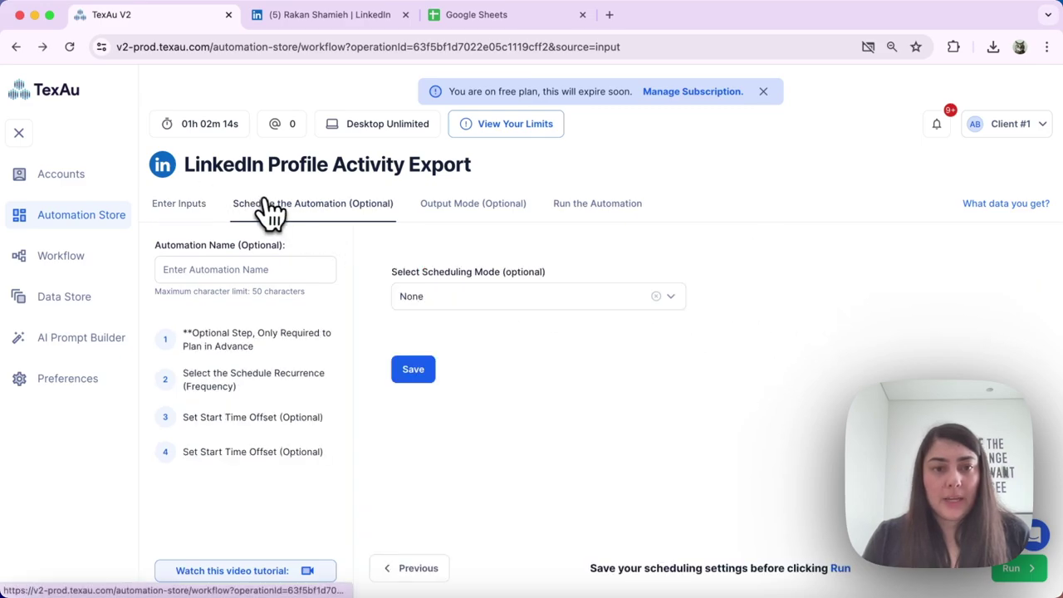
click(438, 299)
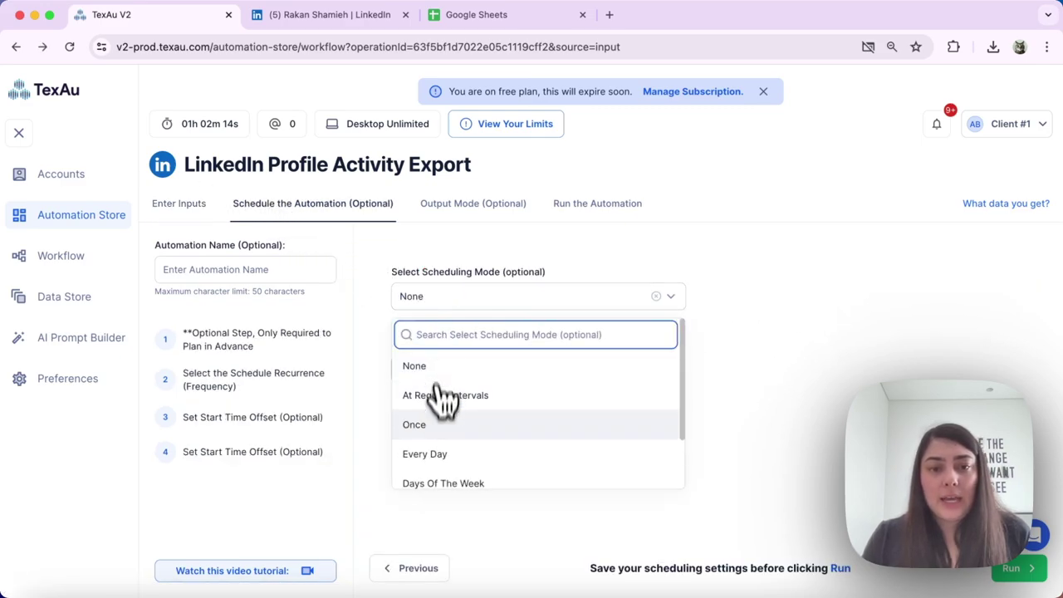
scroll(438, 441, down, 1)
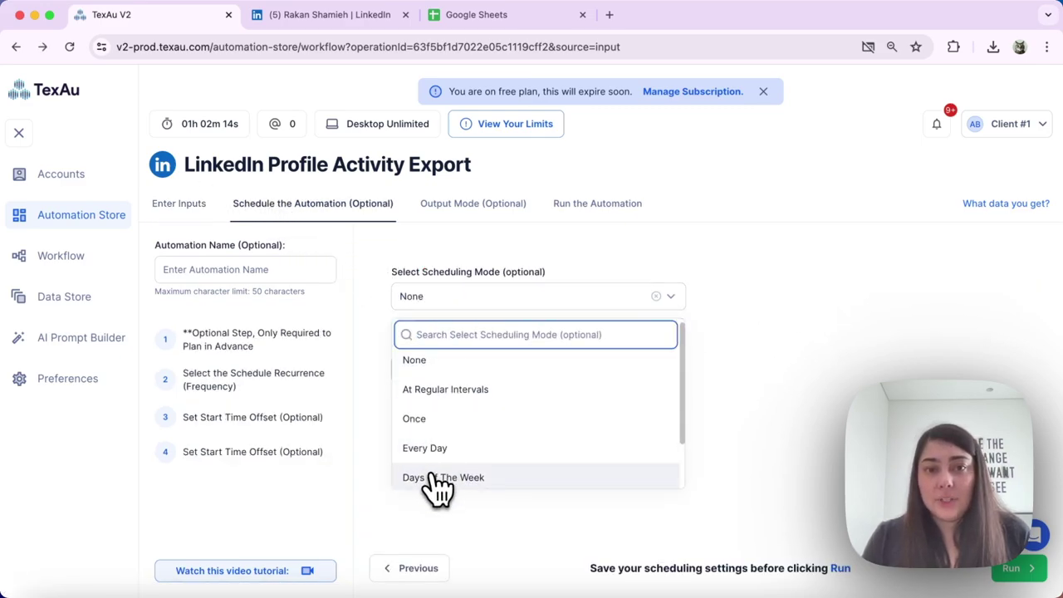
click(432, 478)
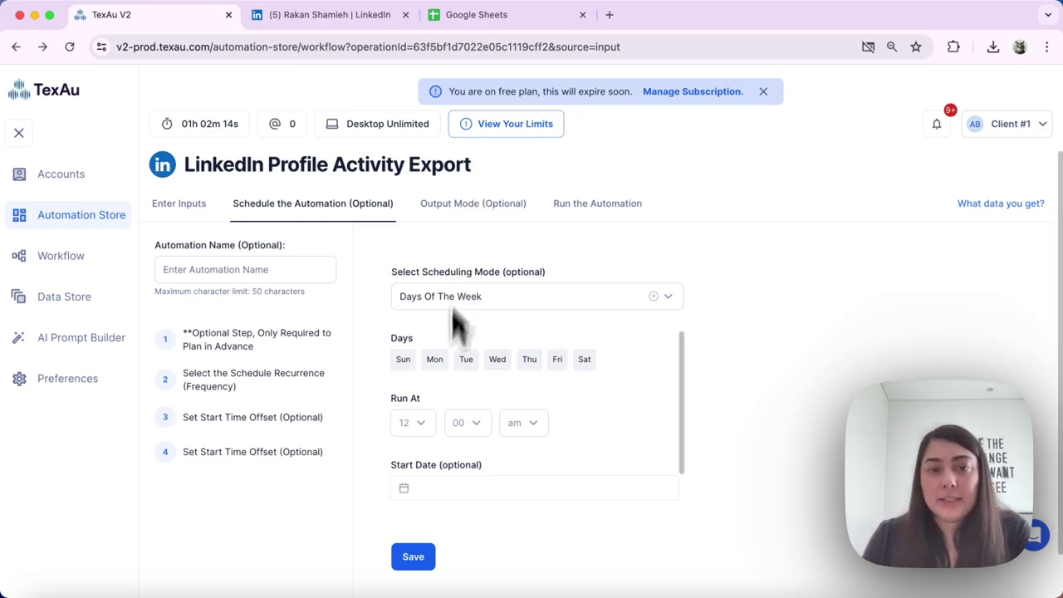
Step: Make Tuesday and Friday the only run days
click(403, 365)
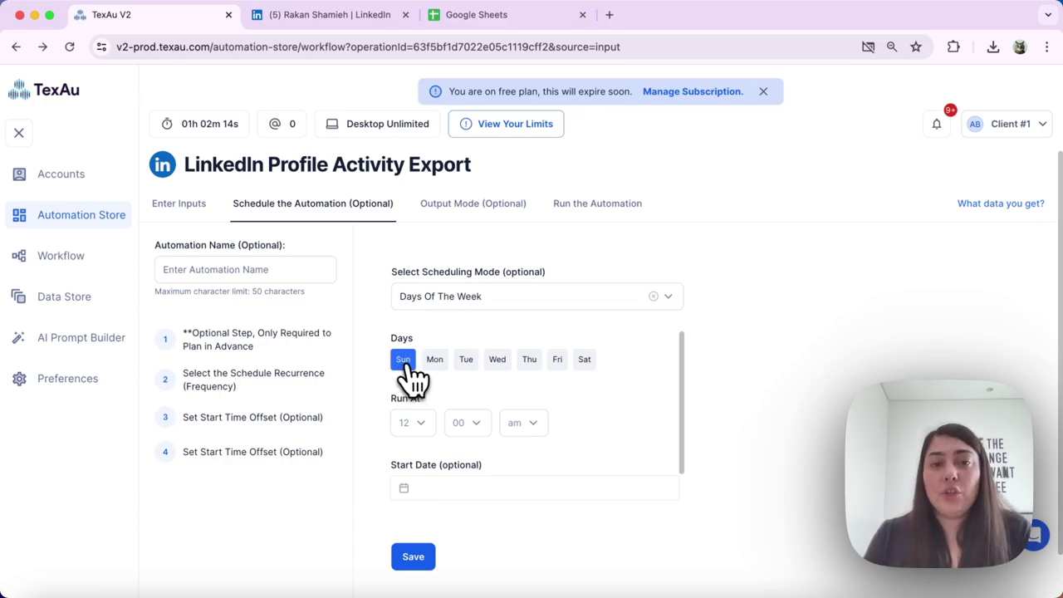
click(434, 366)
click(407, 365)
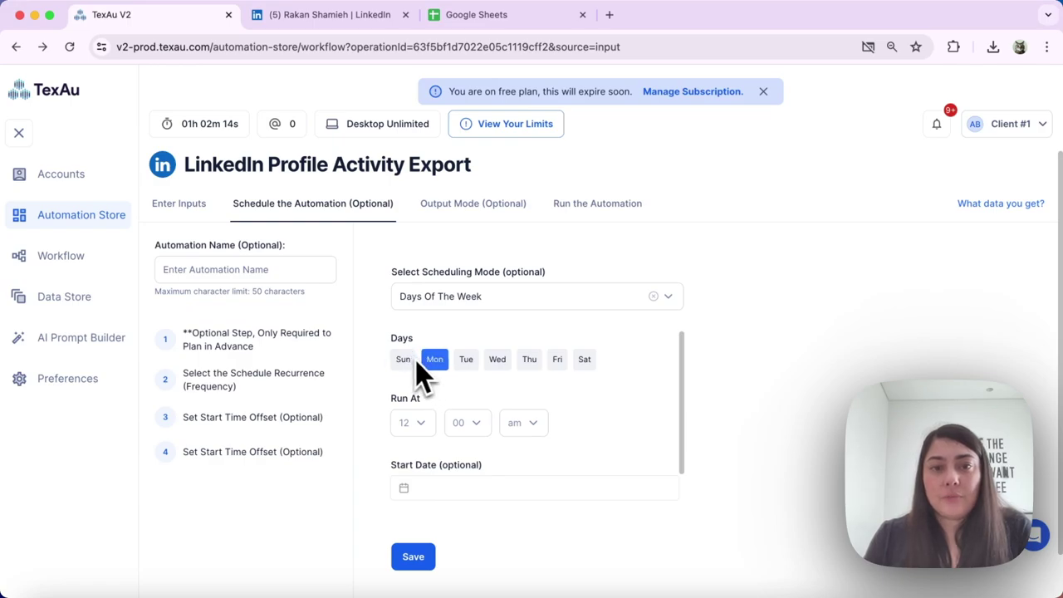
click(437, 360)
click(466, 360)
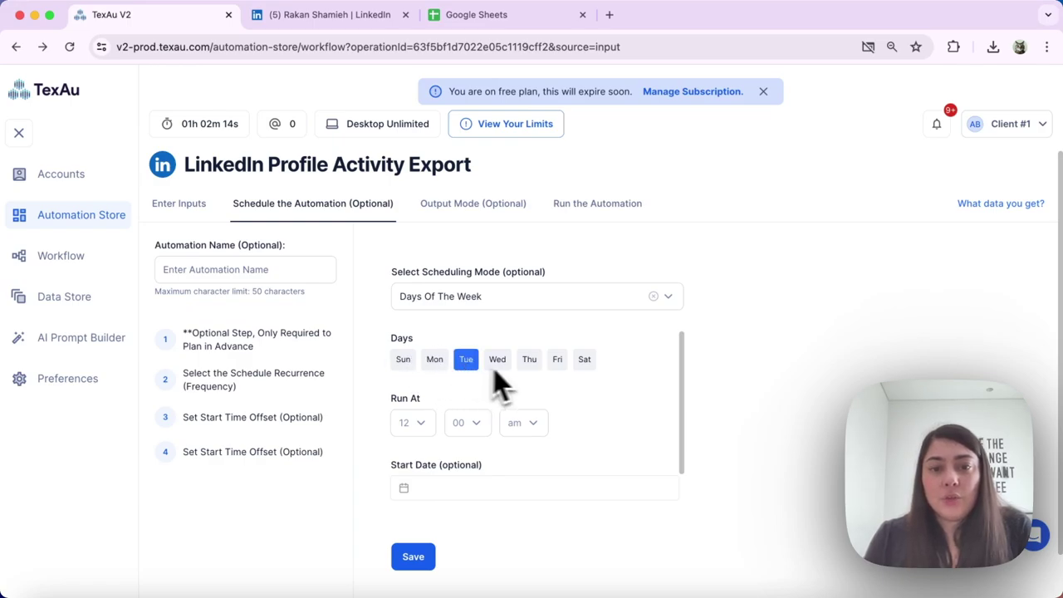
click(557, 365)
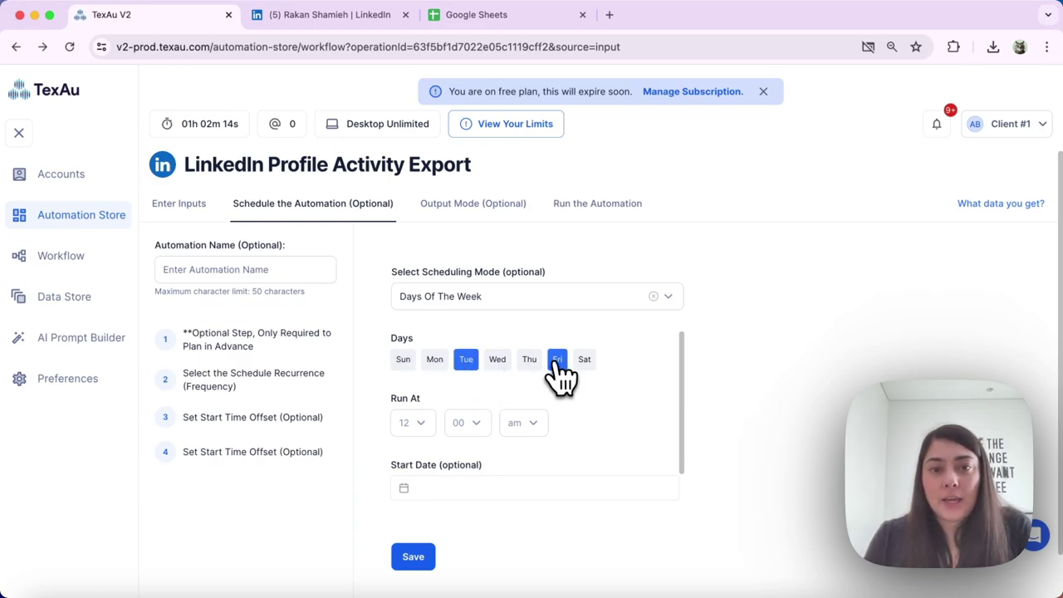
Step: Set the run time to 11:00 AM
click(422, 428)
scroll(447, 382, down, 5)
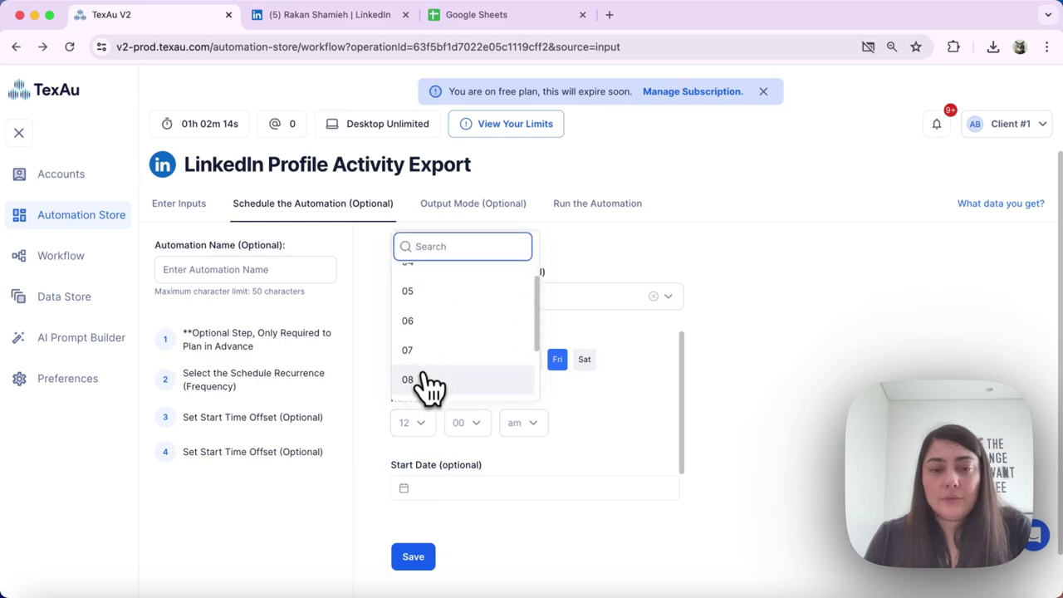
click(420, 385)
click(474, 426)
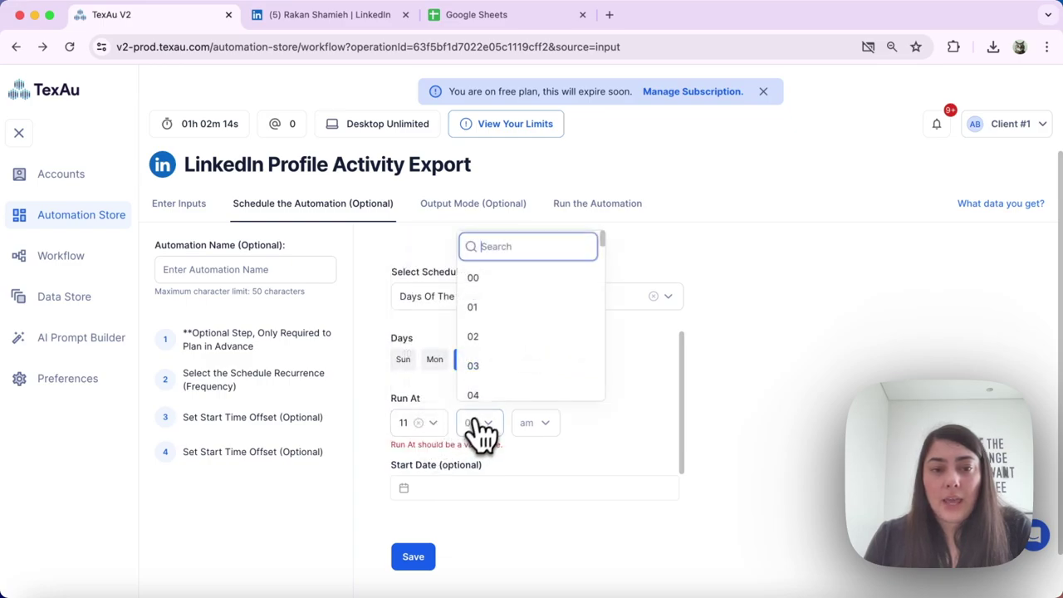
click(493, 281)
click(546, 422)
click(542, 460)
Step: Save the Tuesday/Friday 11:00 AM schedule and schedule the export
scroll(636, 425, down, 1)
scroll(637, 424, up, 2)
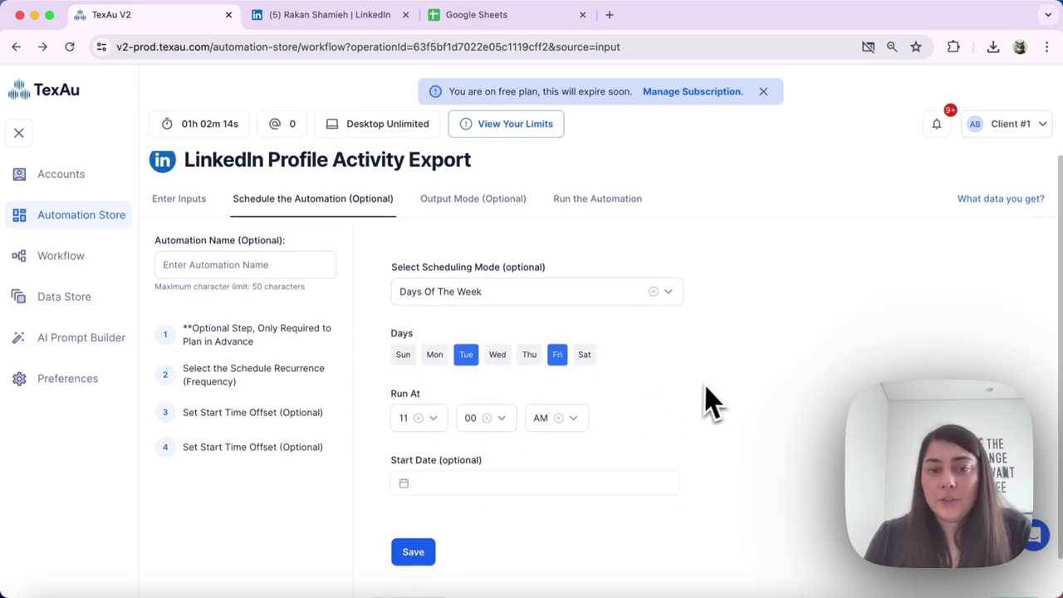
scroll(712, 403, down, 2)
scroll(464, 432, down, 1)
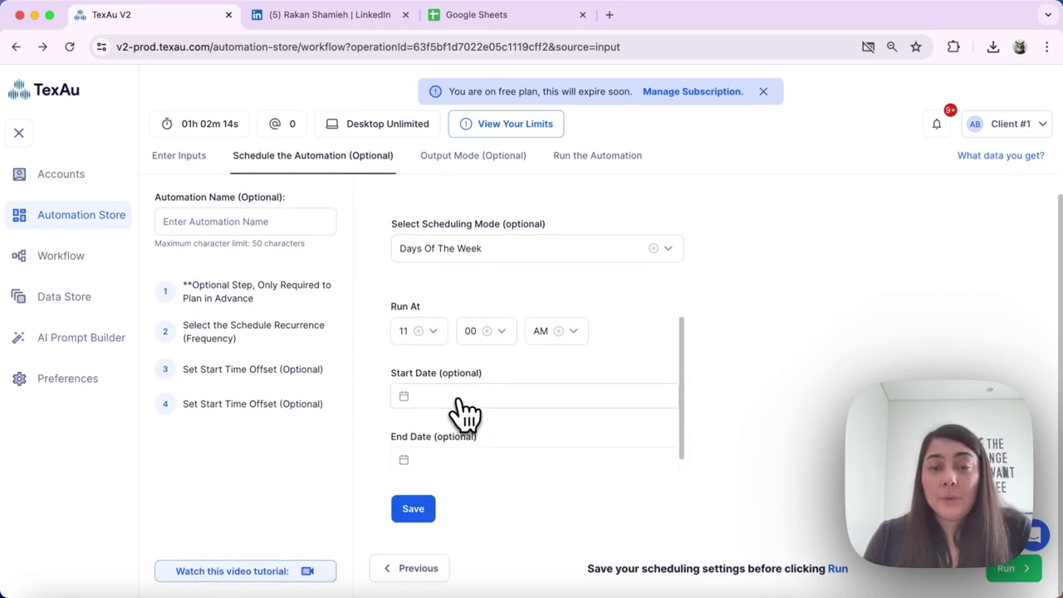
scroll(457, 407, down, 1)
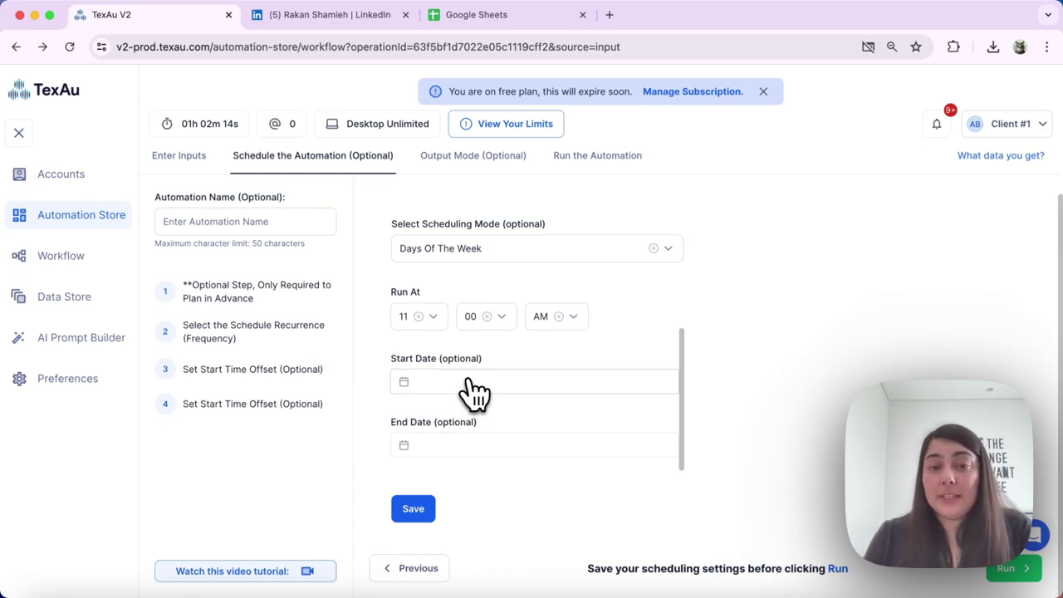
click(471, 388)
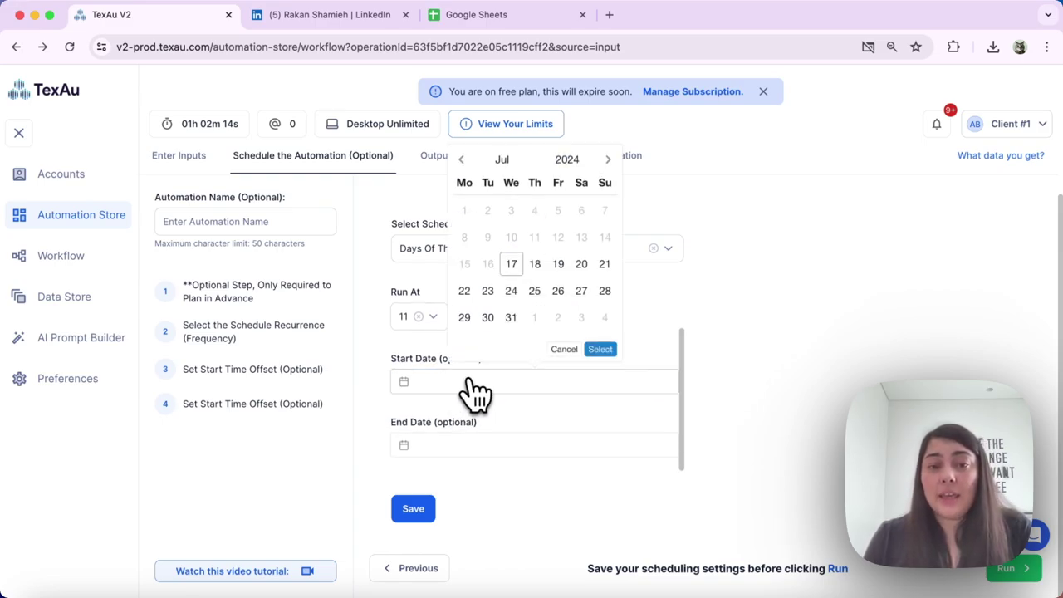
click(549, 416)
click(409, 507)
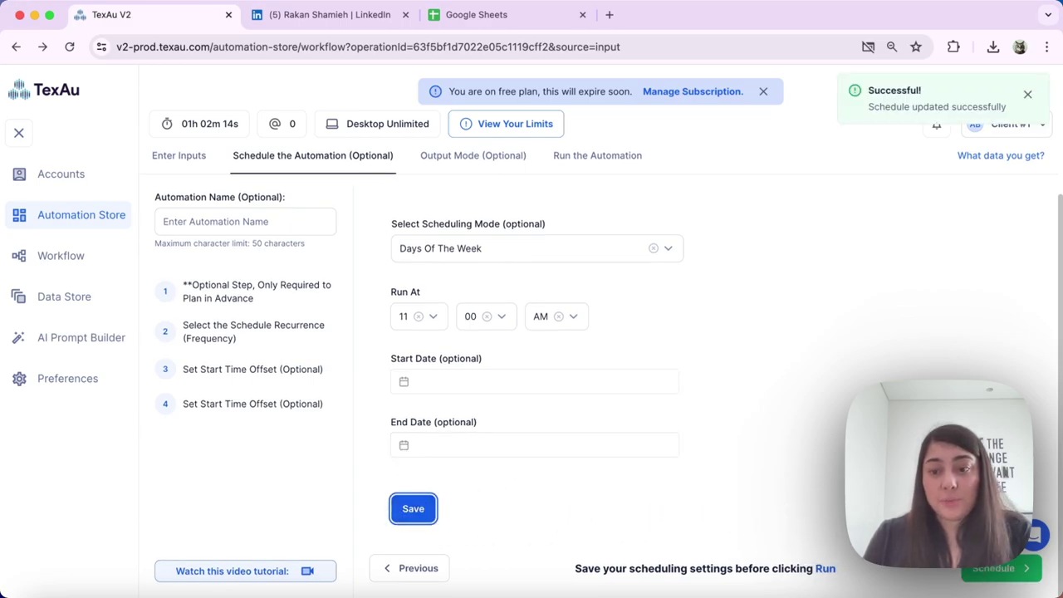
click(1004, 580)
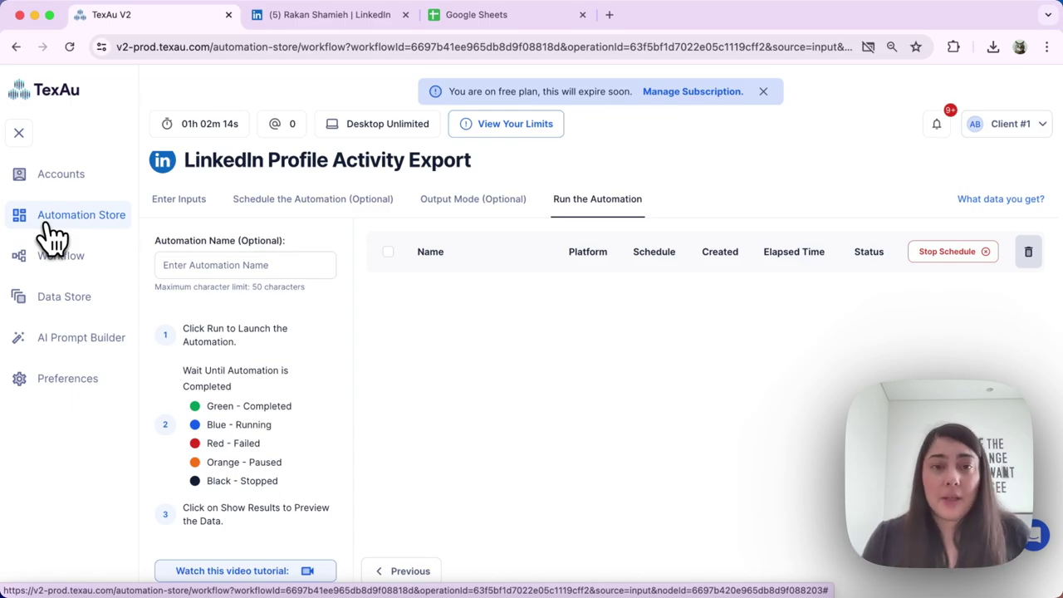
Step: Find 'Linkedin company ac' in the Automation Store and open the Company Activity Extractor with single input
click(48, 226)
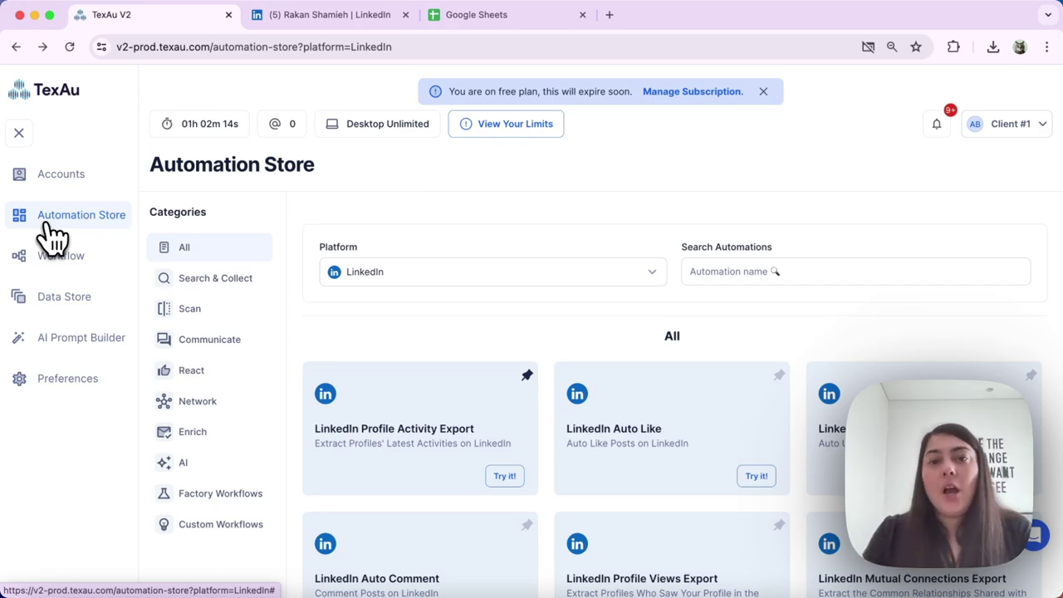
click(752, 279)
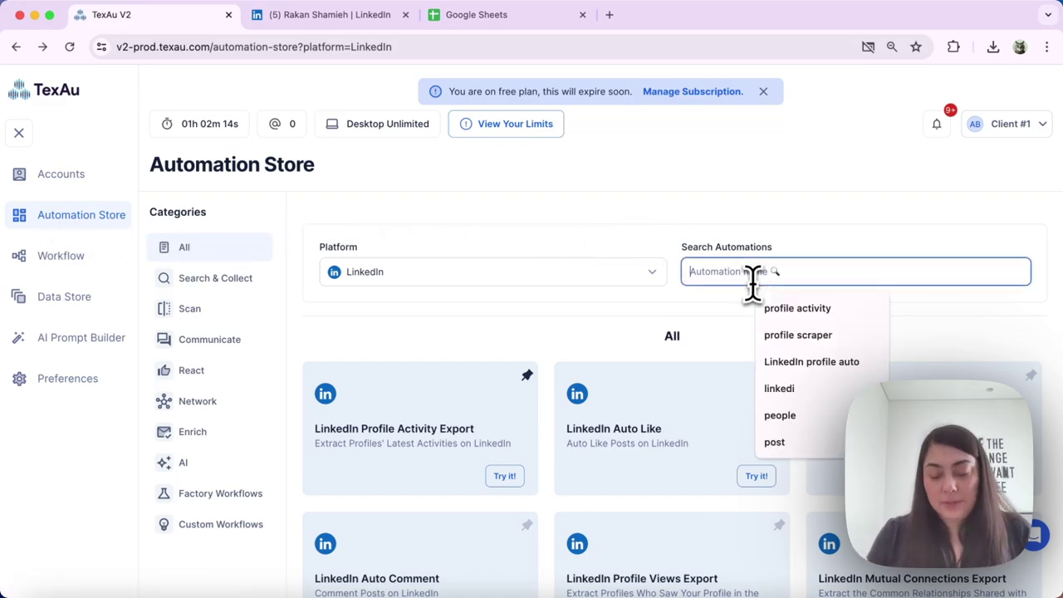
text(Linked)
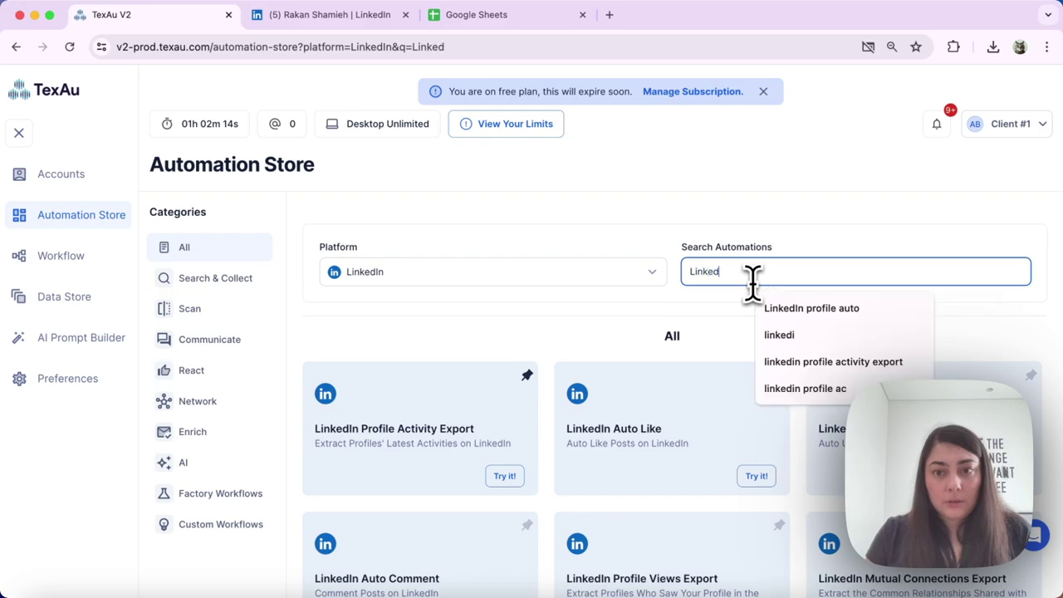
text(in company )
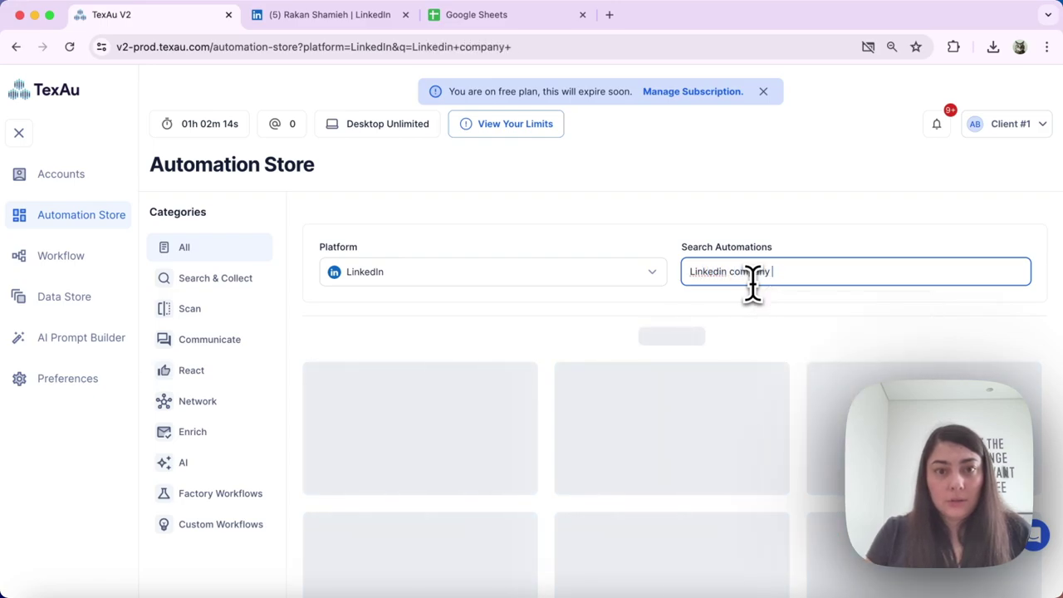
text(ac)
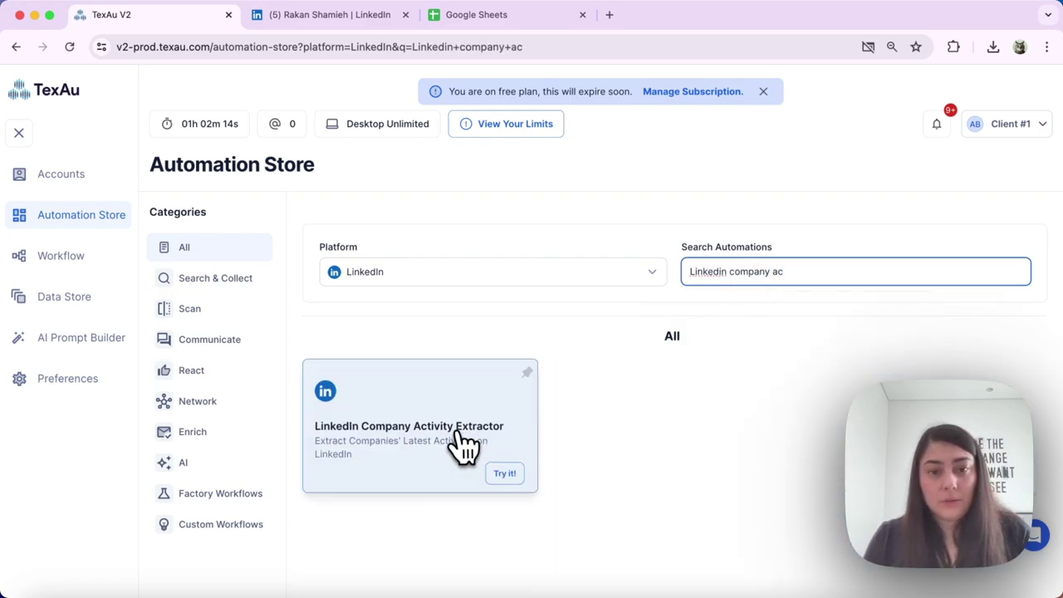
click(462, 445)
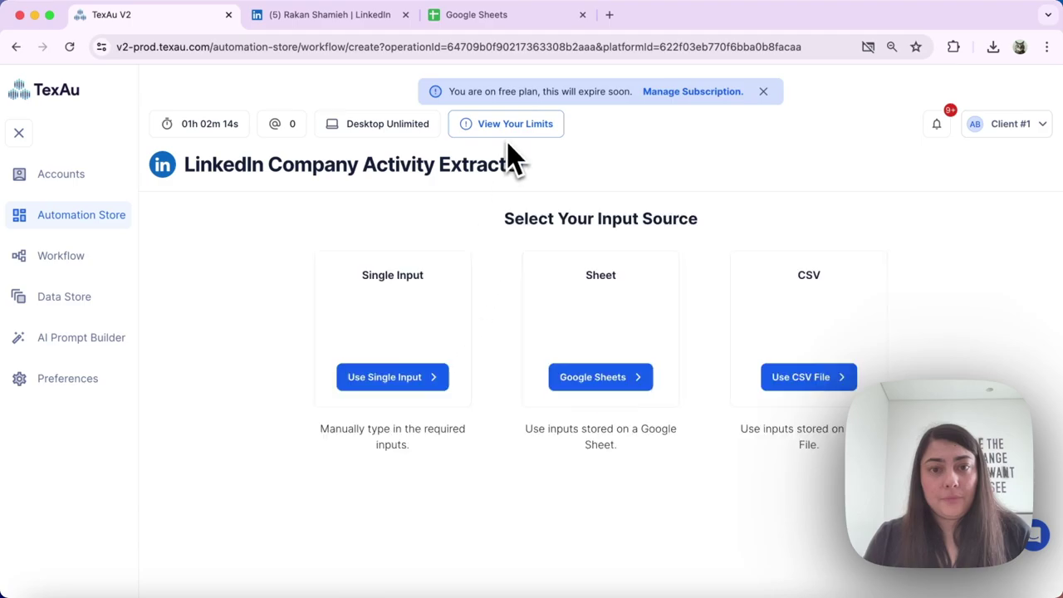
click(432, 383)
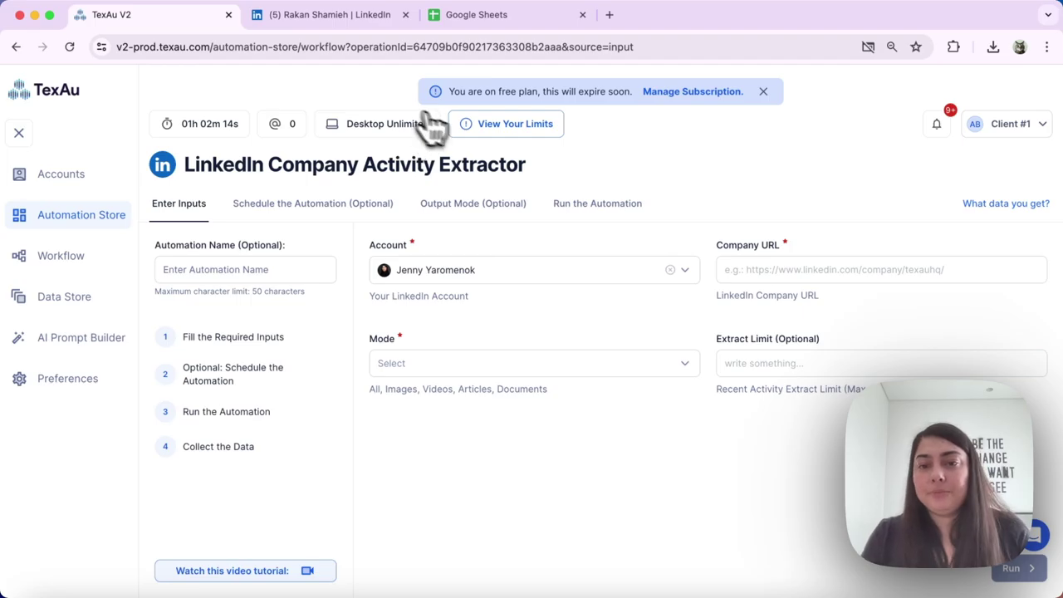
click(327, 19)
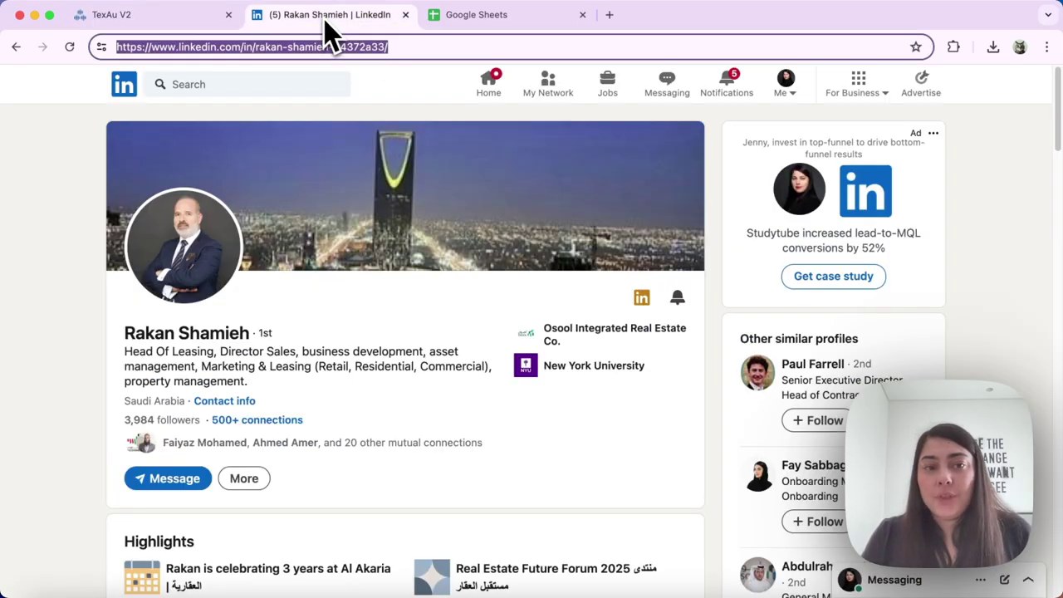
Step: Open the RAFAL Real Estate Development Co. page from Experience and select its URL
scroll(228, 457, down, 10)
scroll(225, 444, down, 10)
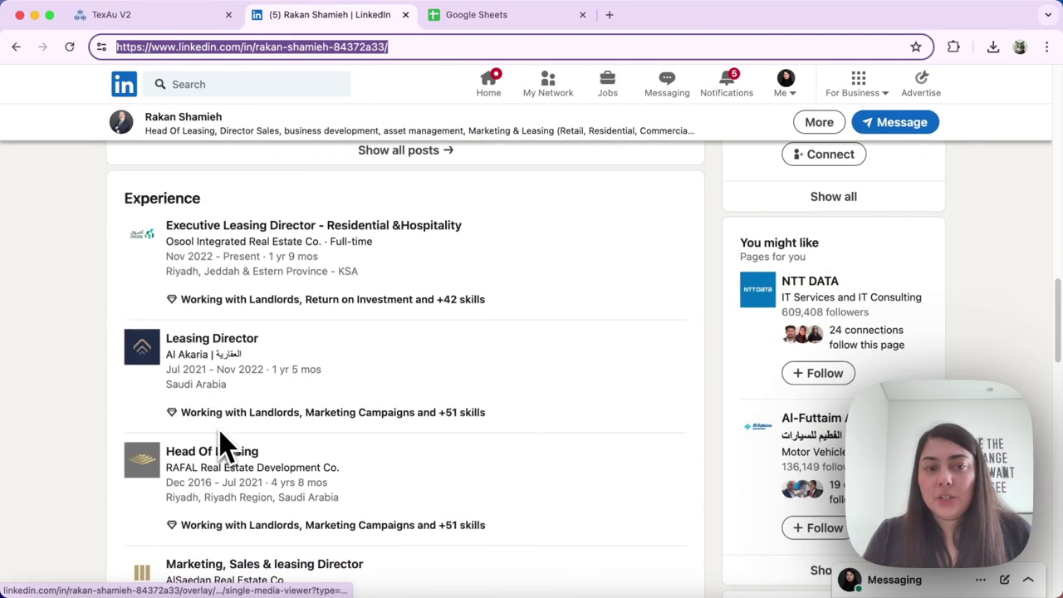
scroll(218, 332, up, 5)
click(142, 480)
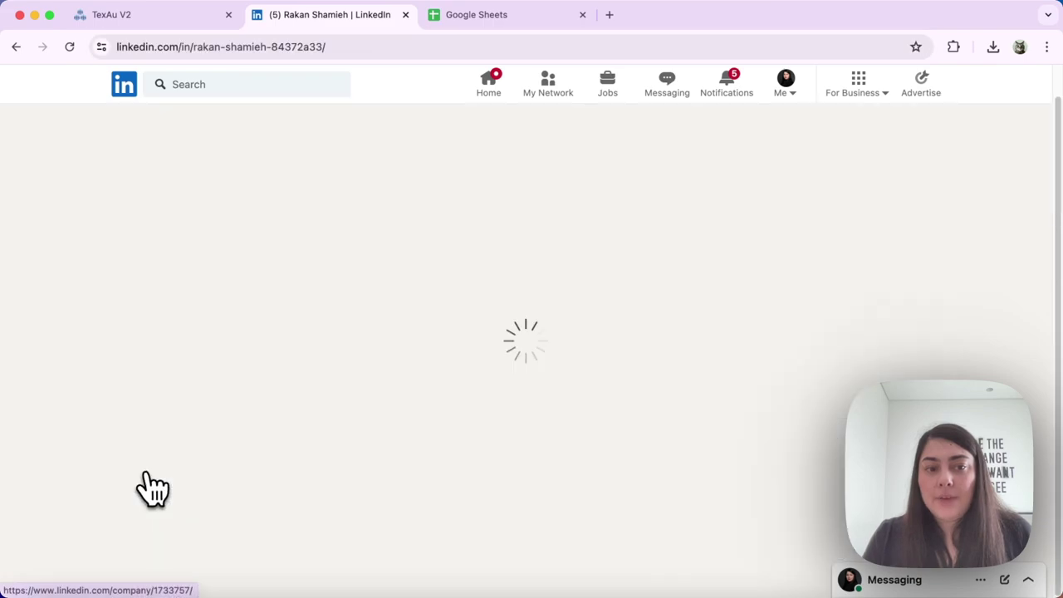
click(250, 46)
key(ctrl+c)
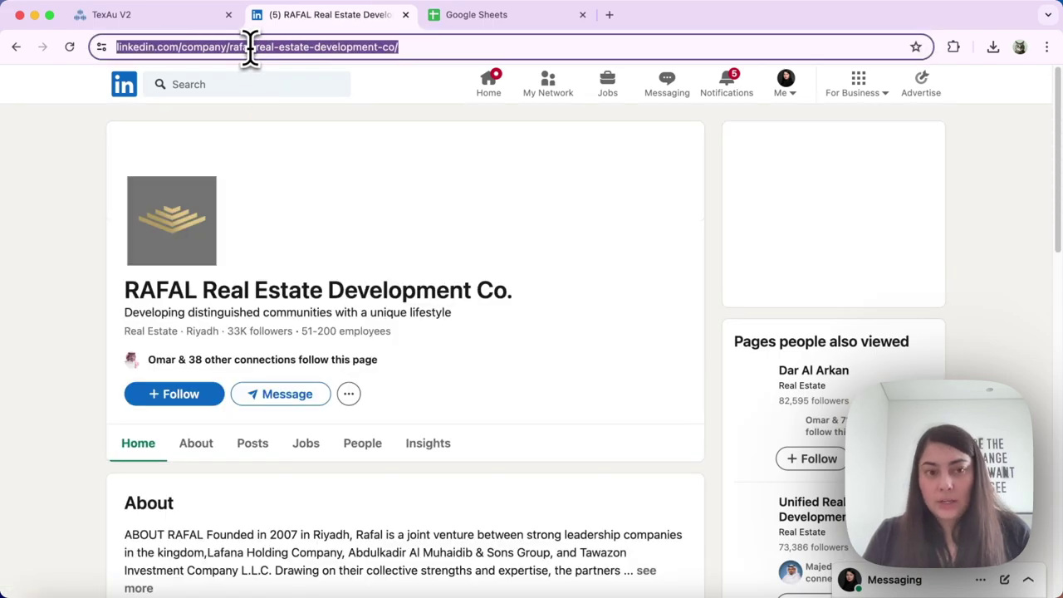
click(208, 15)
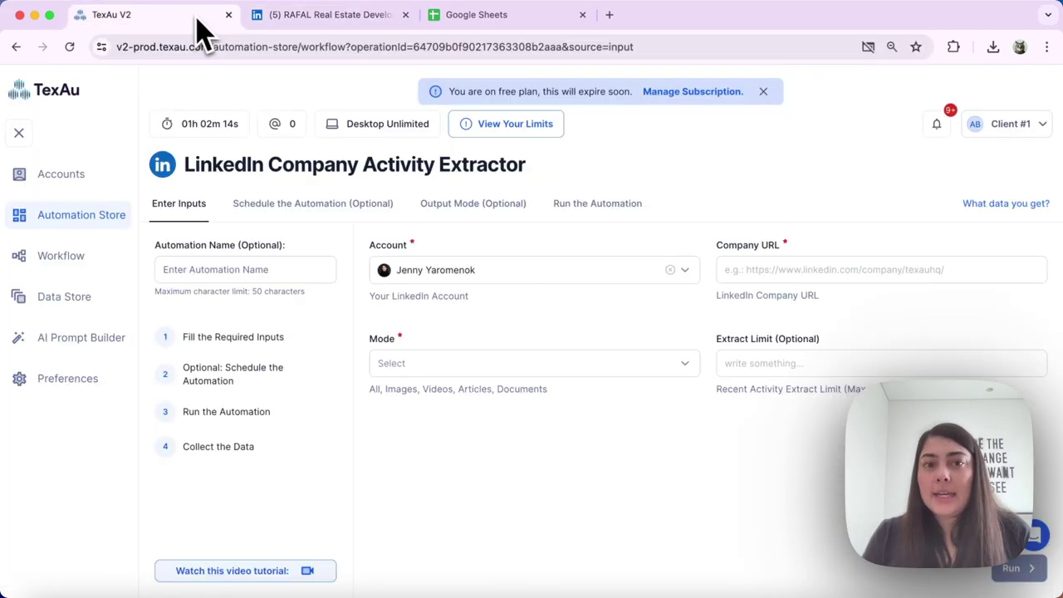
Step: Paste the RAFAL company URL into the Company URL field
click(768, 264)
key(ctrl+v)
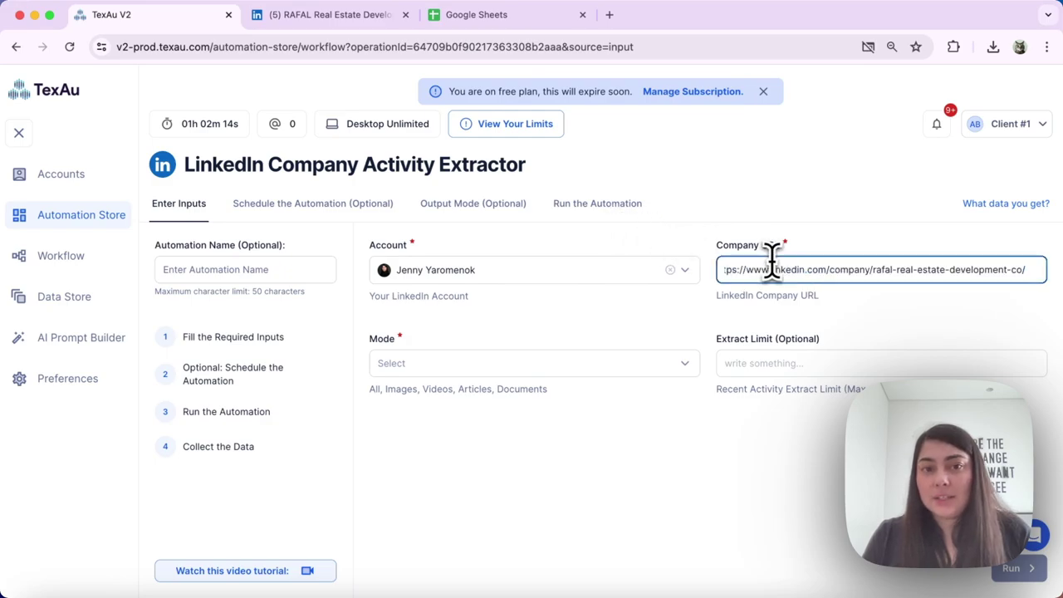
click(651, 340)
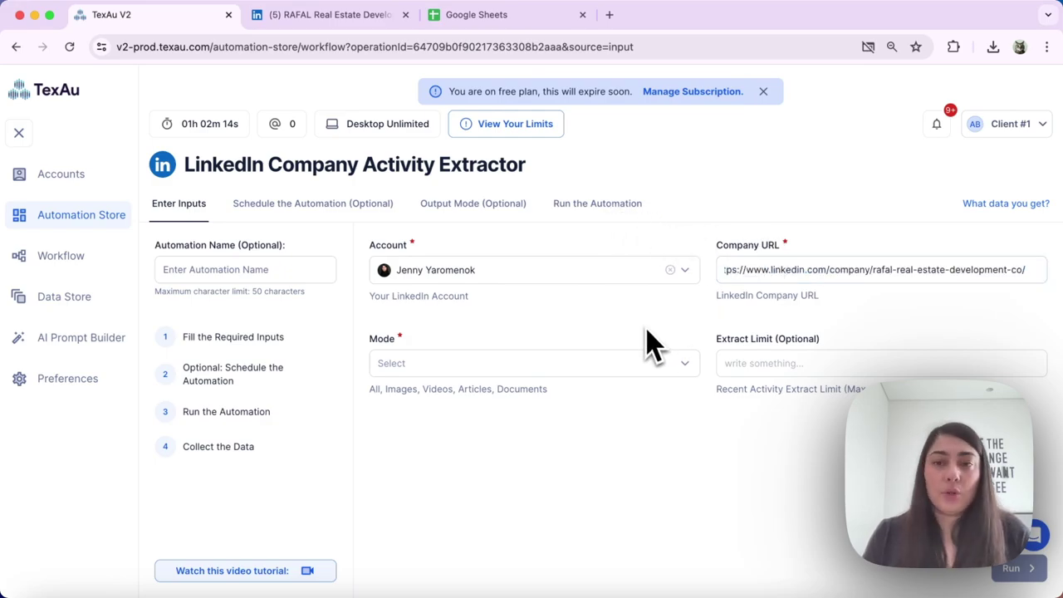
Step: Set the activity Mode to ALL and go to the scheduling step
click(539, 370)
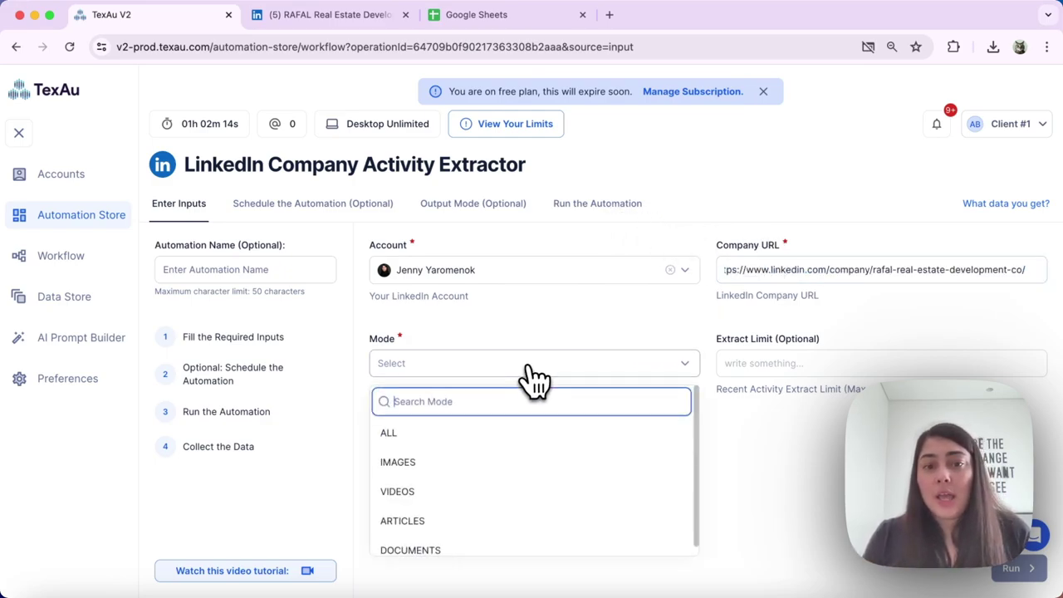
click(423, 444)
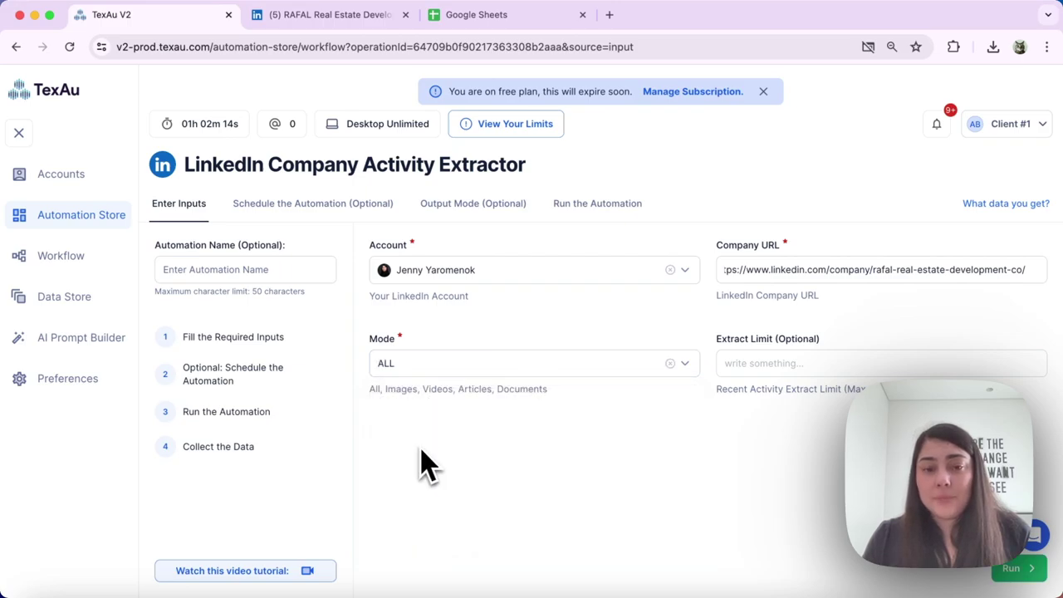
click(455, 374)
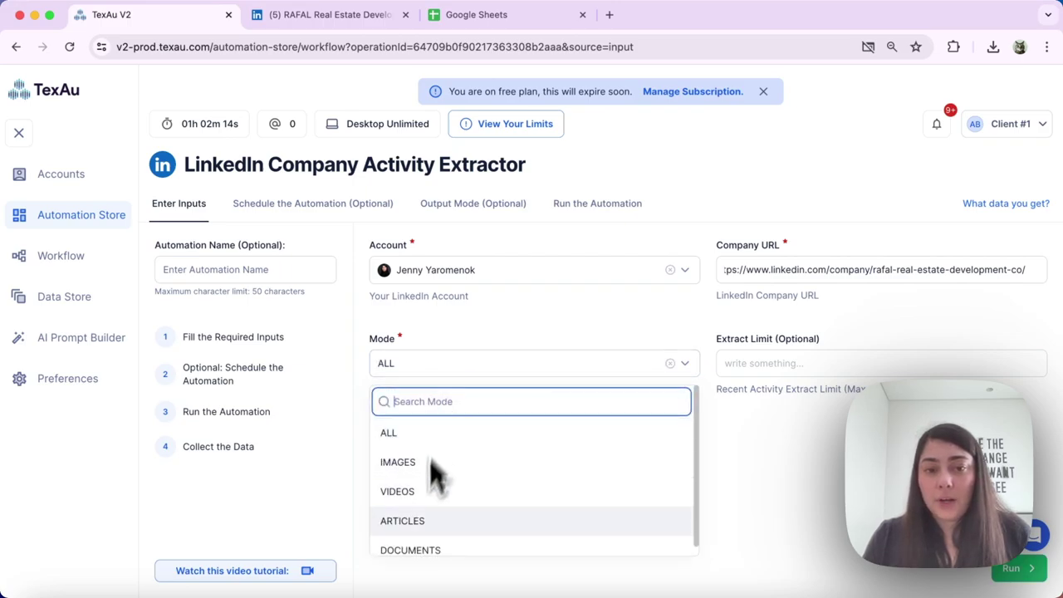
click(581, 326)
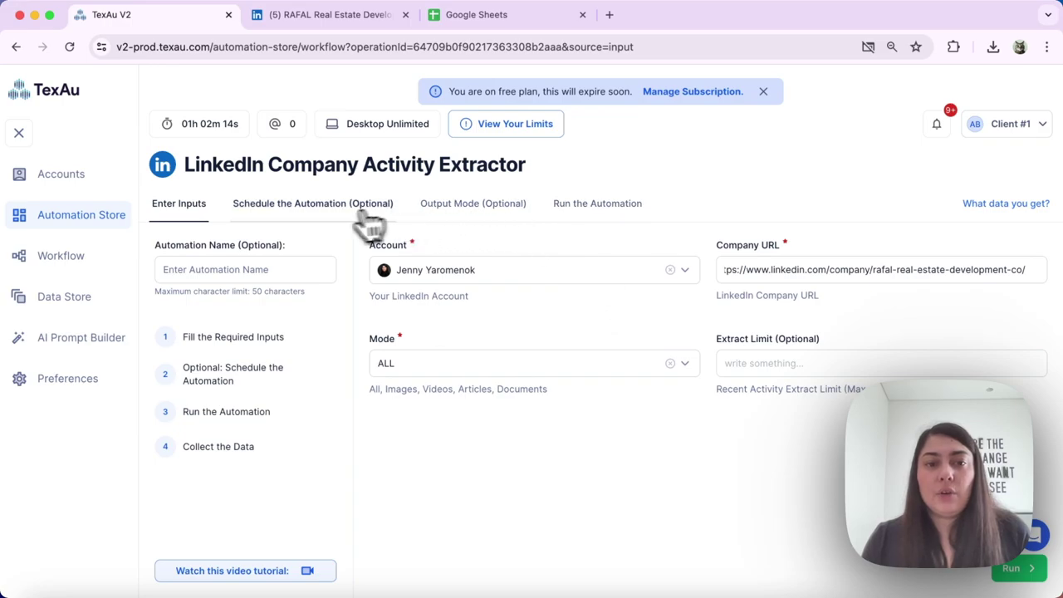
click(334, 215)
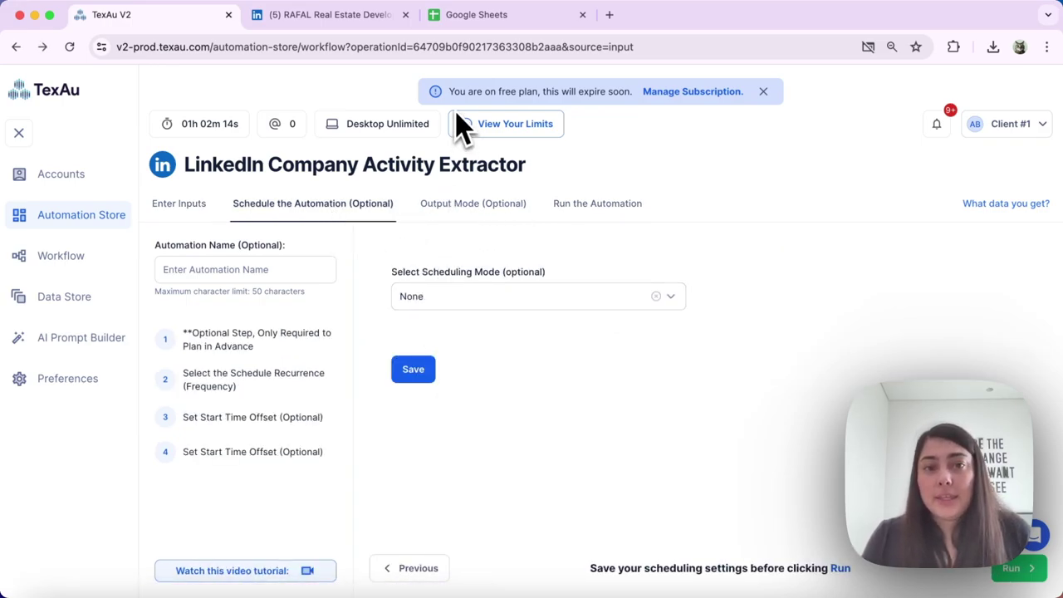
Step: Choose Days Of The Month scheduling and select the 10th and 20th
click(458, 311)
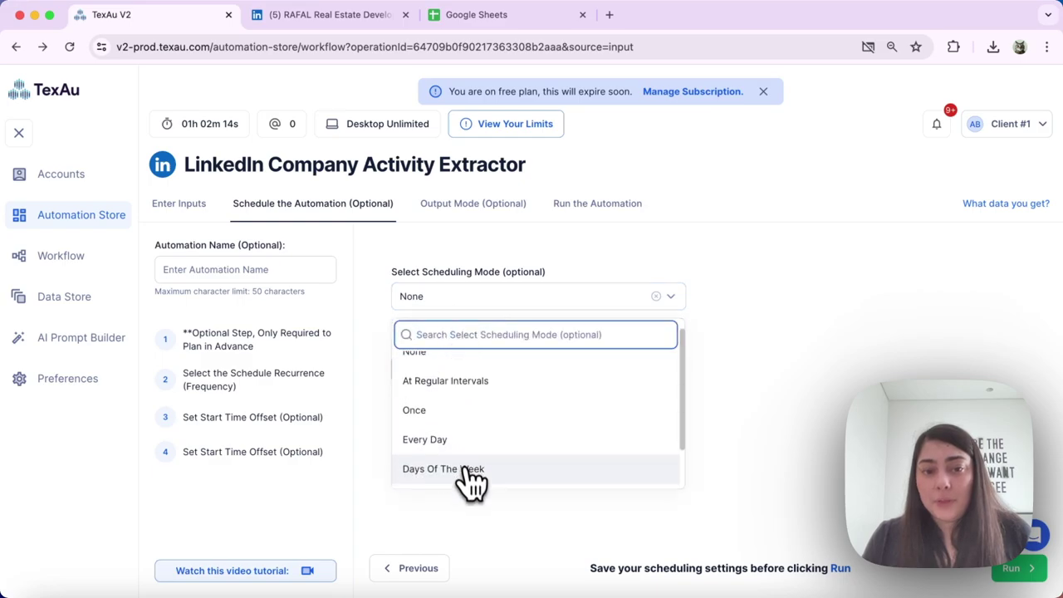
scroll(471, 482, down, 1)
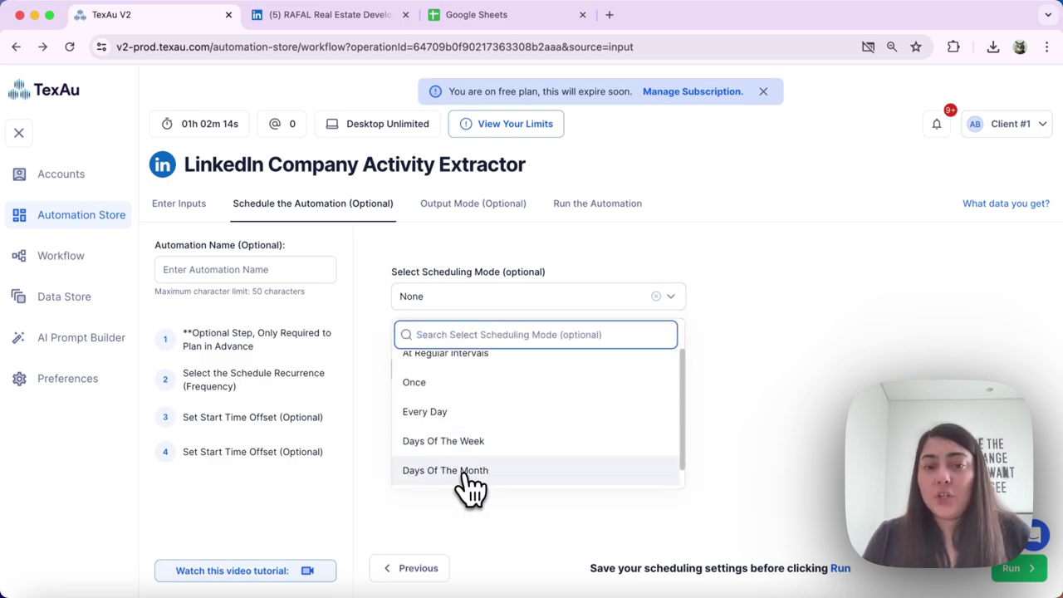
click(465, 473)
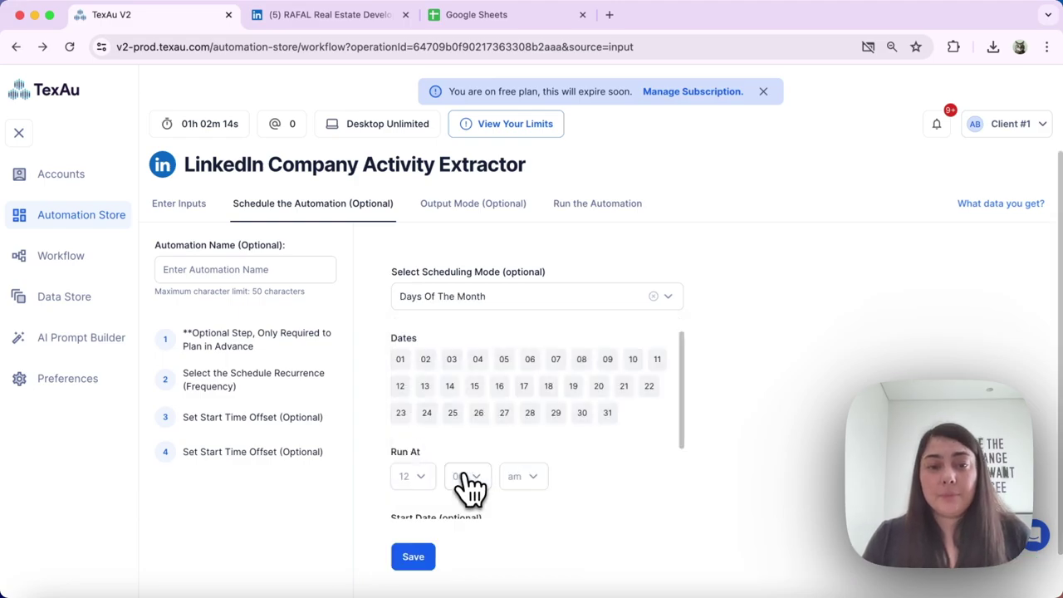
scroll(453, 349, down, 1)
scroll(445, 332, down, 1)
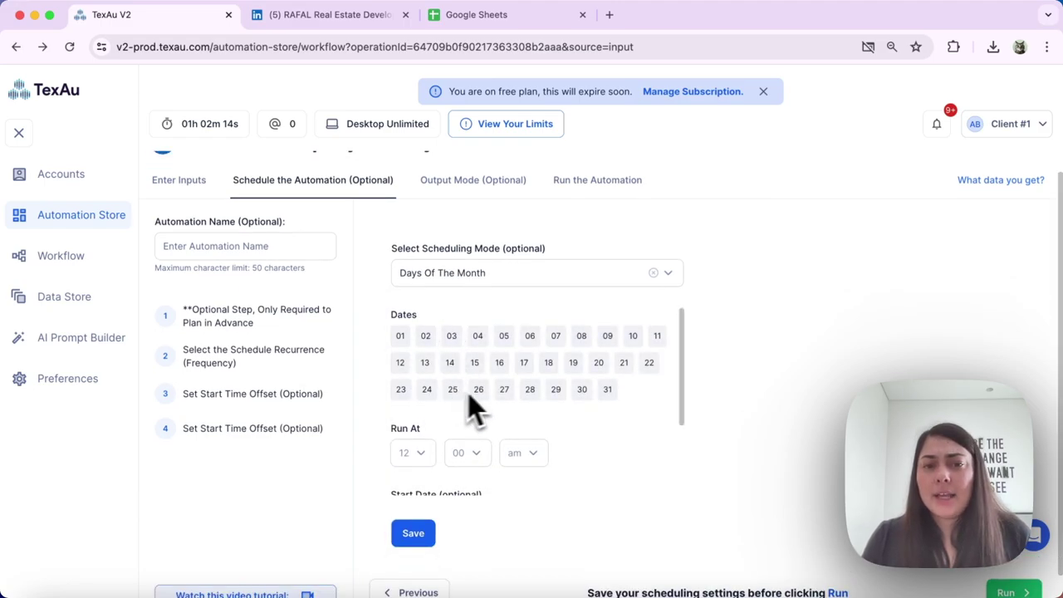
click(634, 337)
click(598, 364)
Step: Set the run time to 06:00 PM
scroll(731, 349, down, 1)
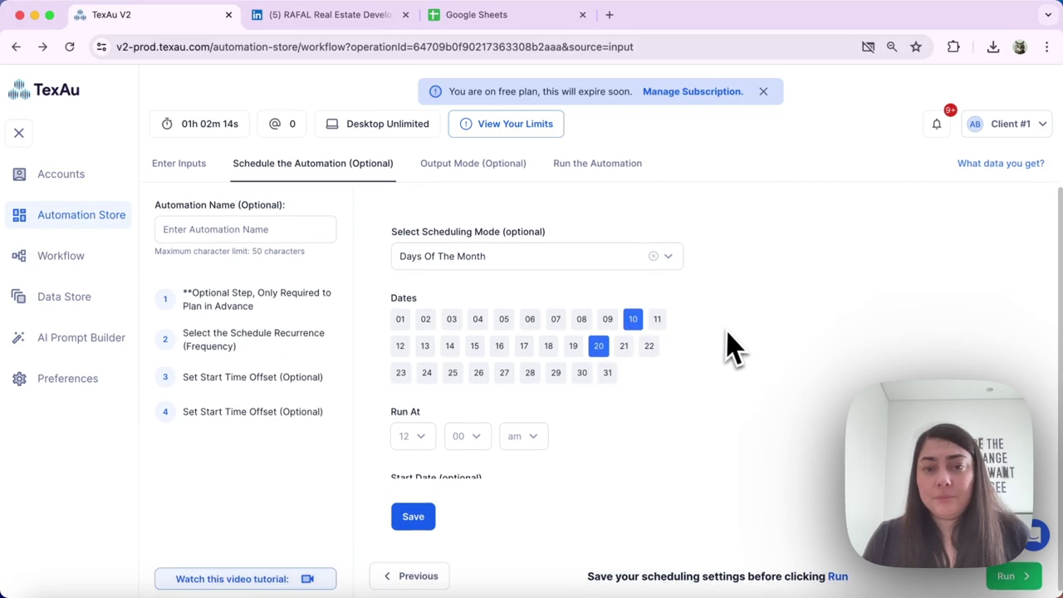
scroll(437, 453, down, 2)
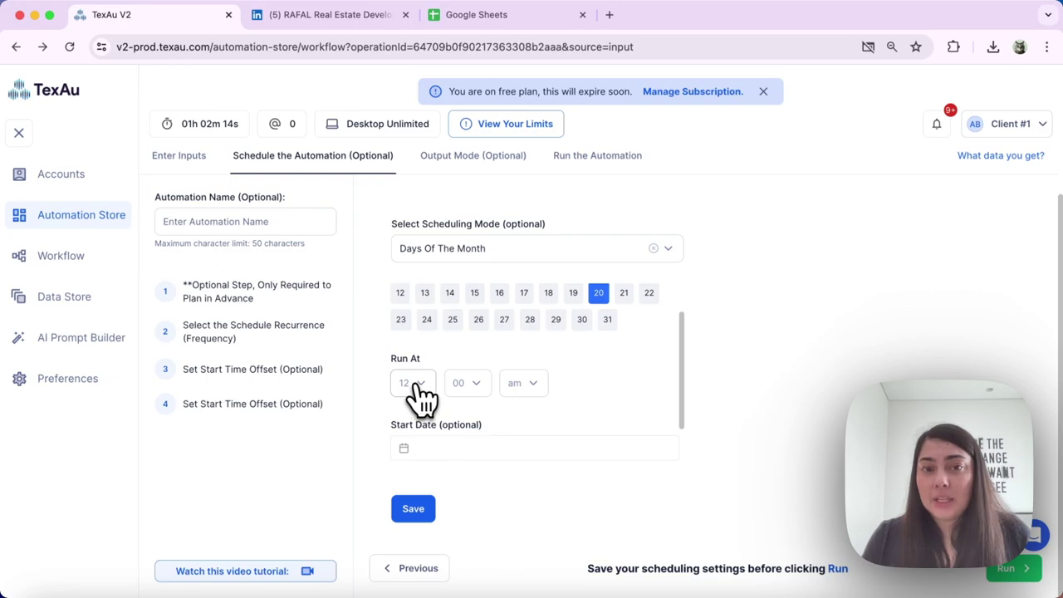
click(419, 392)
scroll(437, 457, down, 5)
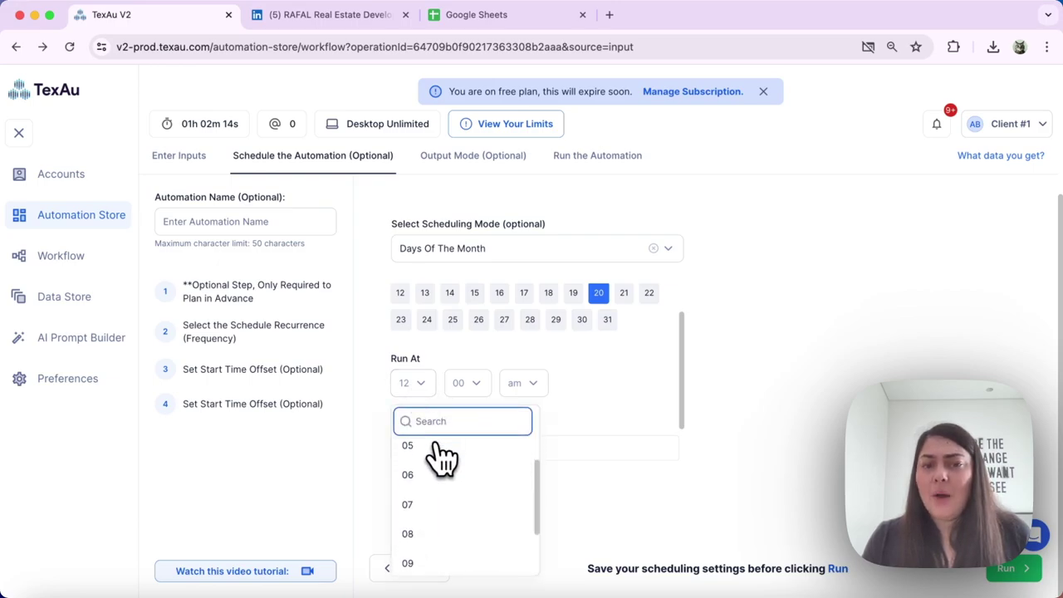
scroll(433, 465, up, 2)
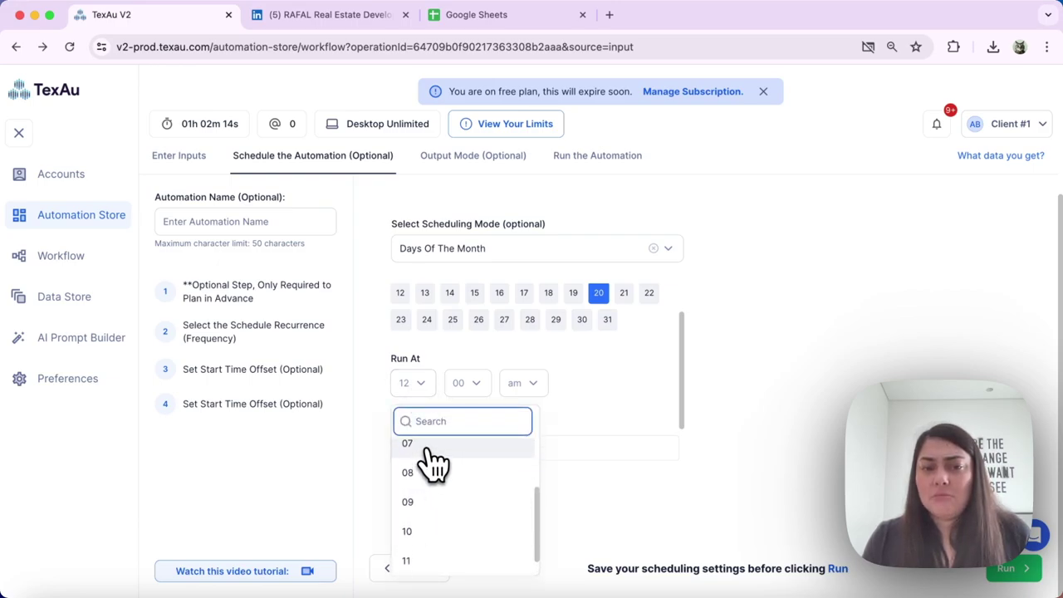
click(429, 451)
click(480, 385)
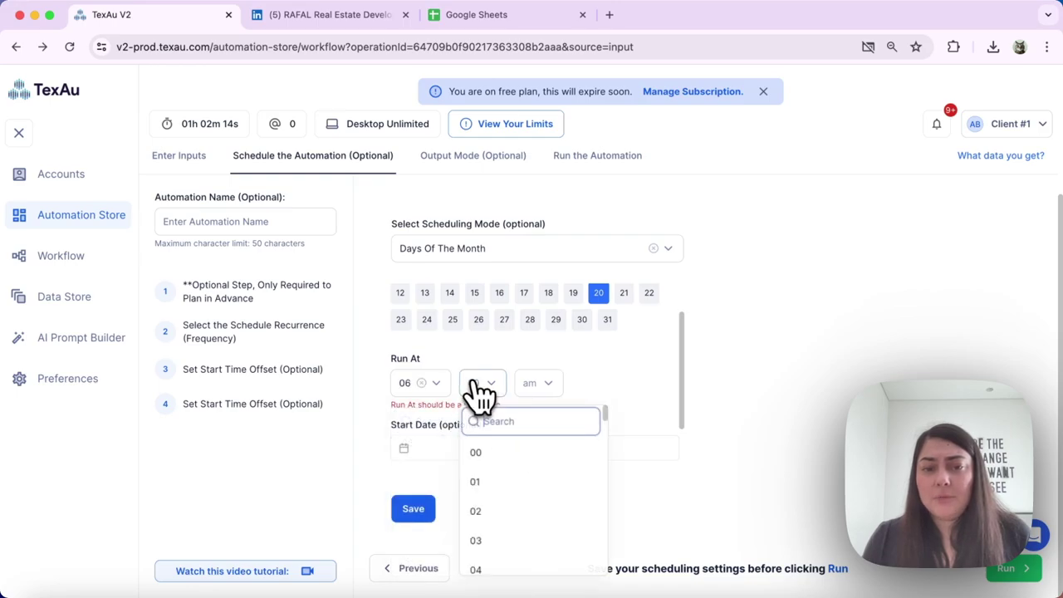
scroll(497, 478, up, 1)
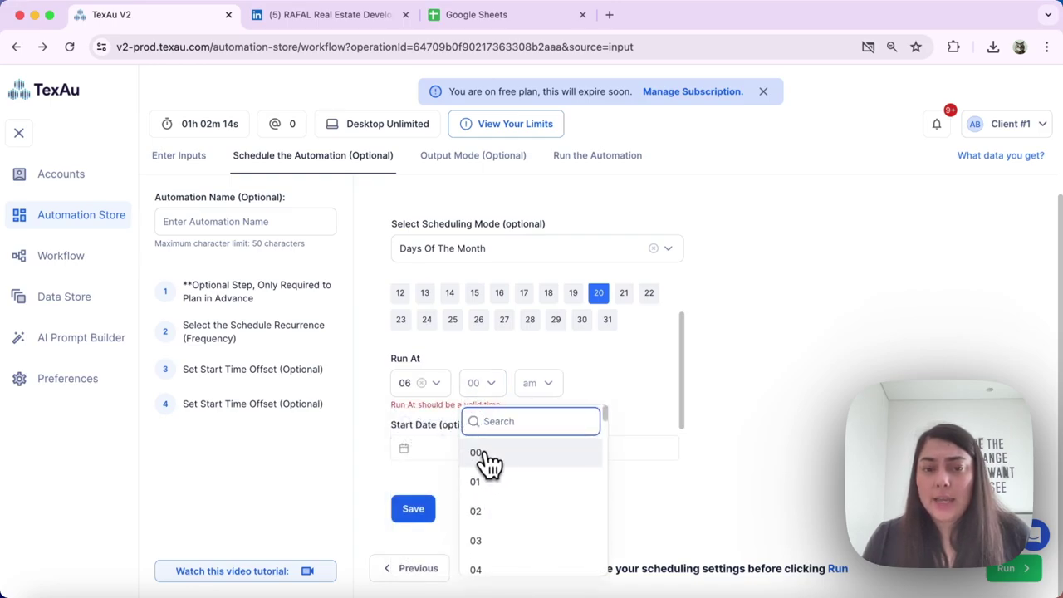
click(487, 453)
click(567, 390)
click(549, 449)
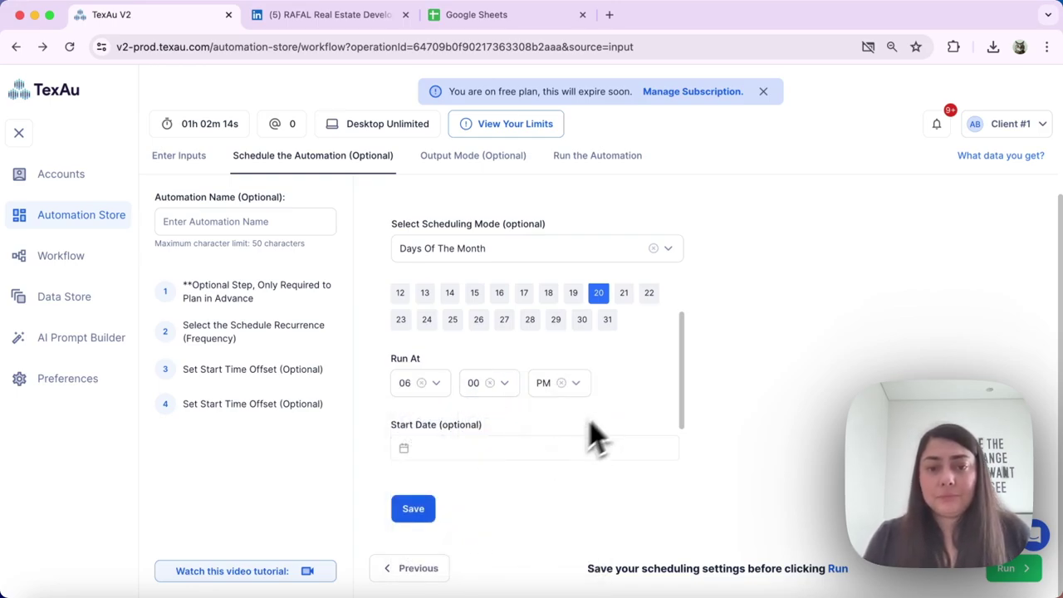
Step: Save the monthly schedule and launch the extractor
scroll(627, 416, down, 2)
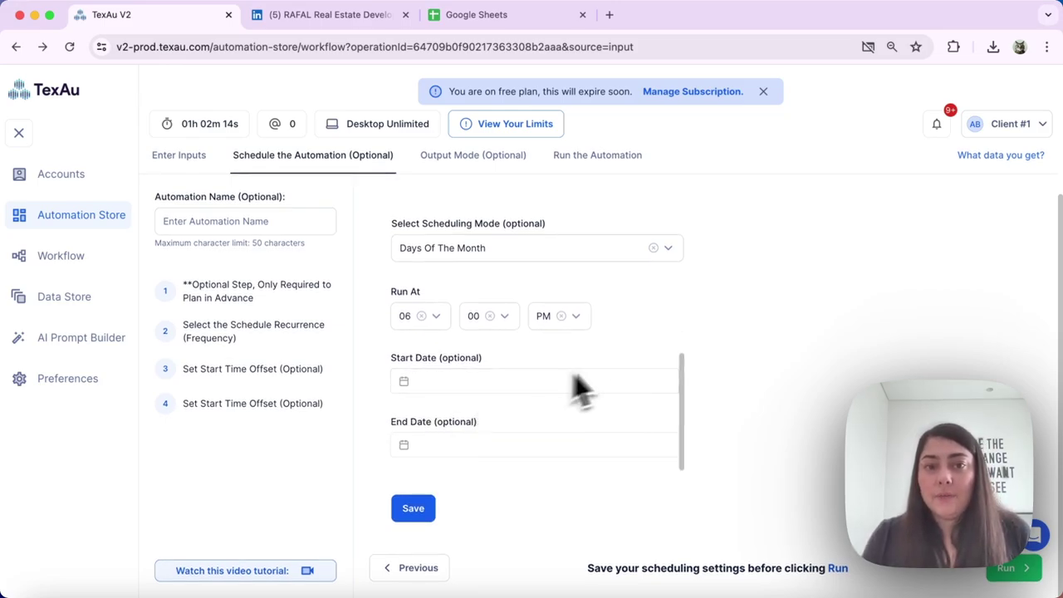
click(422, 511)
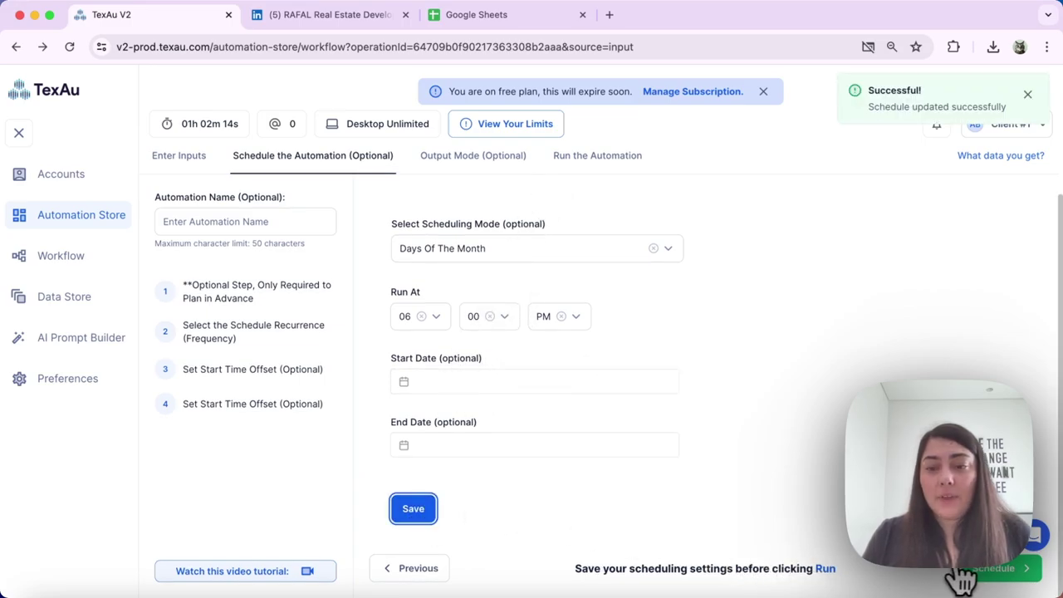
click(987, 582)
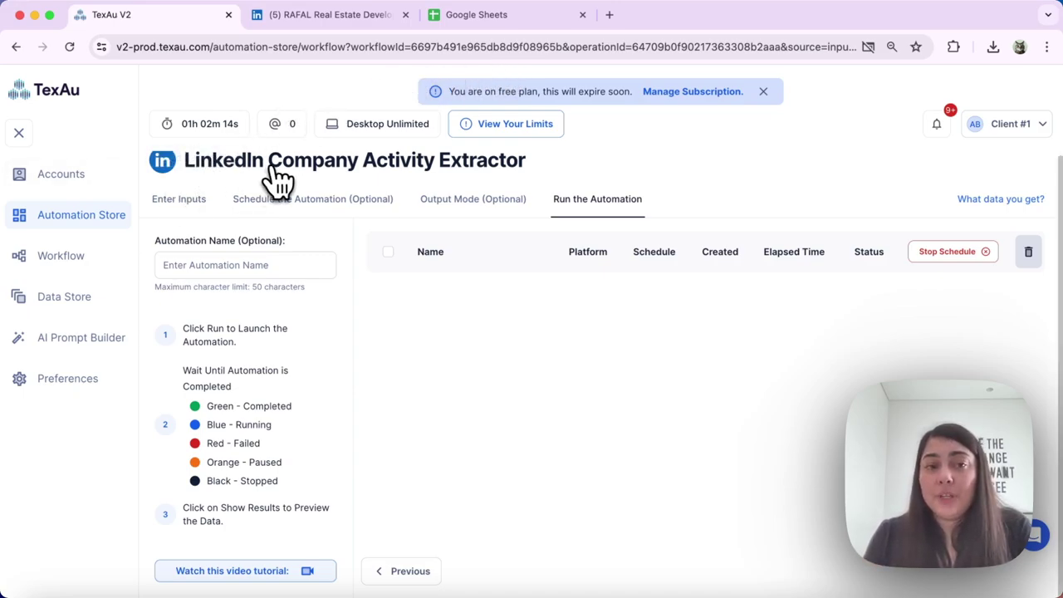
Step: Go from the extractor's run page back to the Automation Store
scroll(278, 177, up, 1)
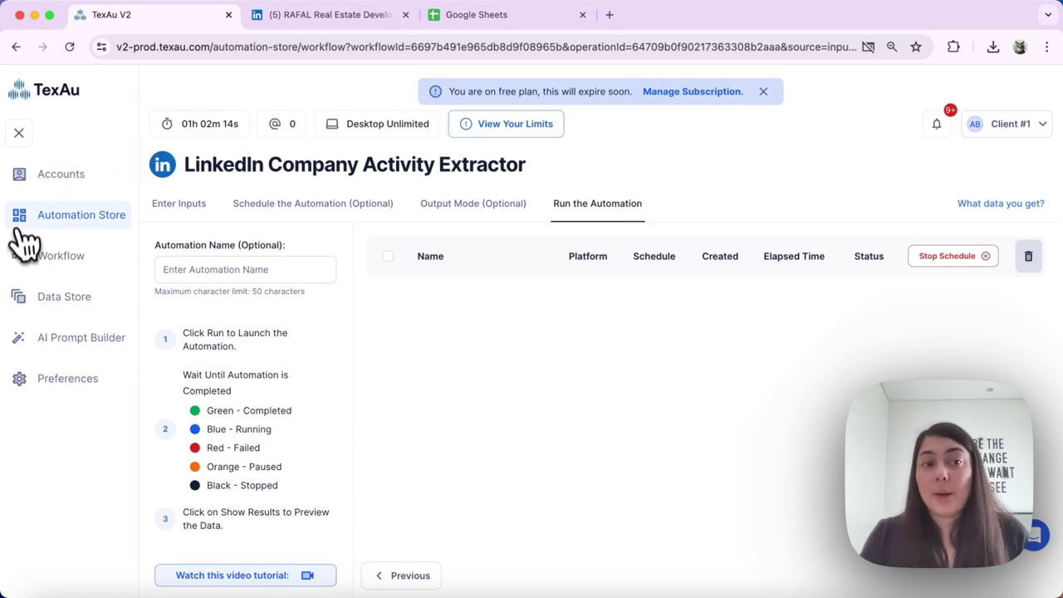
click(60, 220)
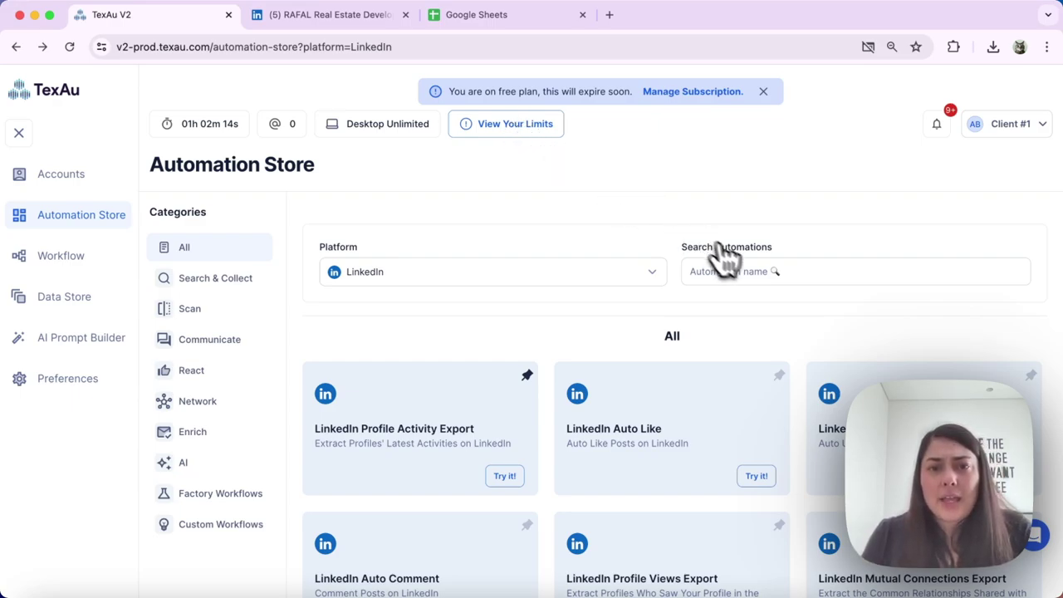
Step: Search 'linkedin company activity', open the Company Activity Extractor, and choose Use Single Input
click(740, 271)
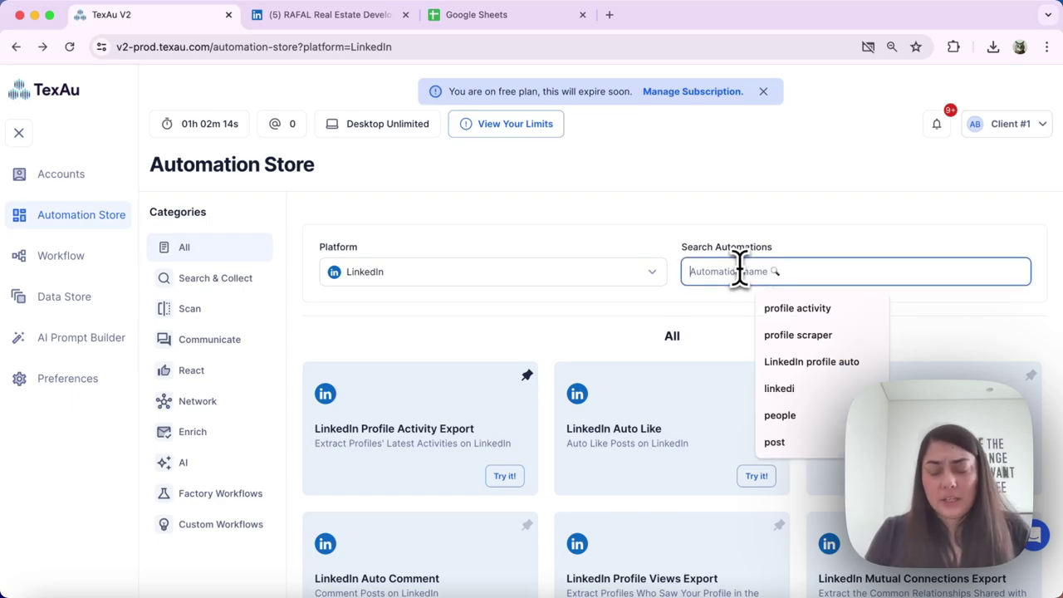
text(linked)
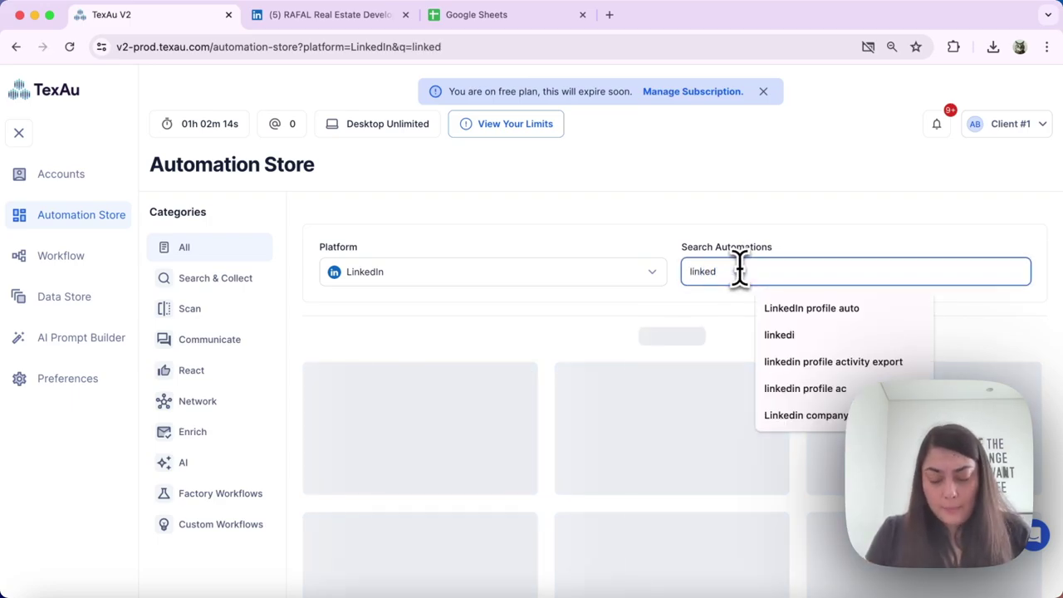
text(in company )
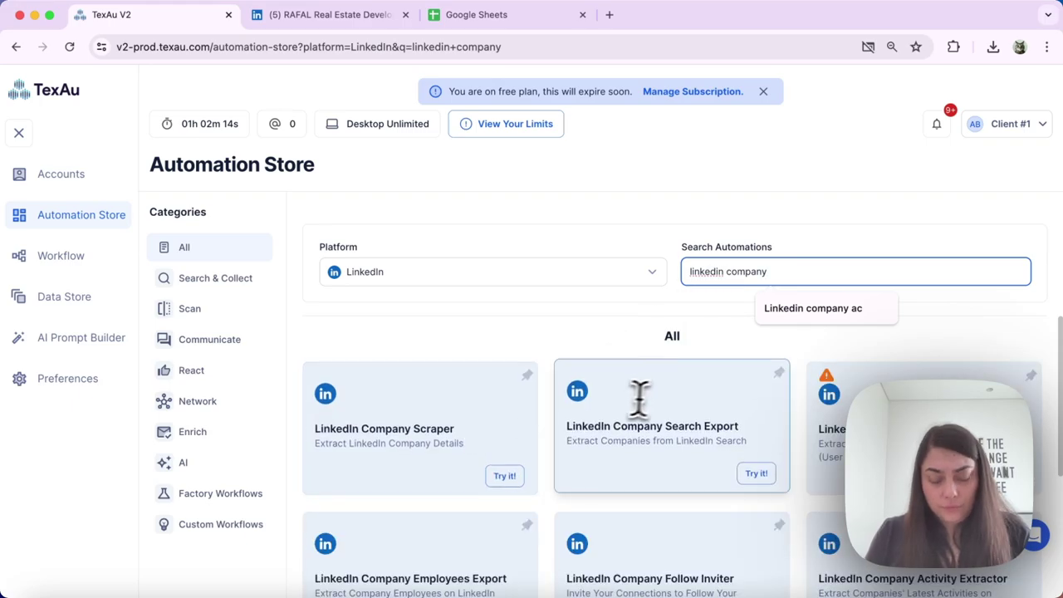
text(activity)
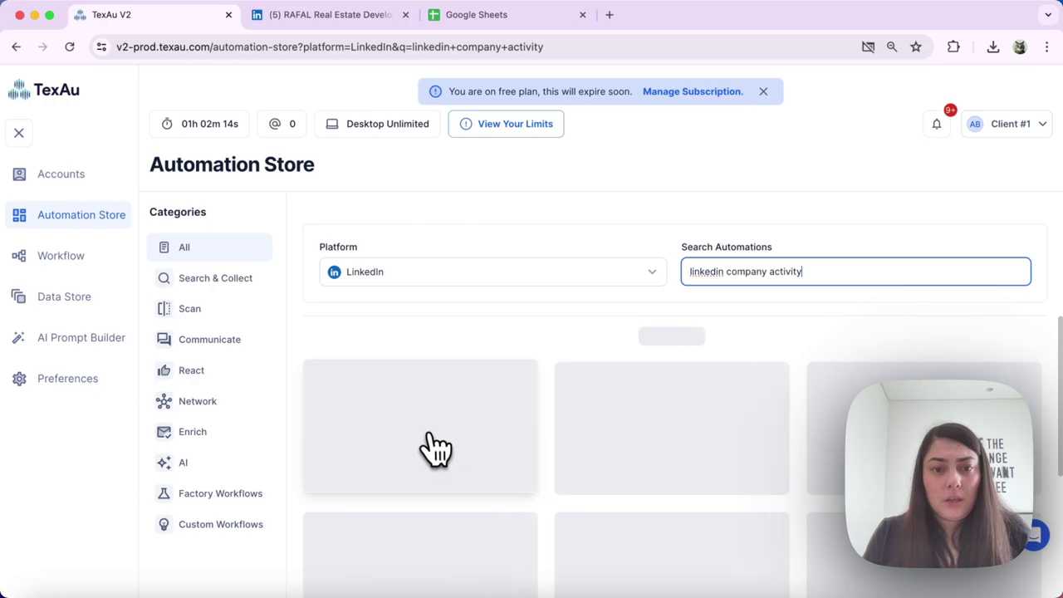
click(435, 449)
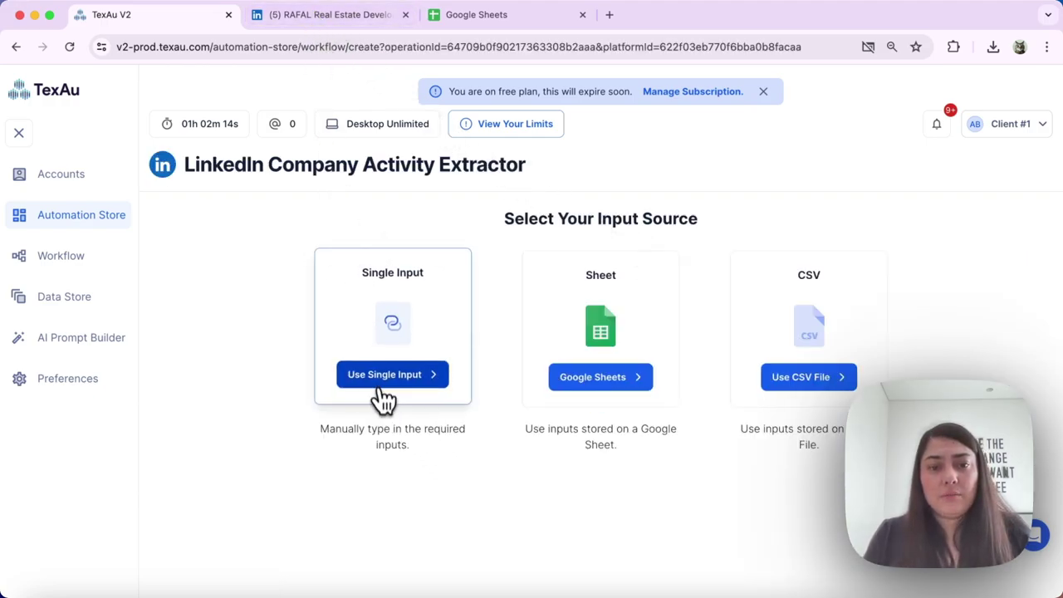
click(378, 380)
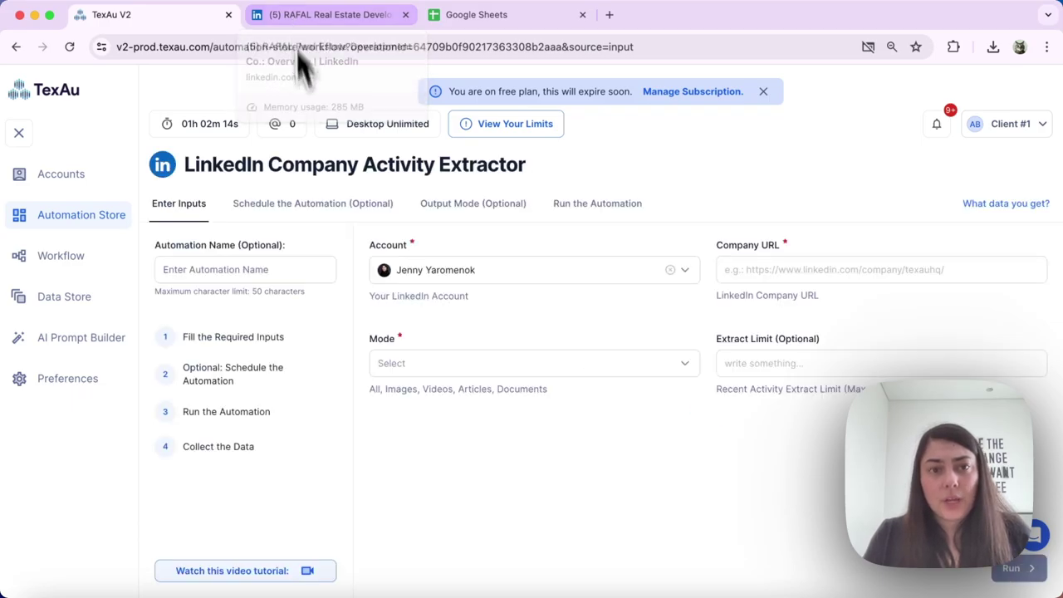
Step: Change the scheduling mode from Days Of The Month to Specific Dates
click(325, 213)
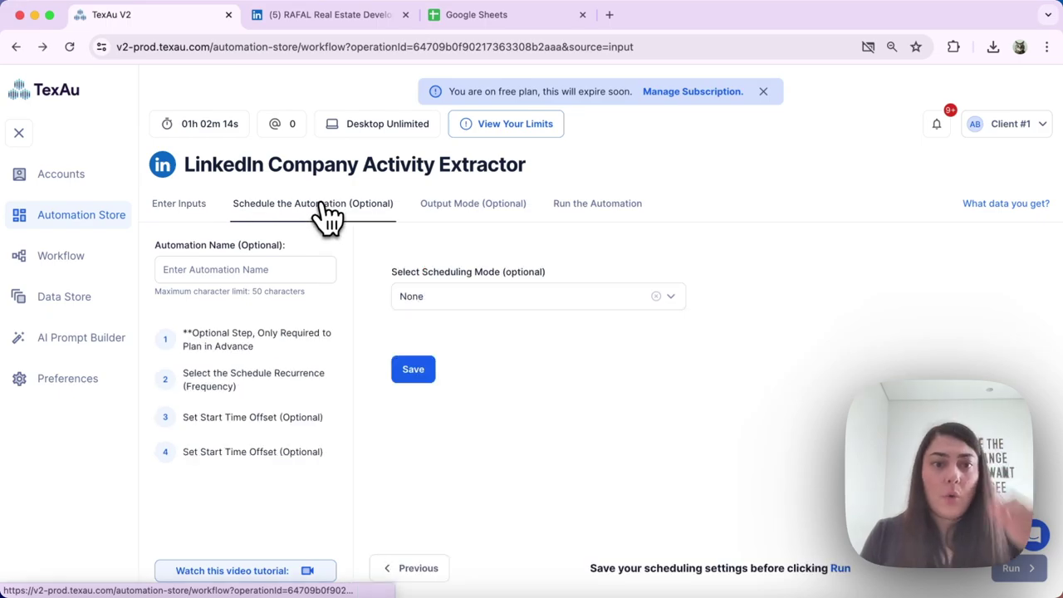
click(457, 301)
scroll(461, 432, down, 2)
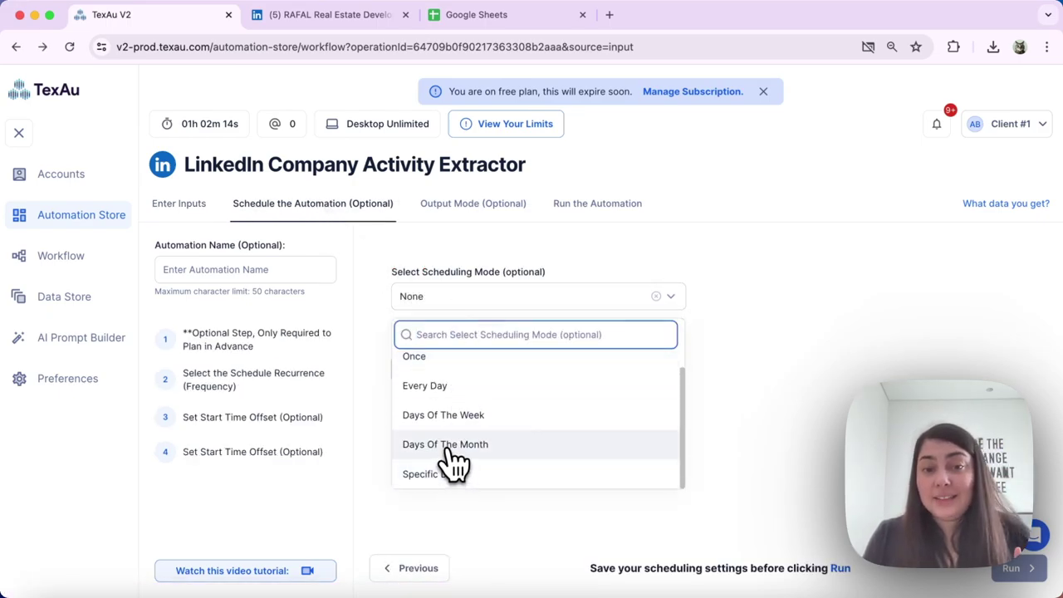
click(449, 447)
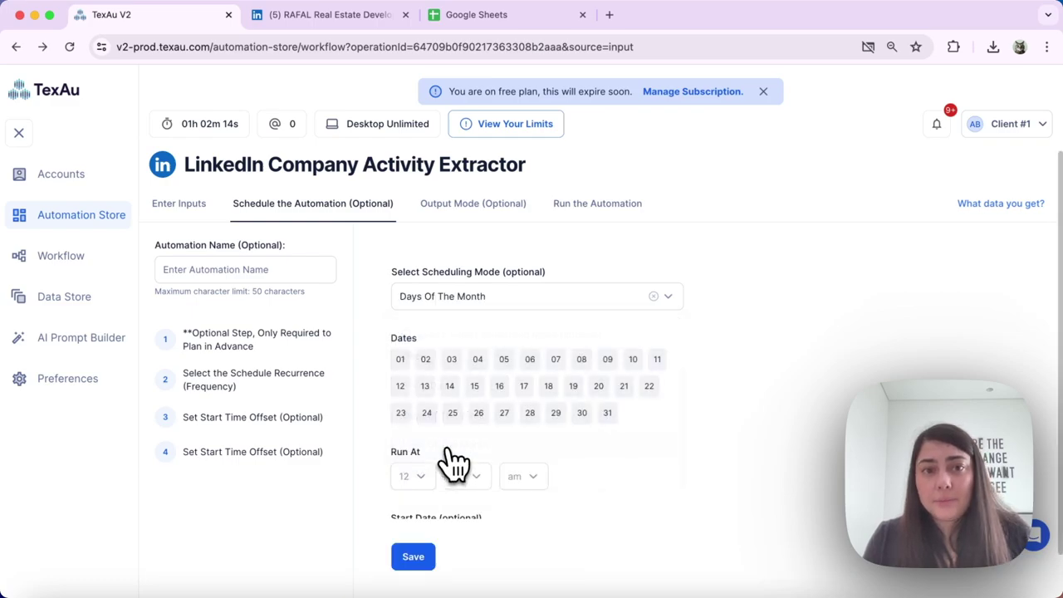
click(462, 301)
scroll(462, 374, down, 1)
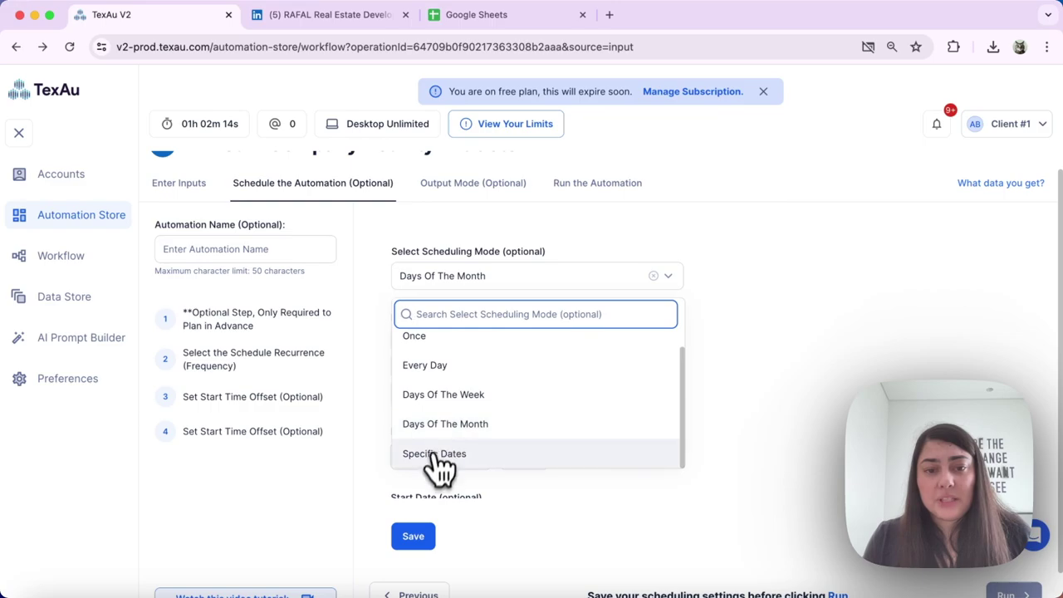
click(438, 464)
Step: Add July as a run month
scroll(469, 216, down, 1)
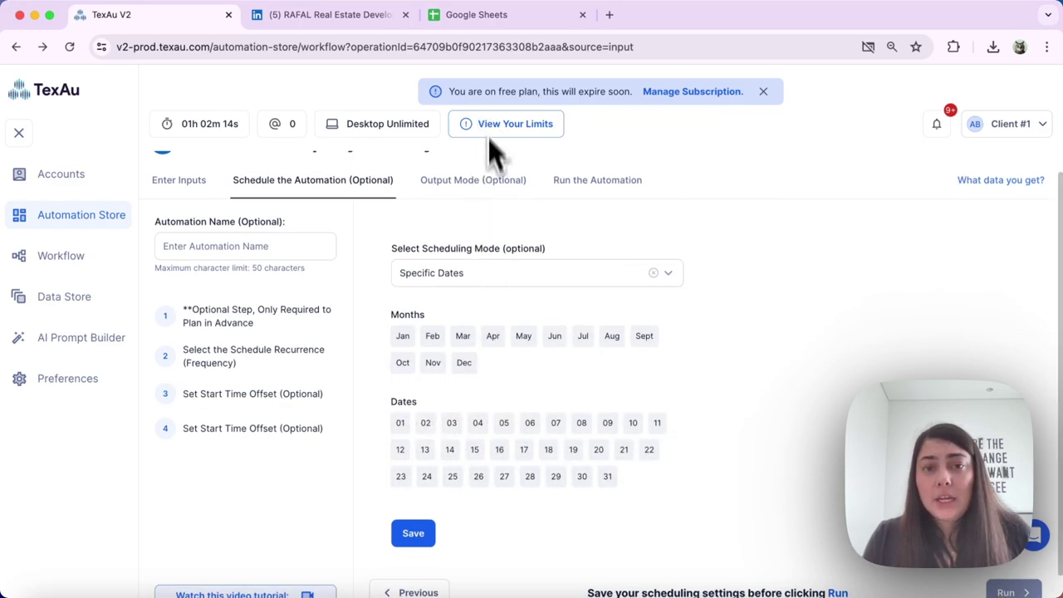
scroll(428, 299, down, 1)
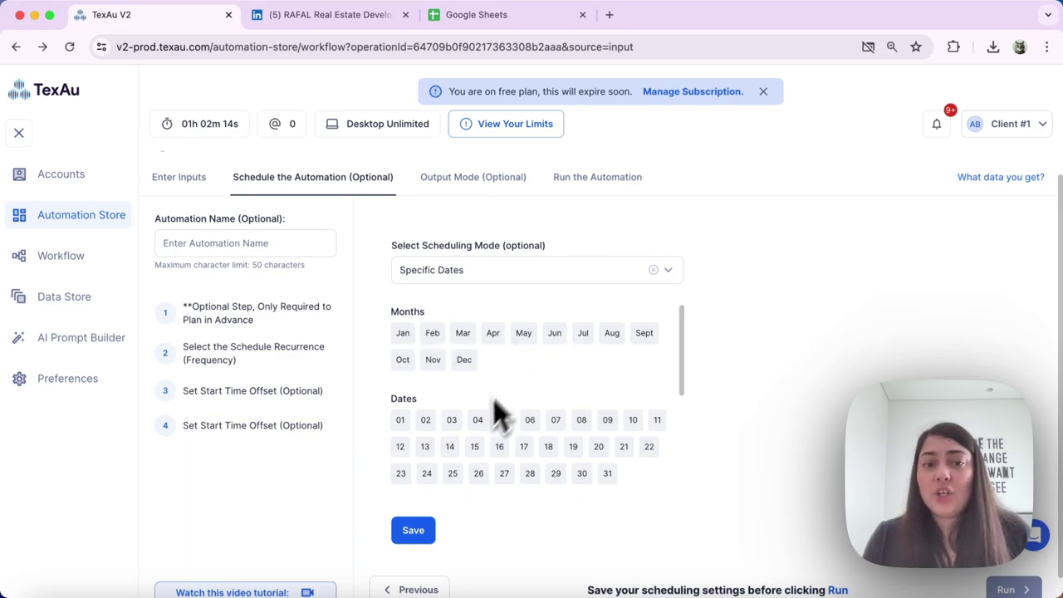
scroll(527, 463, down, 3)
scroll(521, 457, down, 2)
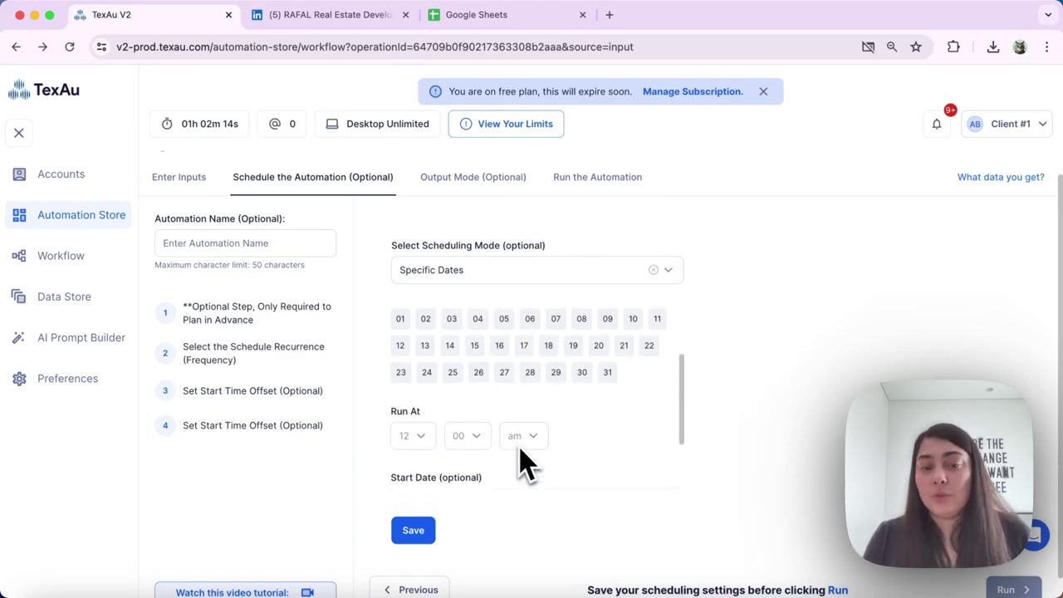
scroll(532, 432, up, 3)
scroll(538, 413, up, 2)
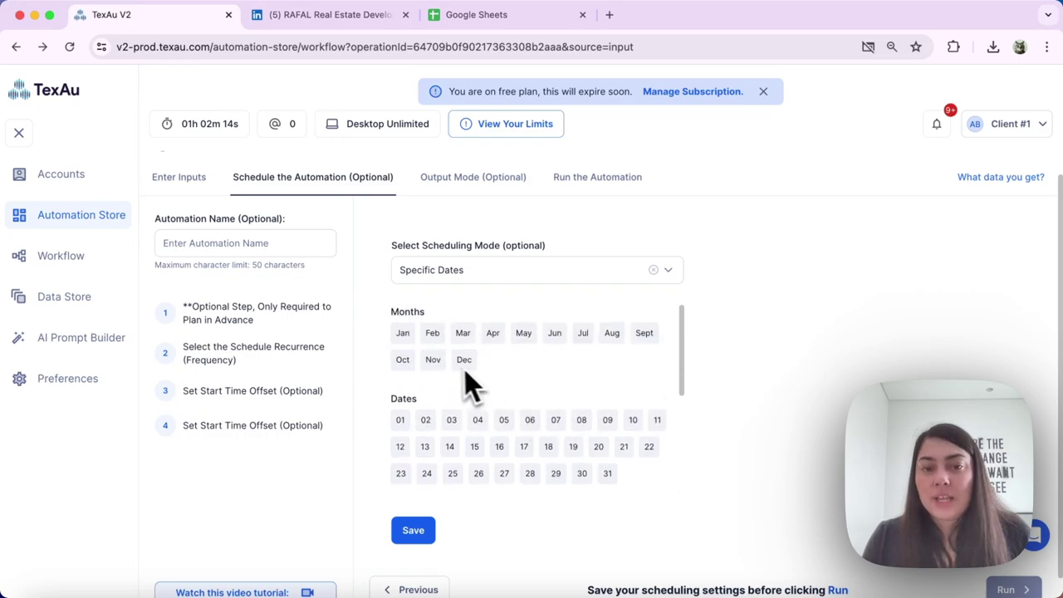
click(583, 335)
Step: Add August as a run month and select dates 01, 02 and 03
click(612, 336)
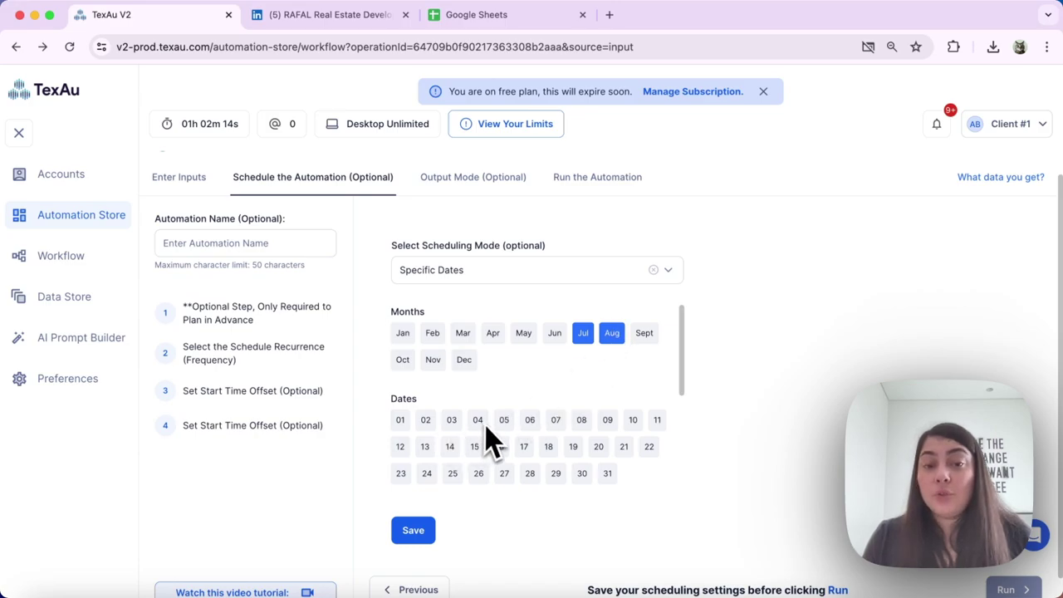
click(400, 422)
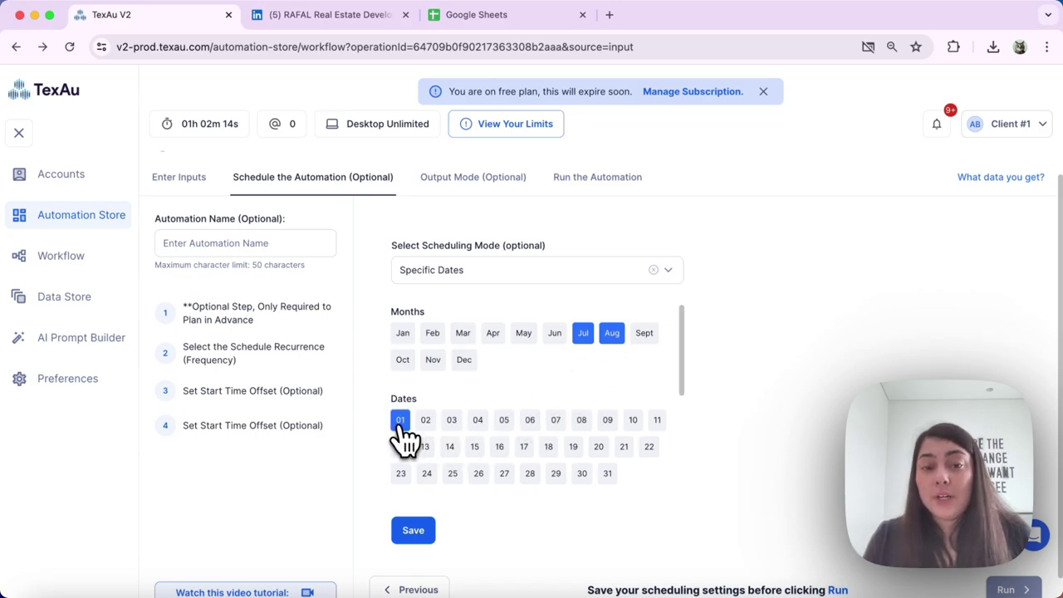
click(427, 424)
click(452, 425)
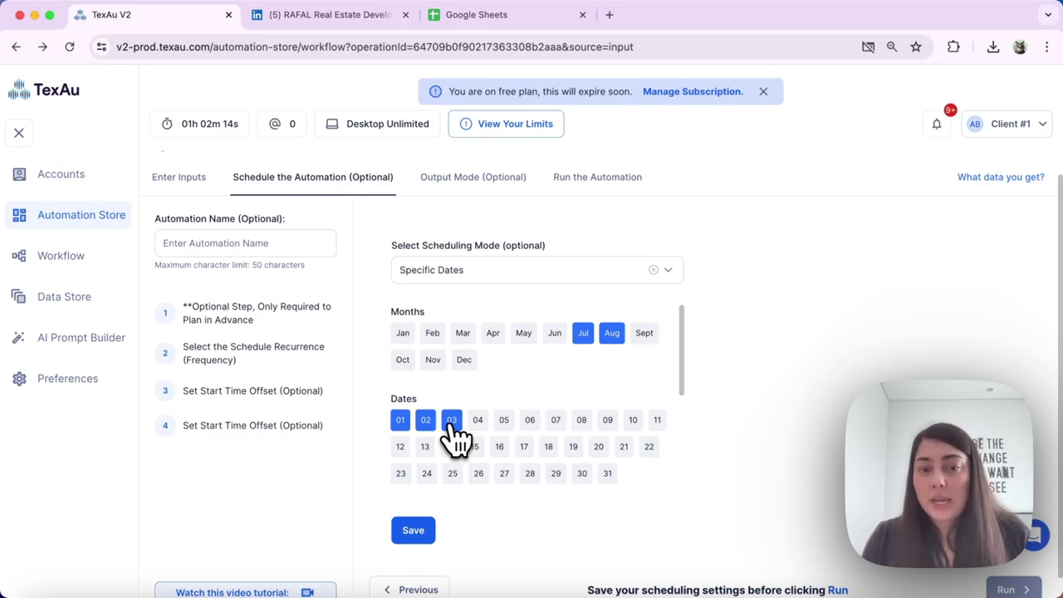
Step: Set the run time to 04:00 PM
scroll(492, 405, down, 1)
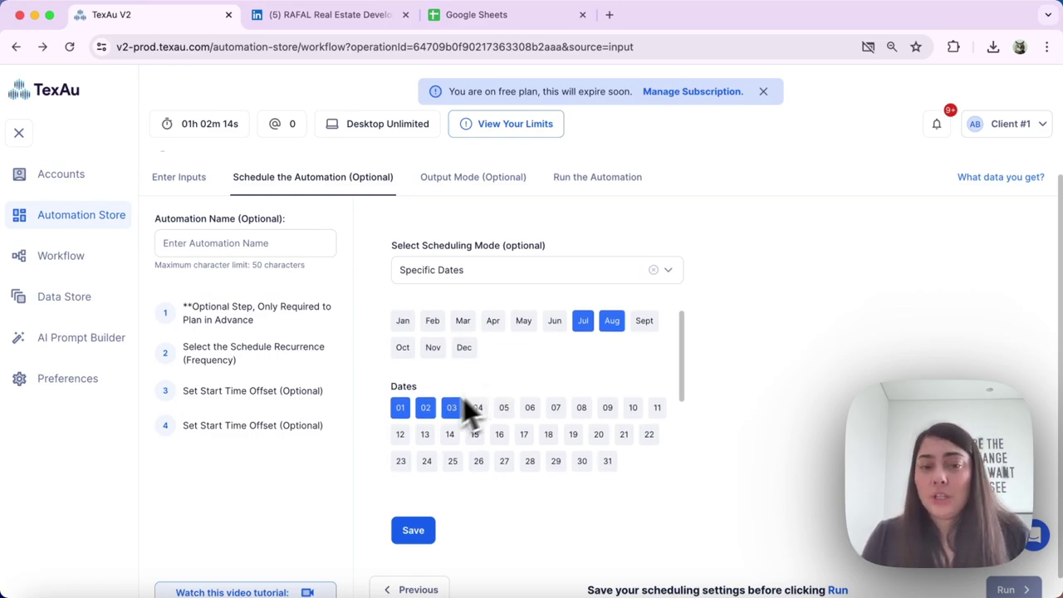
scroll(461, 420, down, 3)
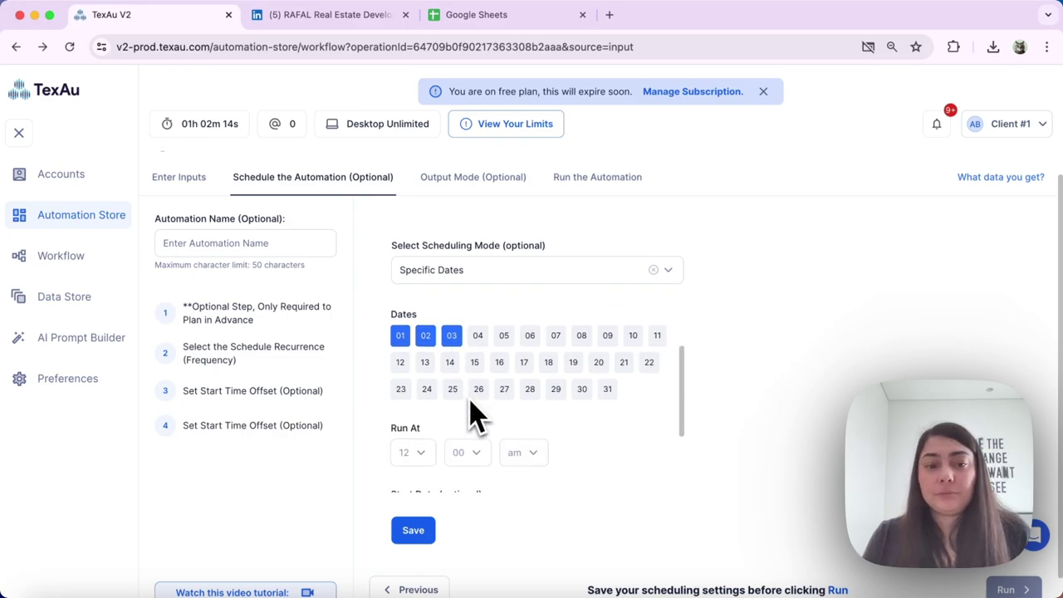
scroll(420, 466, down, 2)
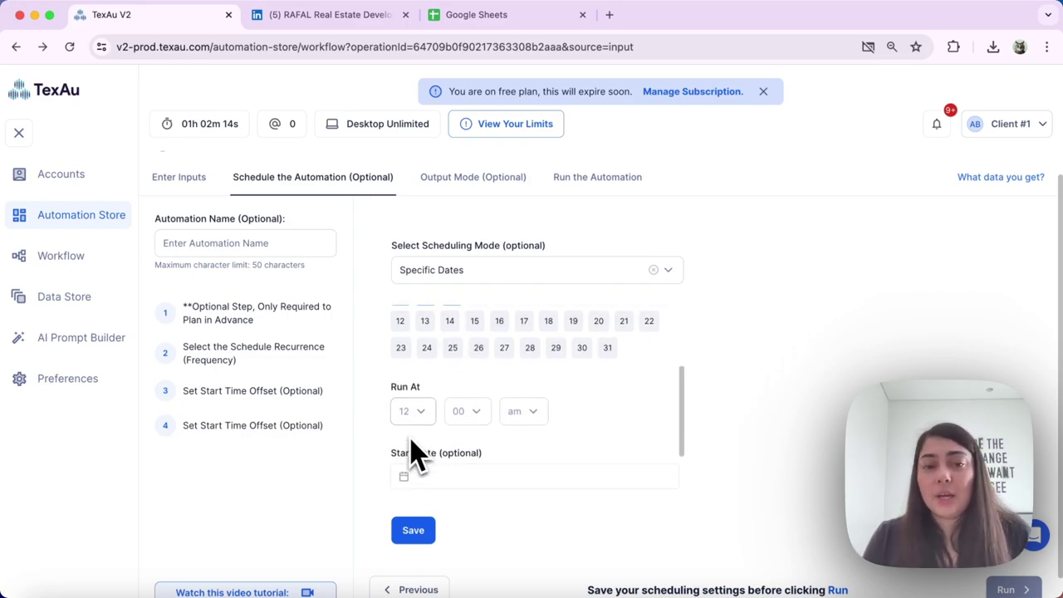
click(417, 423)
click(416, 357)
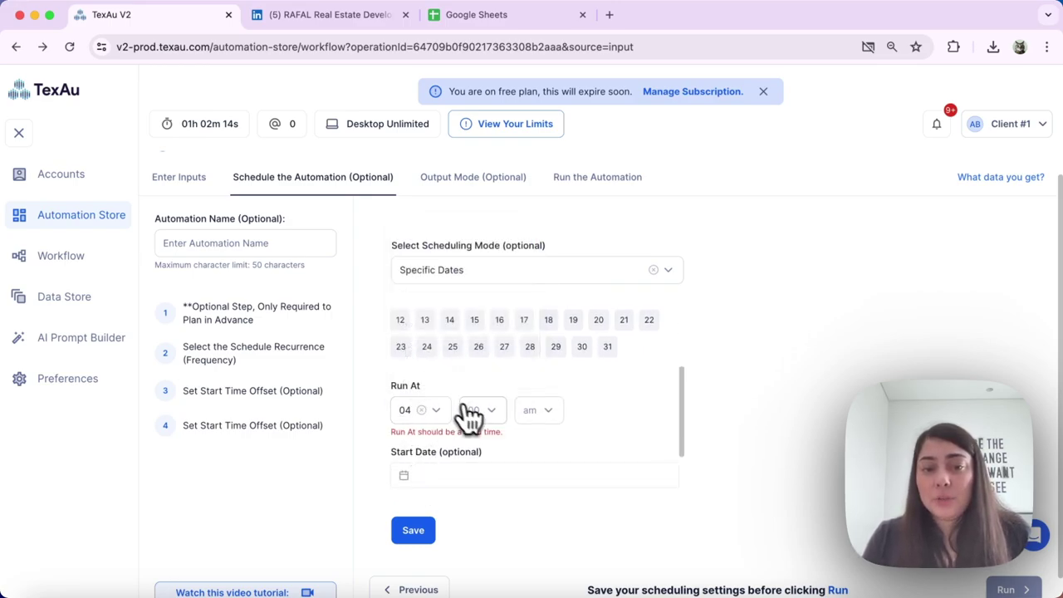
click(480, 415)
click(478, 265)
click(543, 412)
click(549, 482)
Step: Save the Specific Dates schedule
scroll(615, 449, down, 4)
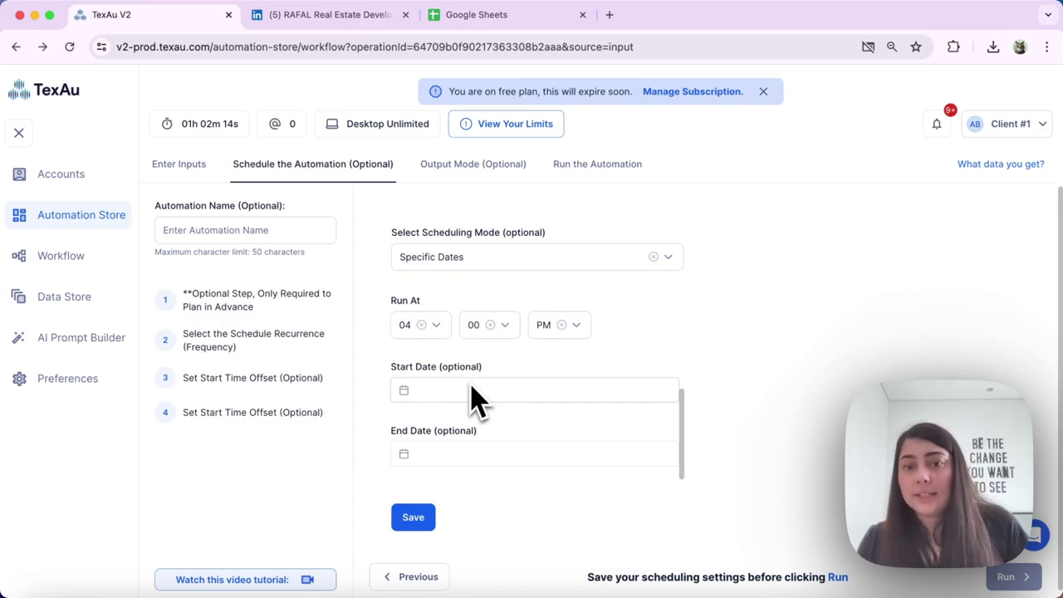
scroll(645, 357, up, 2)
scroll(656, 359, up, 3)
scroll(511, 407, up, 1)
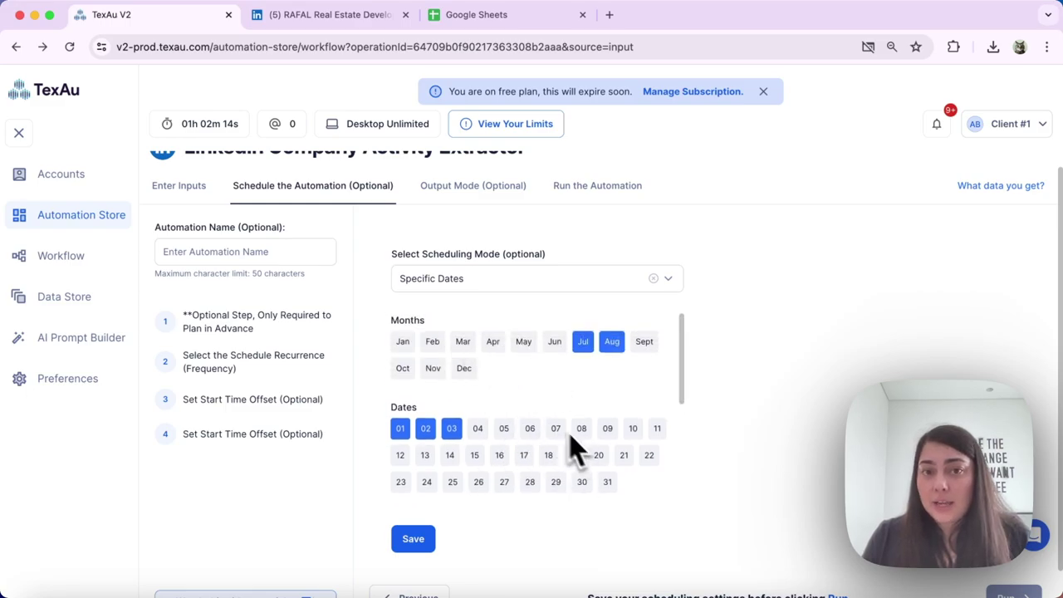
scroll(582, 408, down, 5)
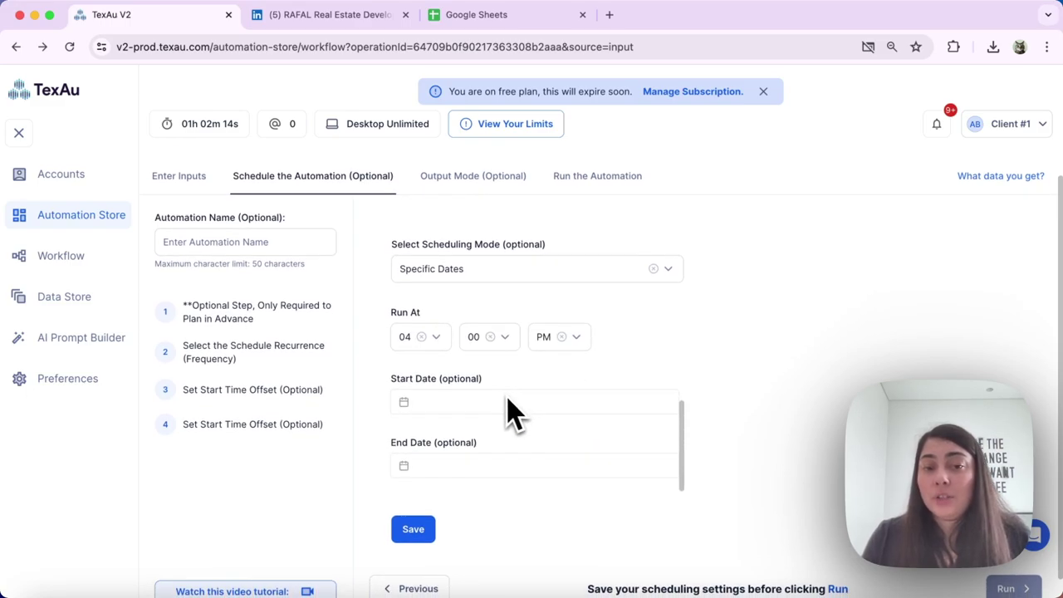
scroll(482, 369, up, 2)
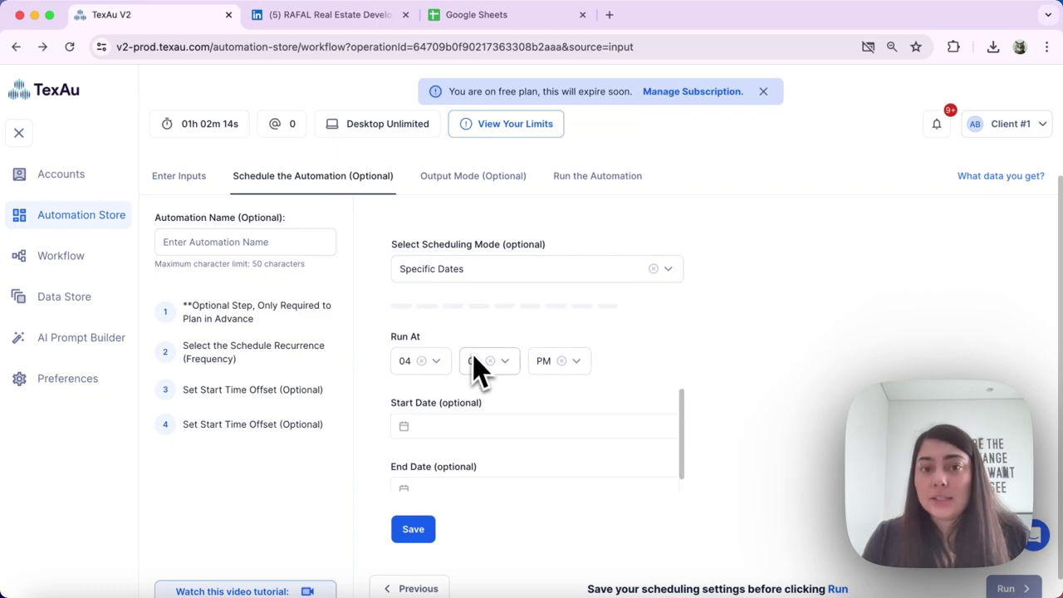
scroll(480, 371, up, 2)
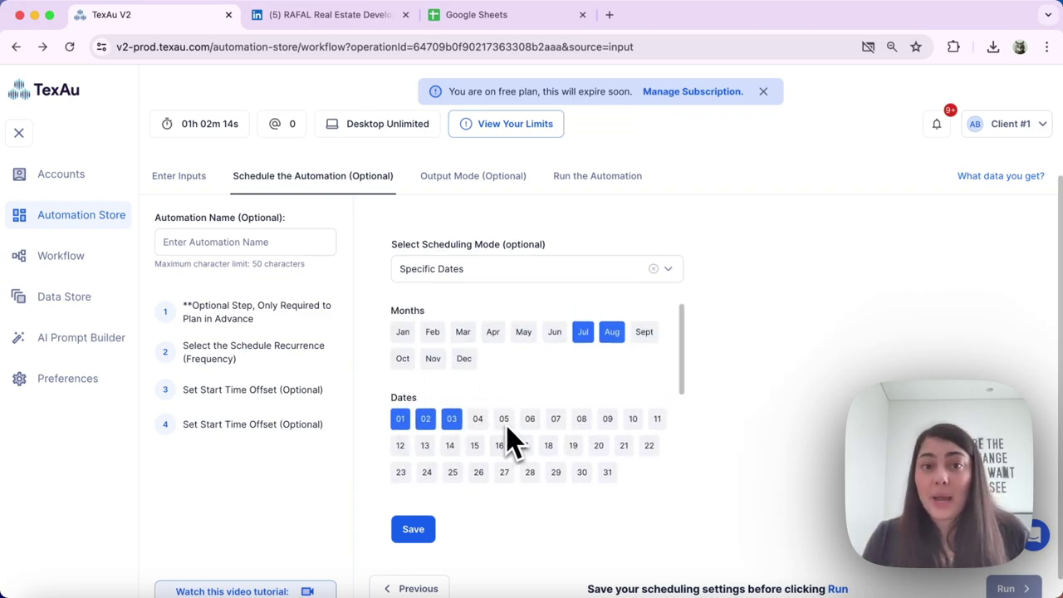
scroll(546, 405, down, 2)
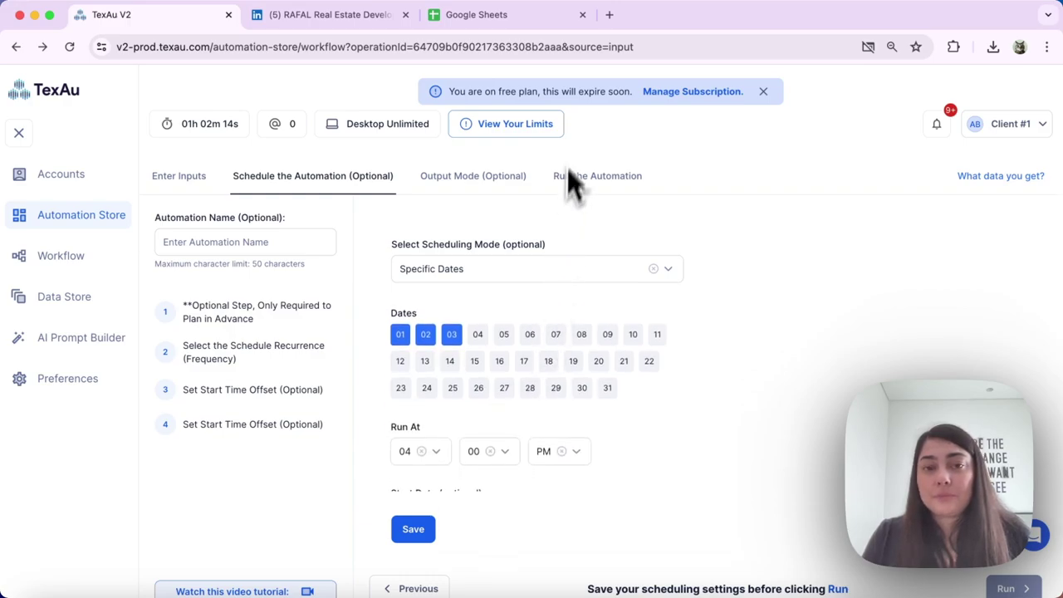
scroll(545, 297, down, 1)
click(416, 508)
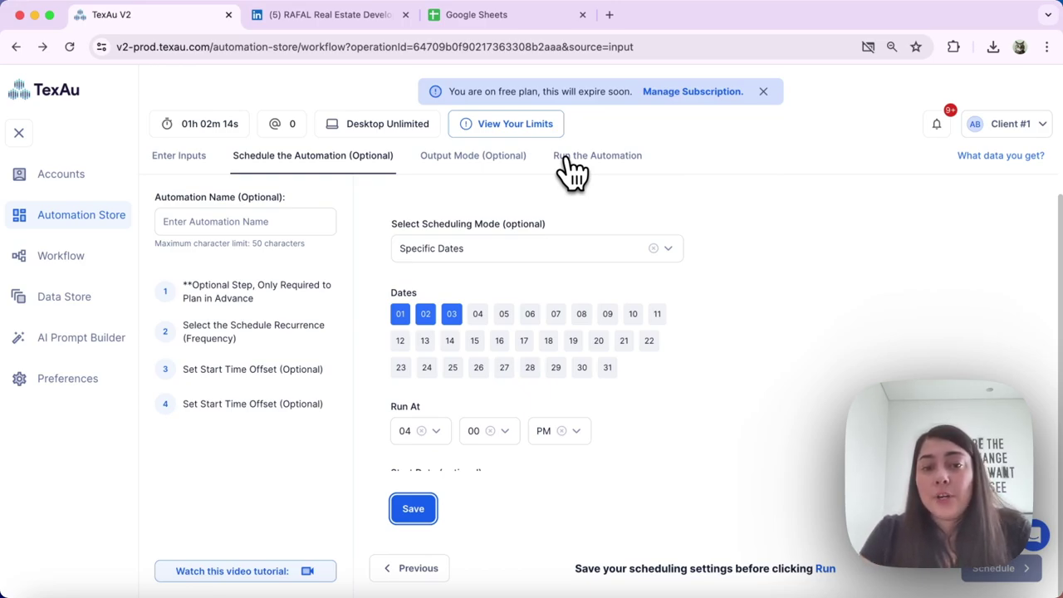
Step: Review the saved automation schedule, then switch to the Workflow builder from the sidebar
scroll(494, 328, up, 3)
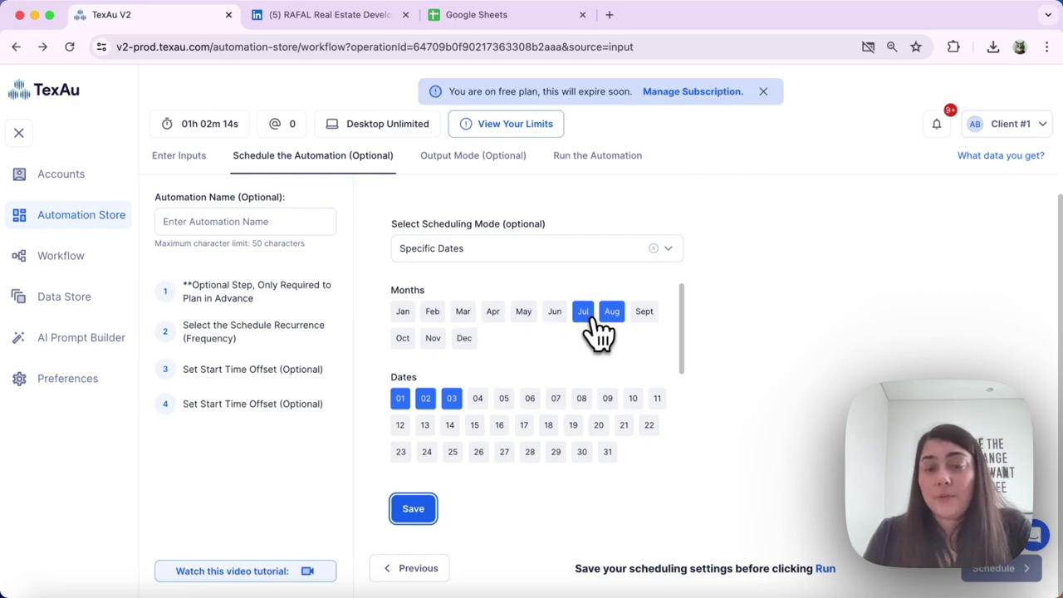
scroll(619, 332, down, 5)
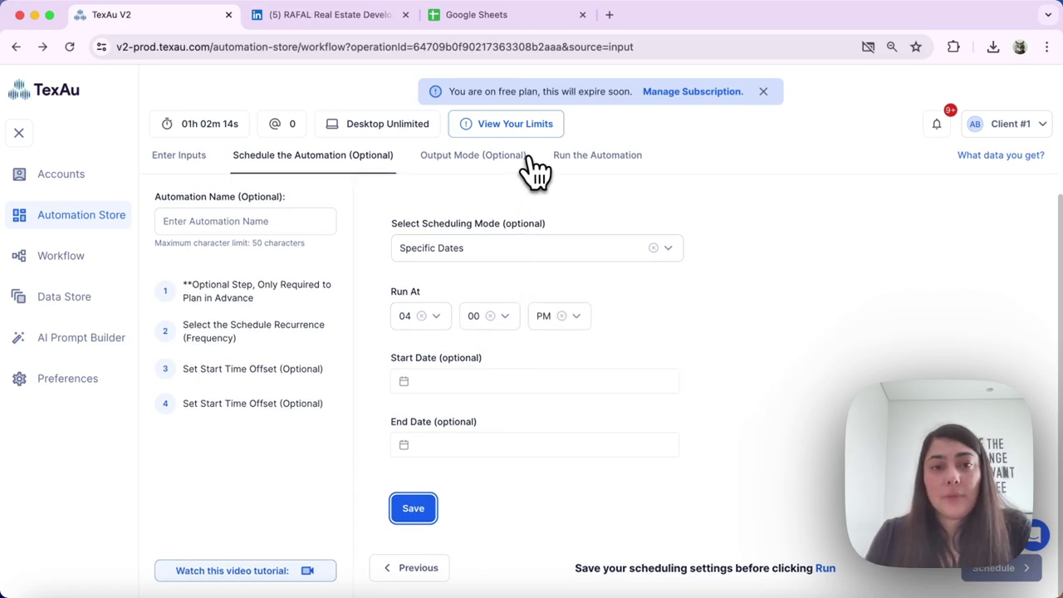
click(56, 270)
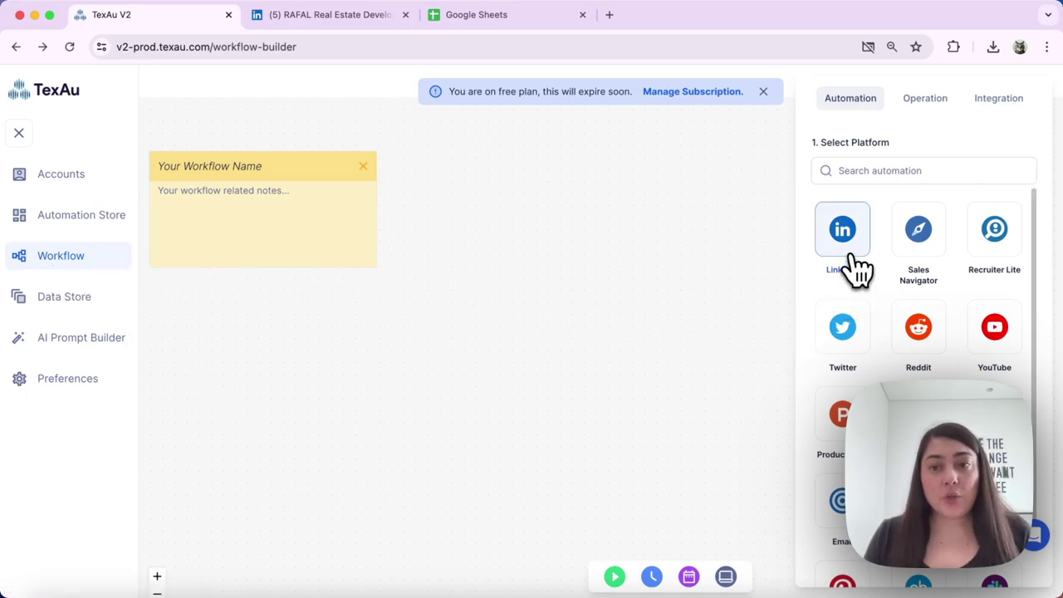
Step: Chain two LinkedIn Export Profile Activity steps on the workflow canvas
key(super+a)
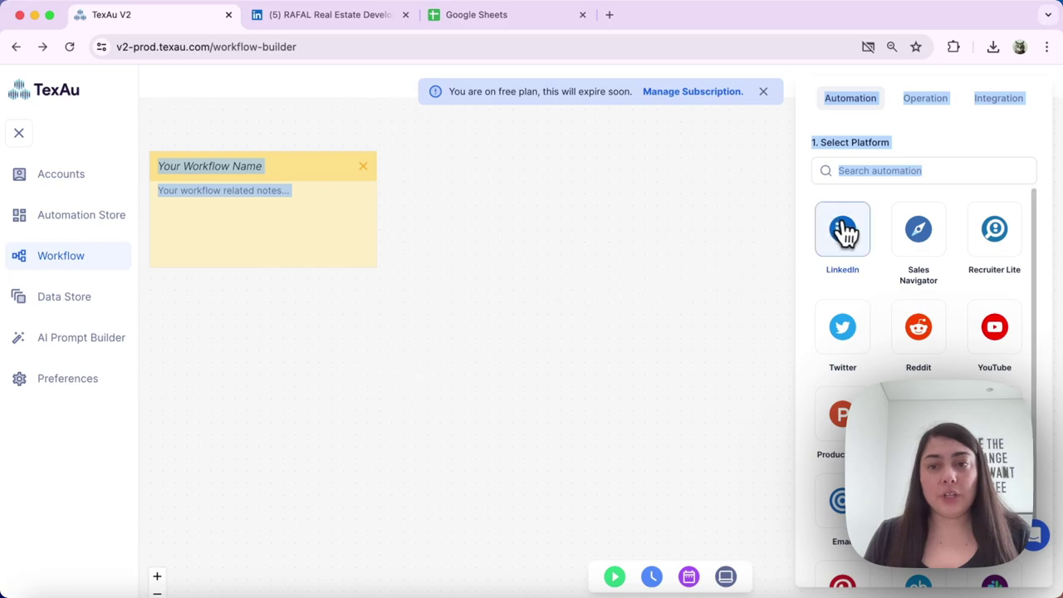
click(845, 235)
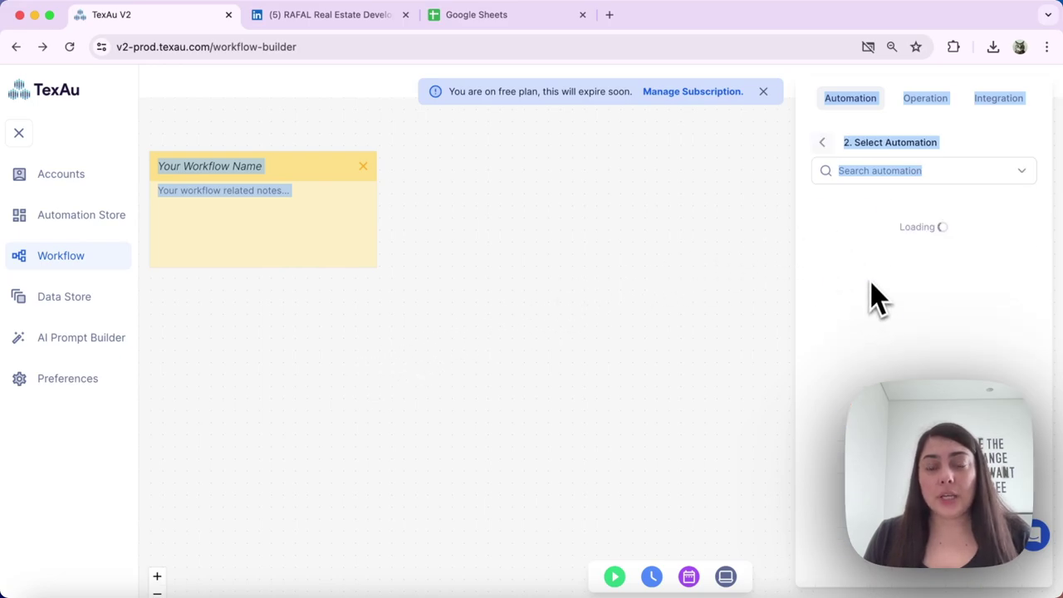
click(868, 264)
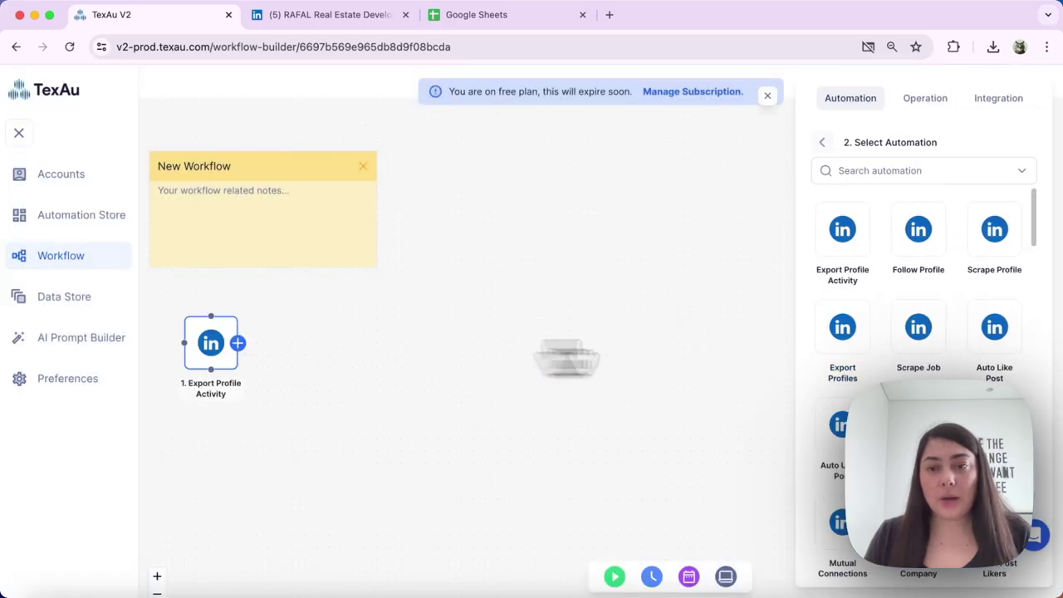
click(856, 251)
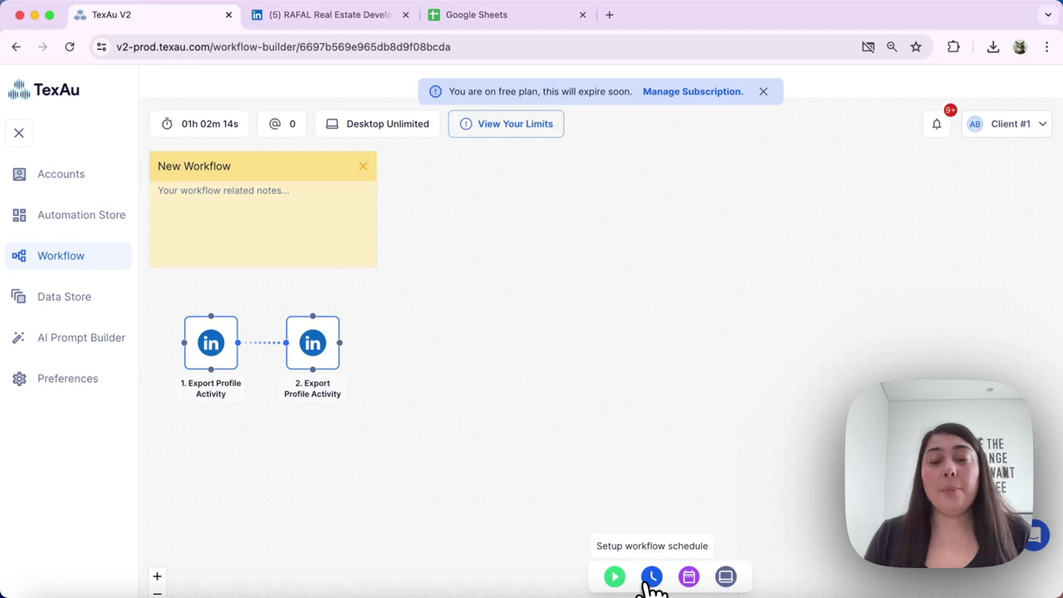
Step: Bring up the workflow's Scheduling dialog and browse the Scheduling Mode options
click(652, 579)
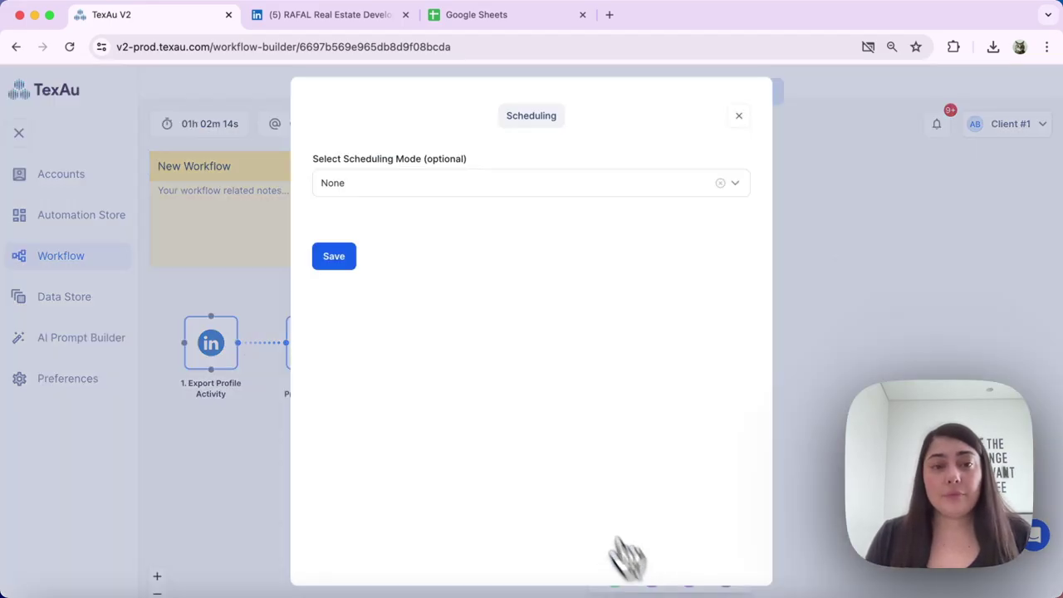
click(349, 192)
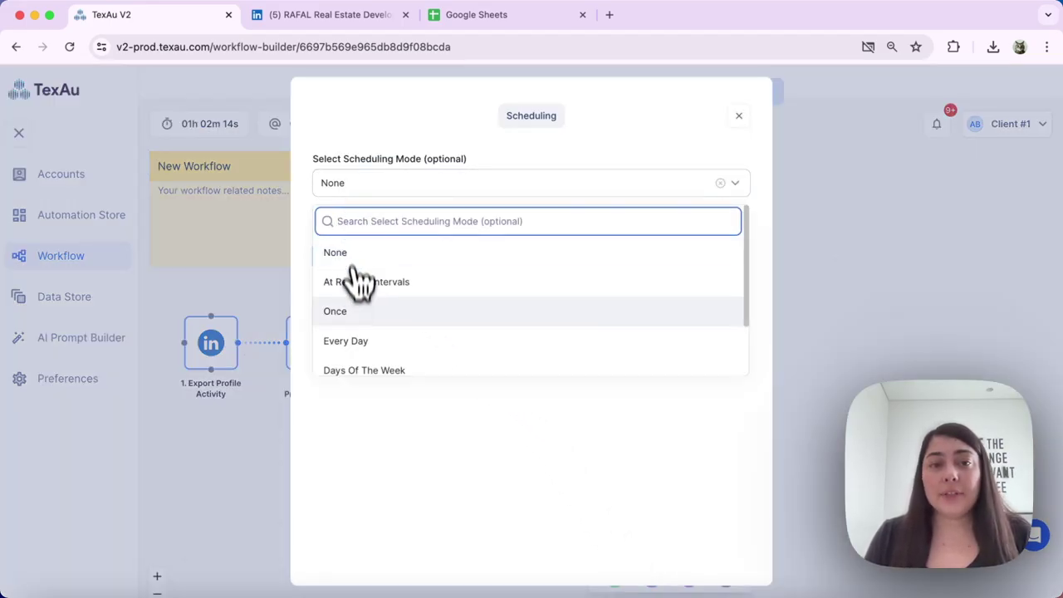
scroll(422, 351, down, 2)
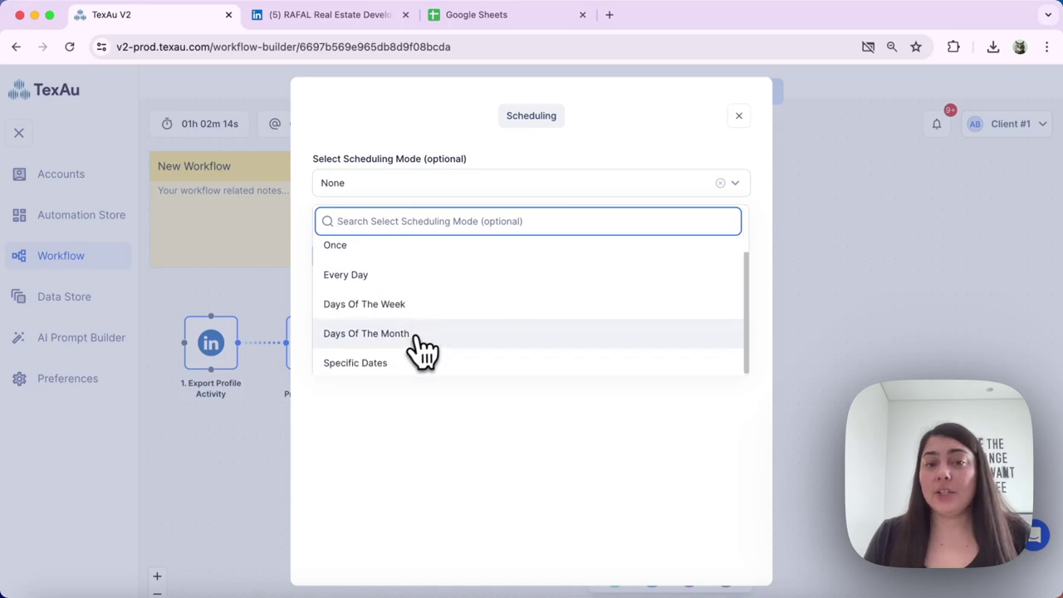